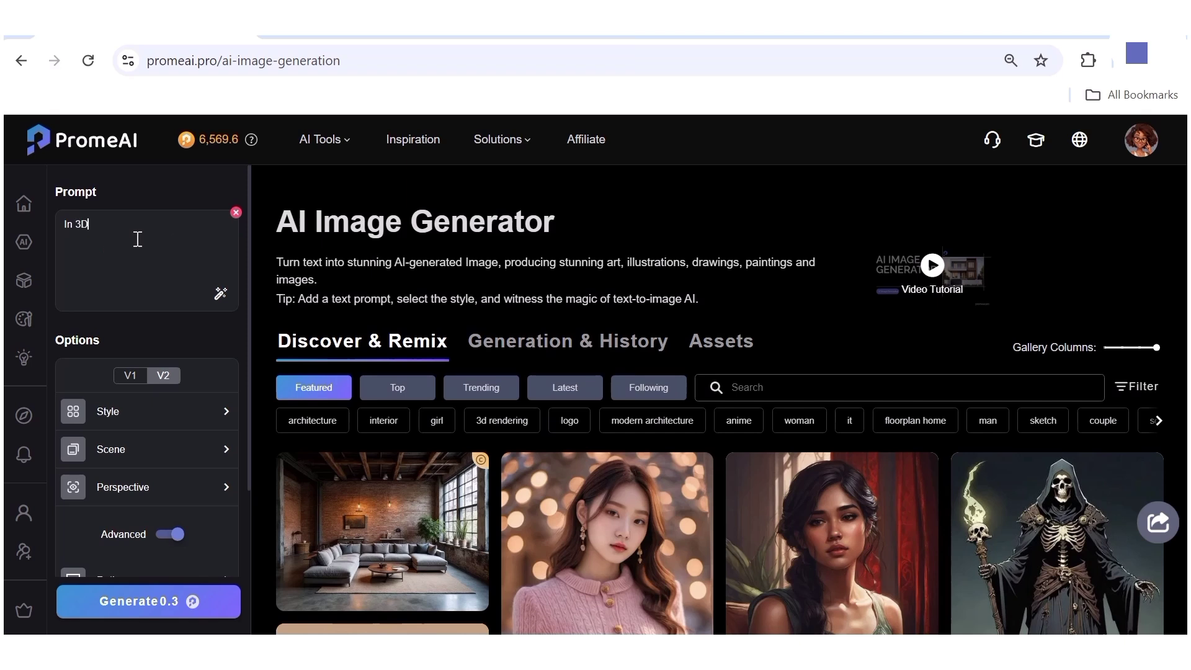
# Prompt for a friendly 3D Pixar-style 12-year-old girl's head and neck: shoulder-length curly orange hair, big blue eyes, arched eyebrows, thin red lips, round face, light tan skin.
pyautogui.write('Pixar style, create a friendly-looking 12 year old girl with shoulder-length curly orange hair, big blue eyes, well arched eyebrows, thin red lips and a round face[basic characteristics: medium-length hair, brown eyes, and round face. The skin tone should be light tan')
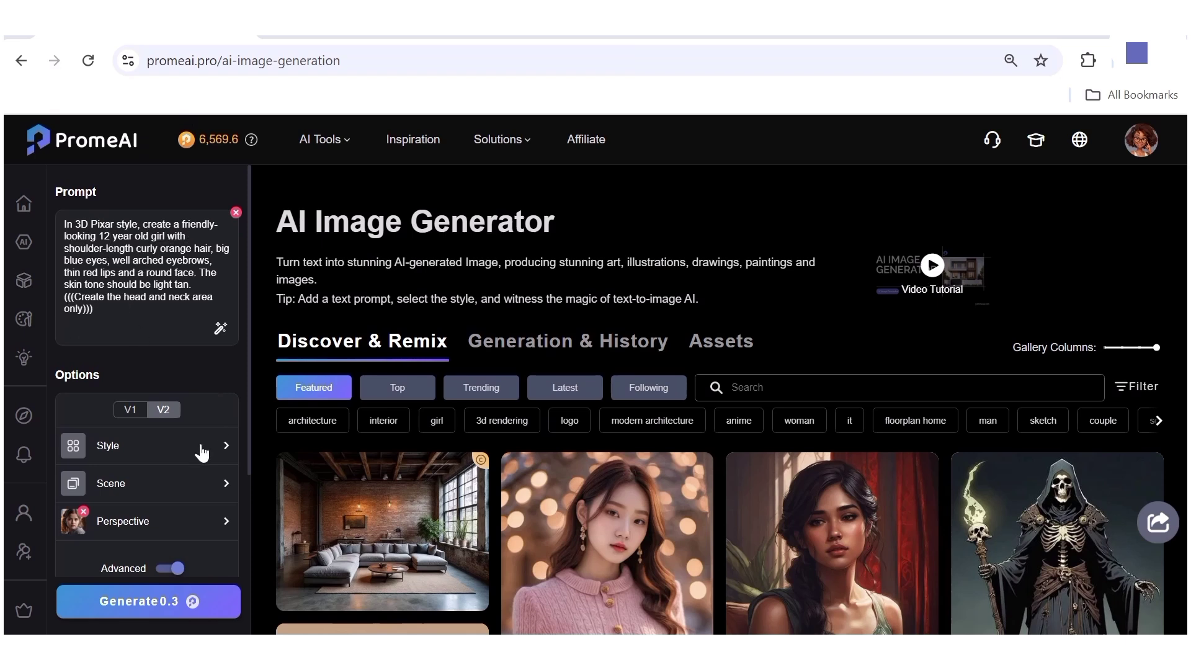
# Review the Photography, Illustration and Conceptual Art styles and the scene choices, leaving both style and scene on Customize.
pyautogui.click(133, 453)
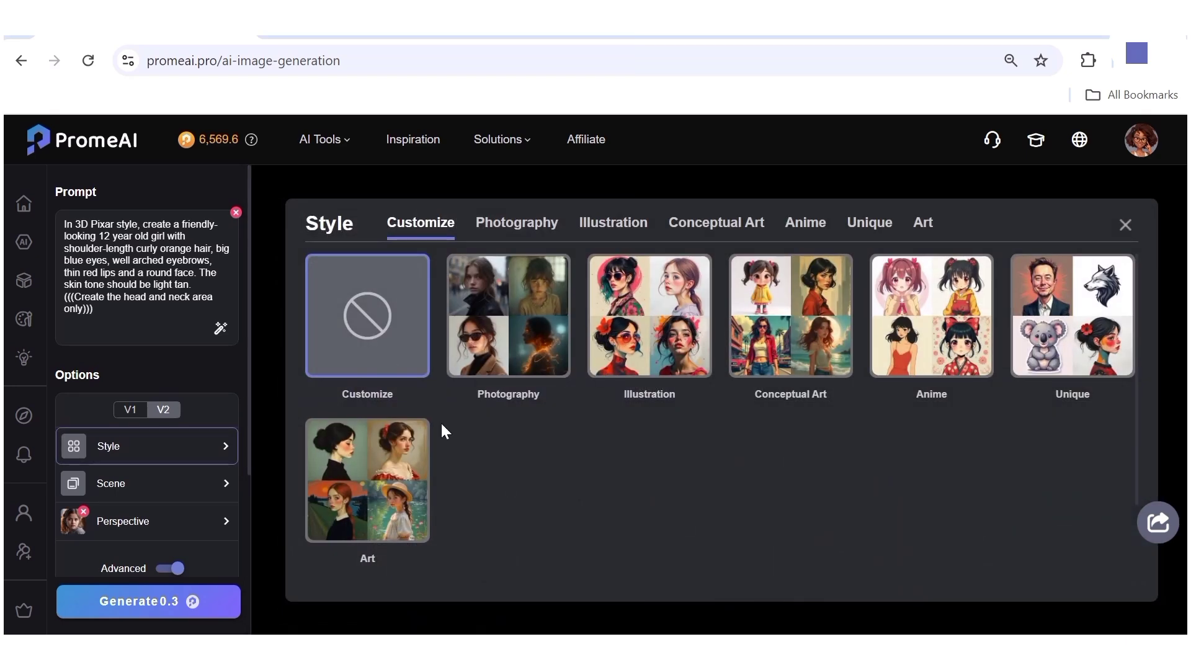
pyautogui.click(513, 225)
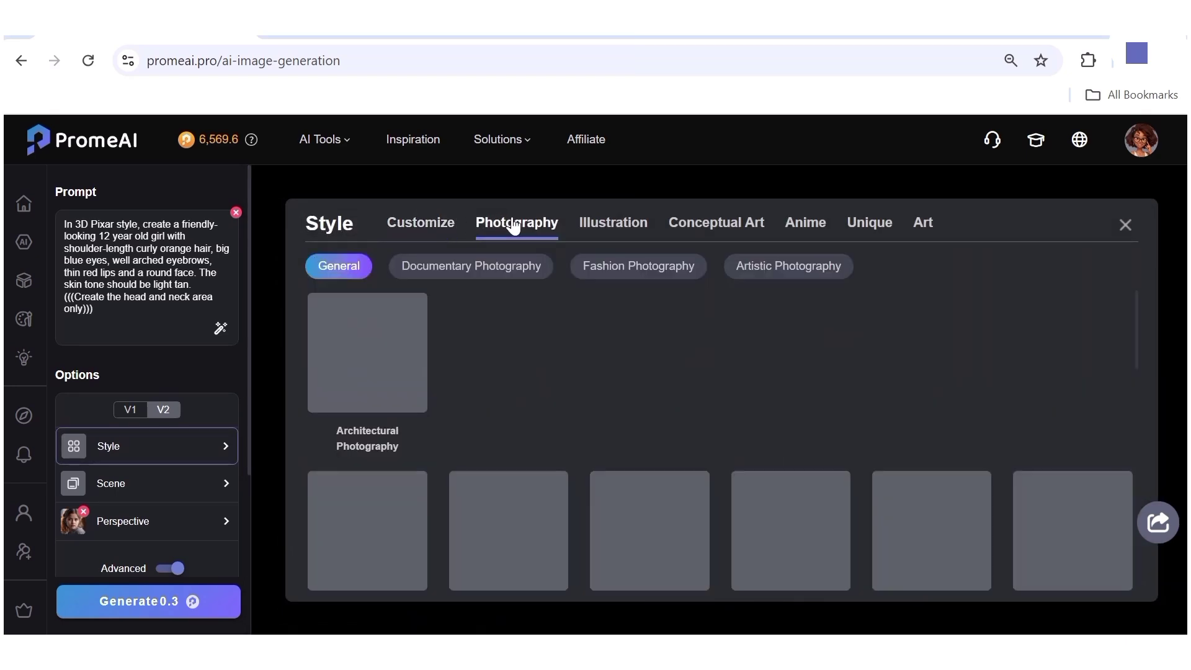
pyautogui.click(610, 229)
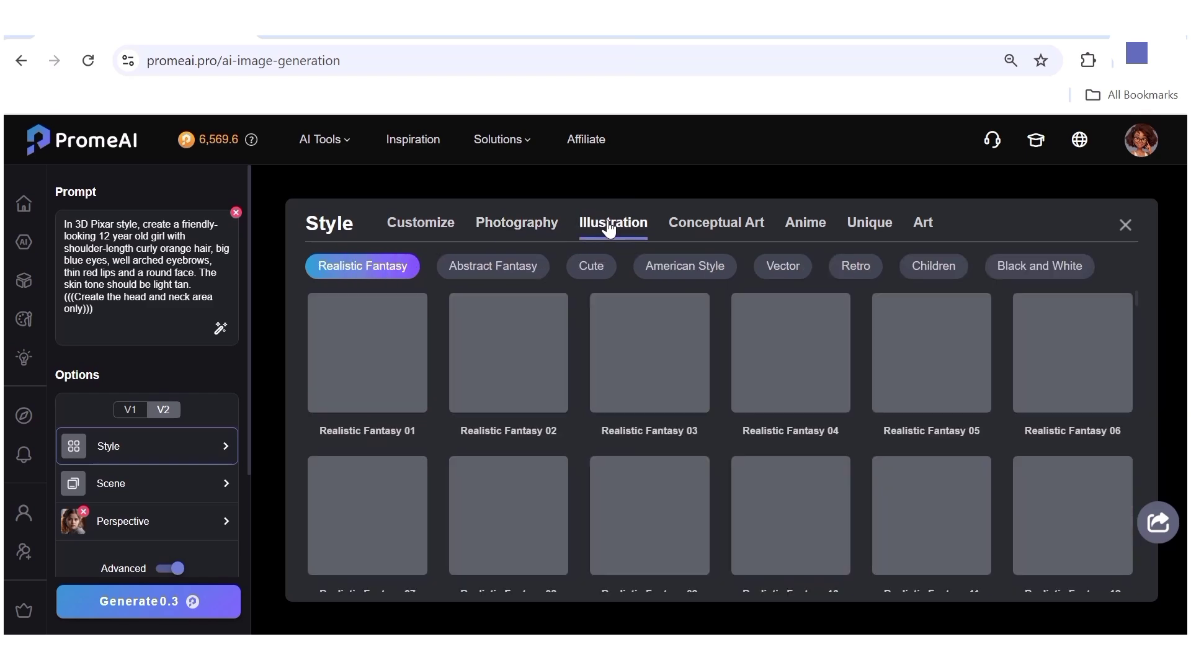
pyautogui.click(717, 227)
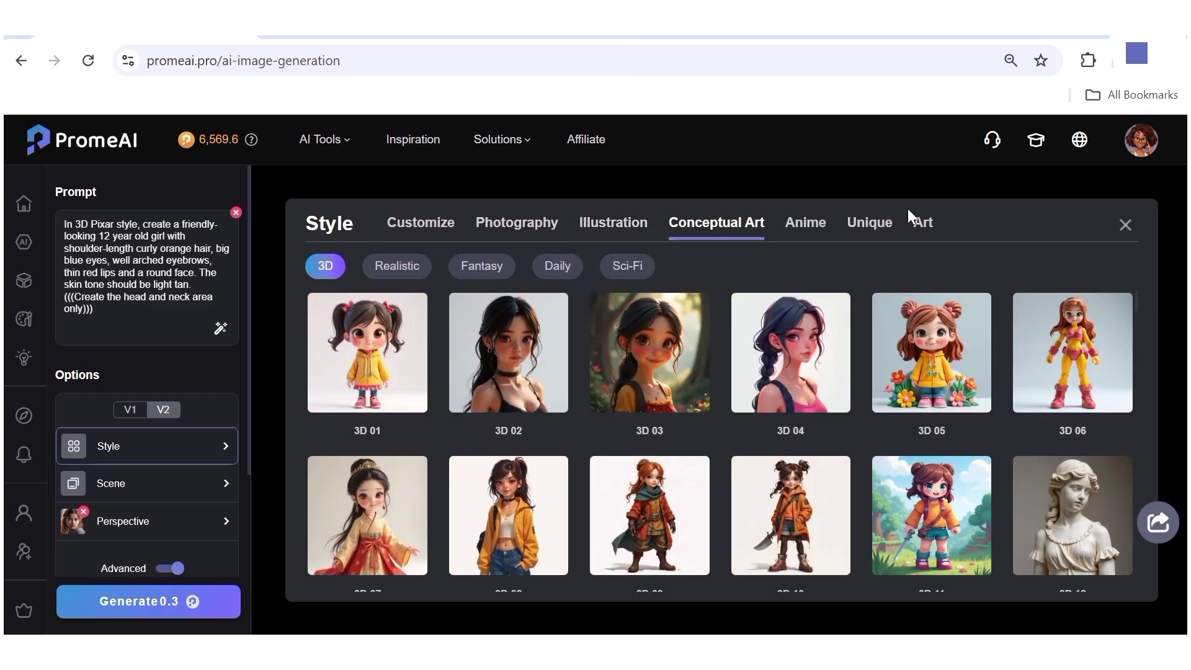
pyautogui.click(408, 227)
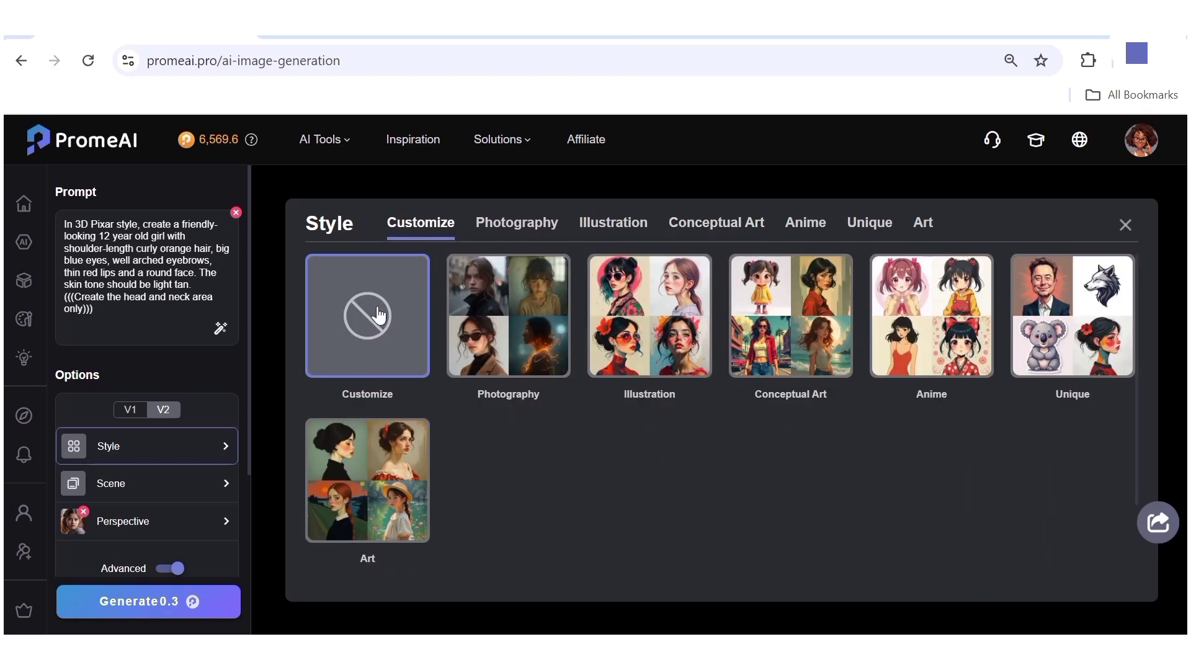
pyautogui.click(169, 484)
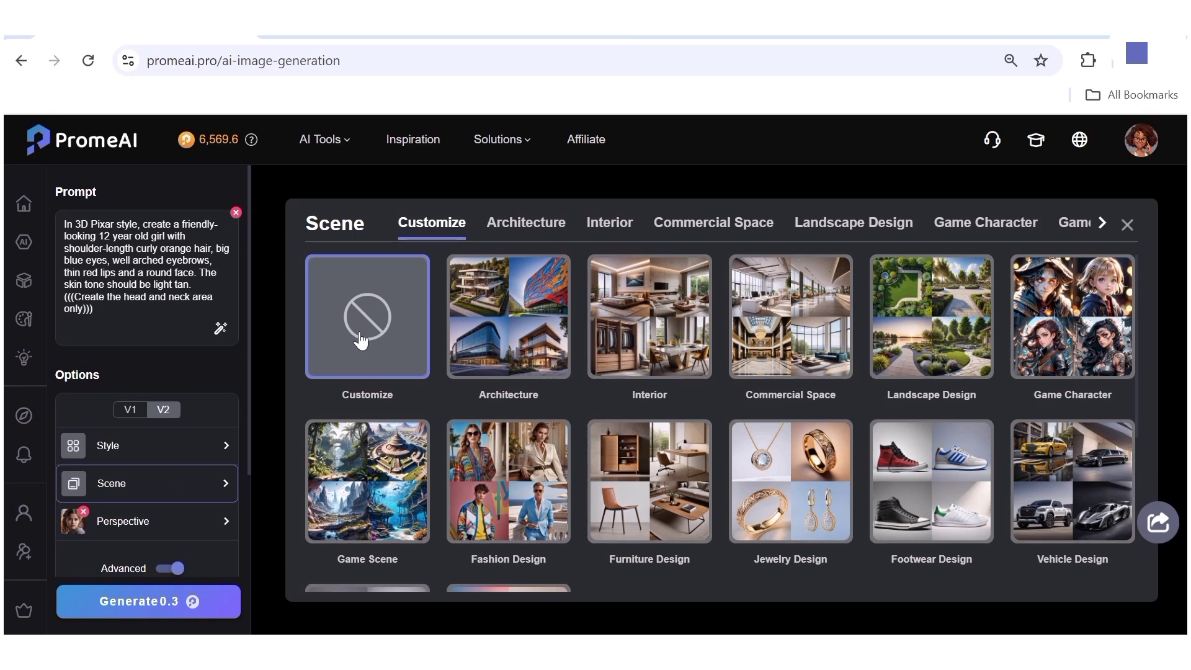
# Replace the Portrait Shot and Medium Shot perspectives with Front View and generate the girl's image.
pyautogui.click(155, 524)
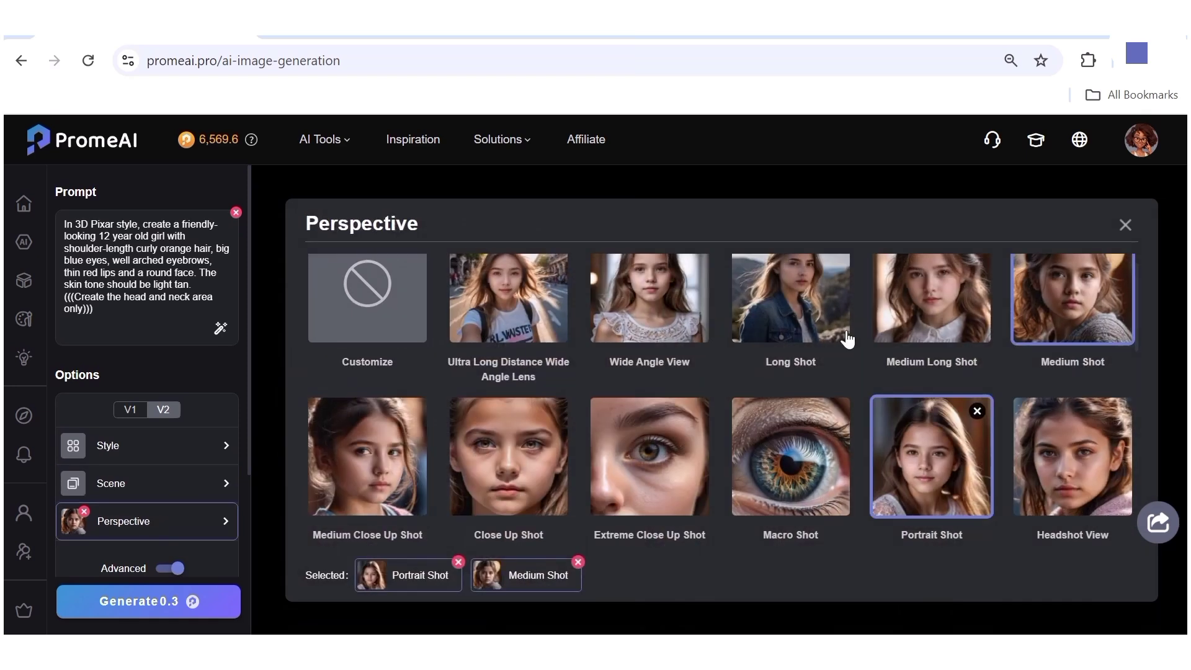
pyautogui.click(959, 476)
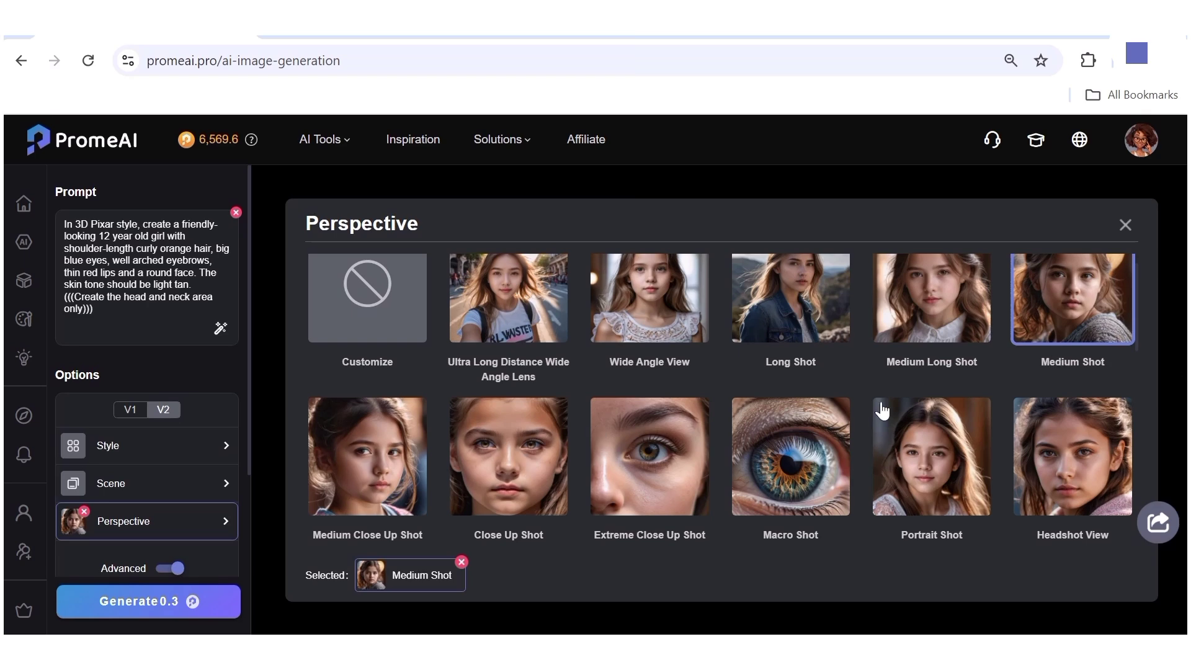
pyautogui.scroll(-3, 800, 447)
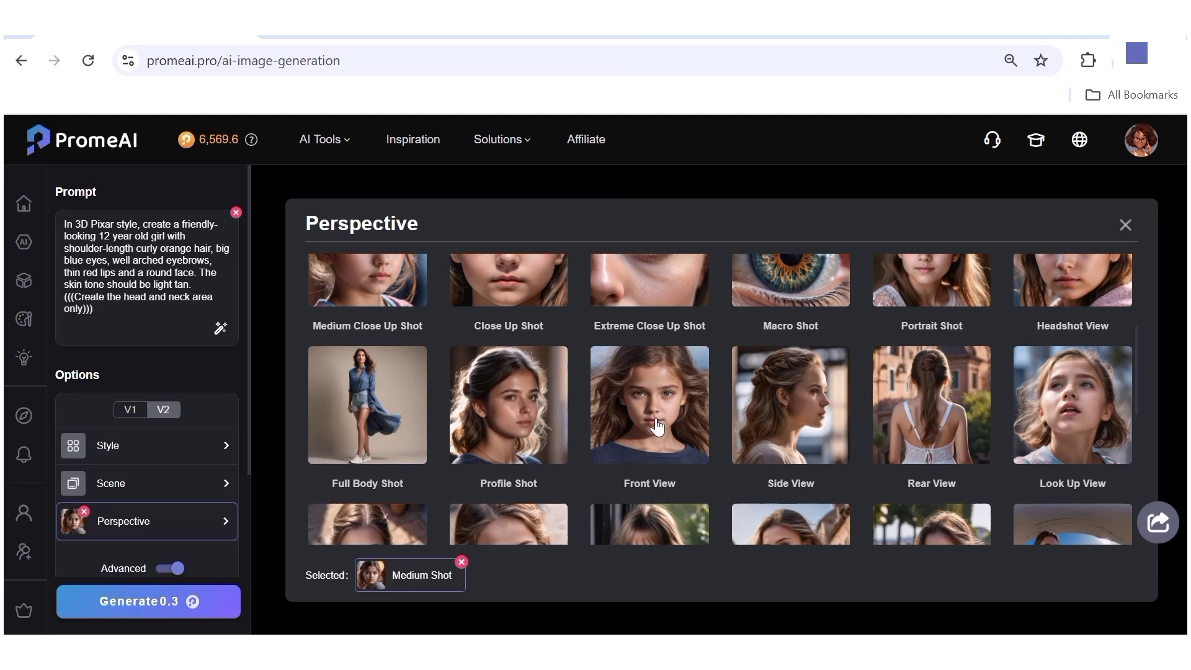
pyautogui.click(656, 427)
pyautogui.scroll(3, 1036, 434)
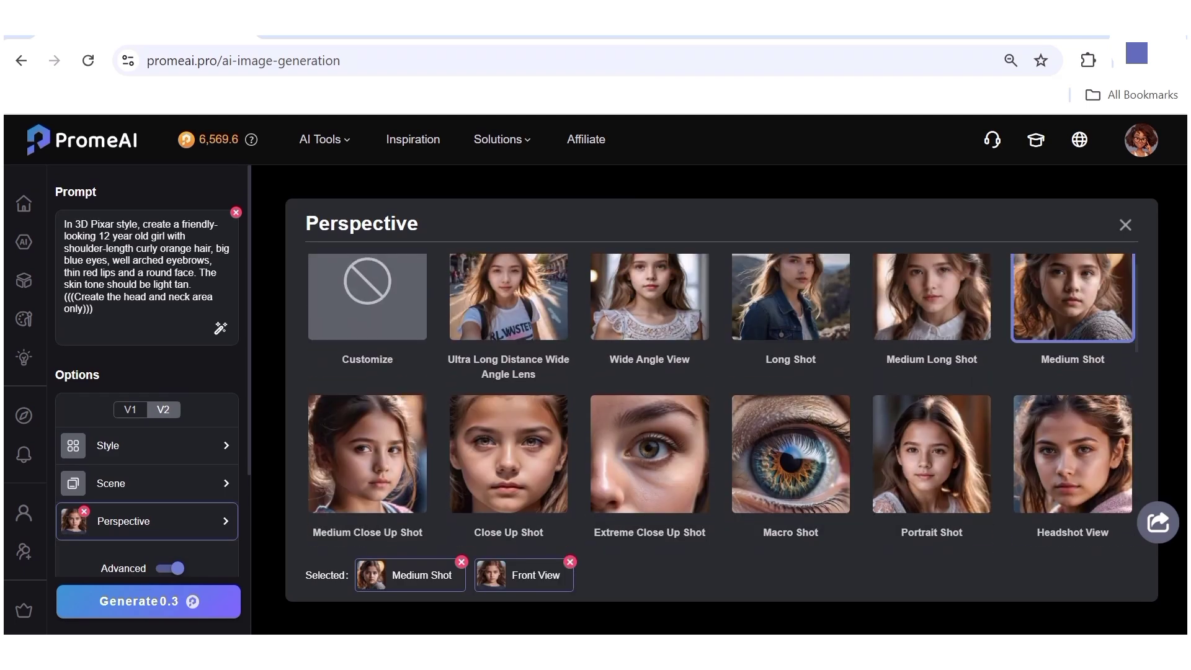
pyautogui.click(1060, 331)
pyautogui.scroll(-3, 1060, 335)
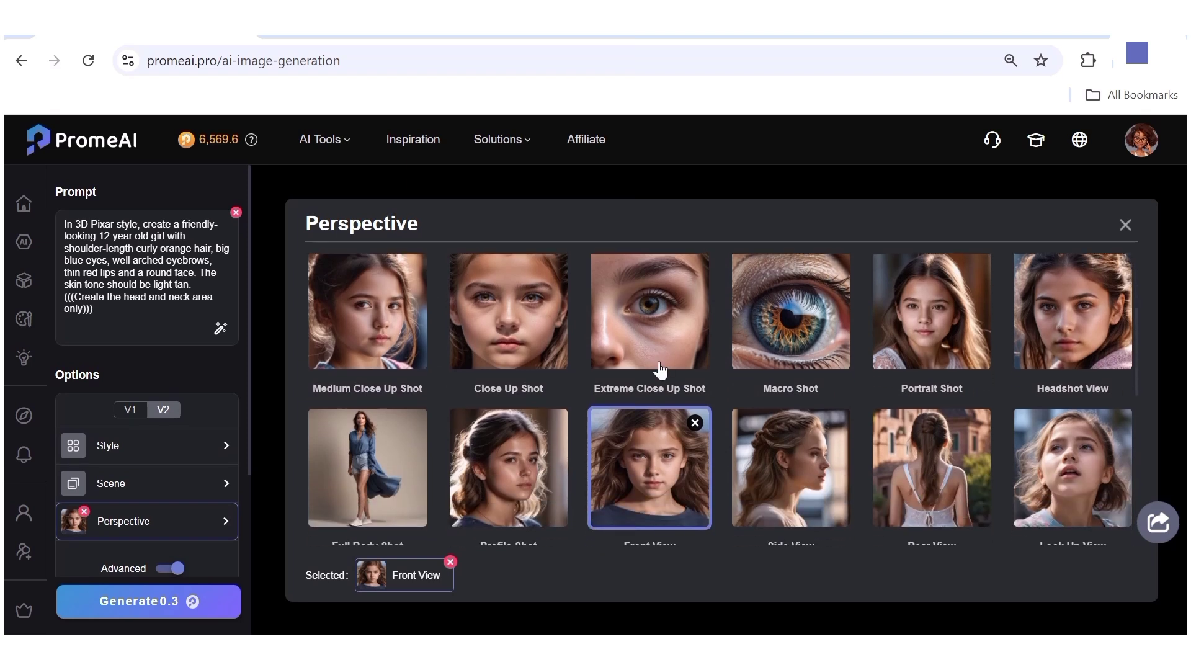
pyautogui.click(129, 609)
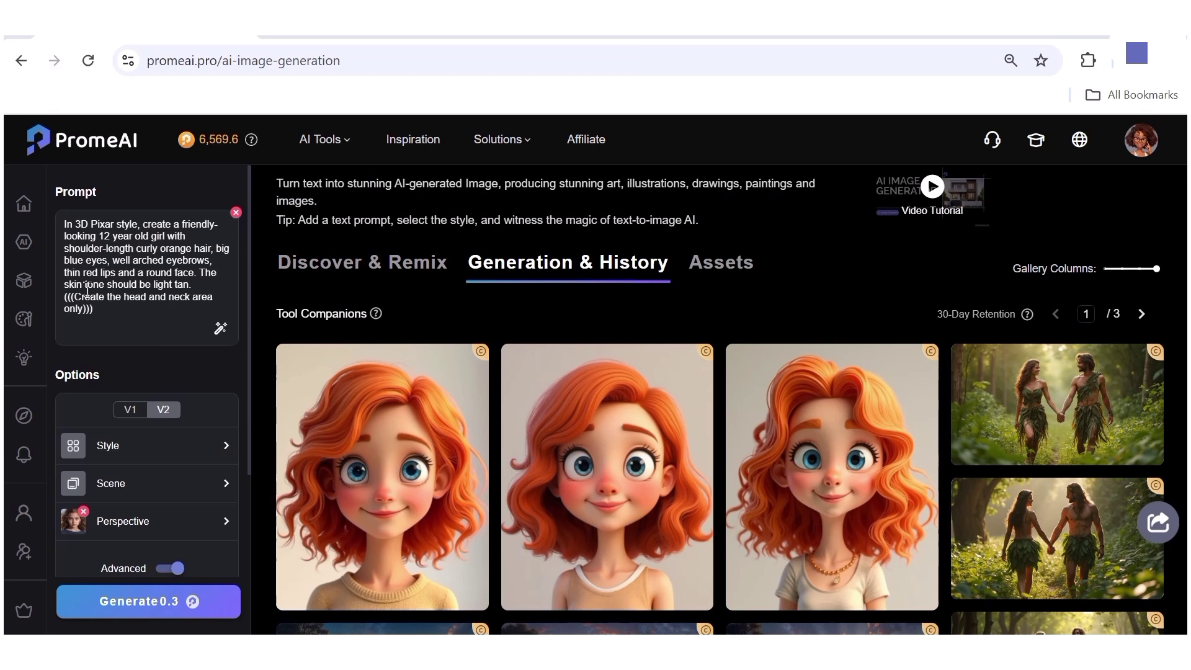
# Add "Give the character a wide, toothy grin for a joyful and playful appearance." after the round face description and generate the images.
pyautogui.click(199, 271)
pyautogui.write('The')
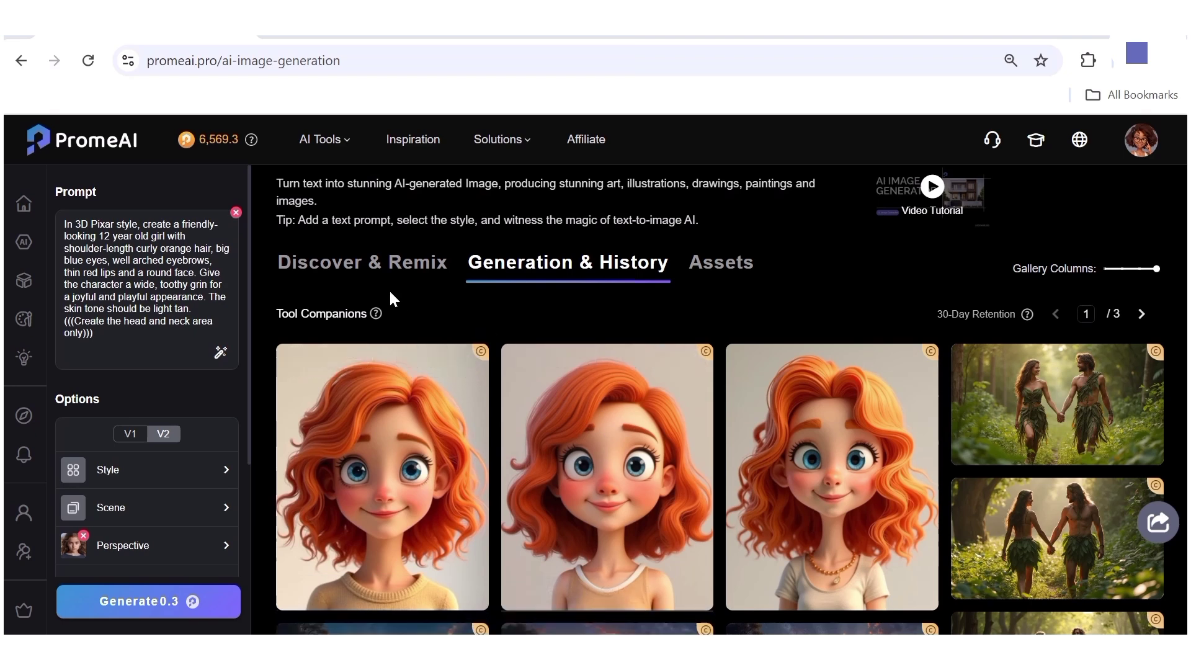
pyautogui.click(116, 603)
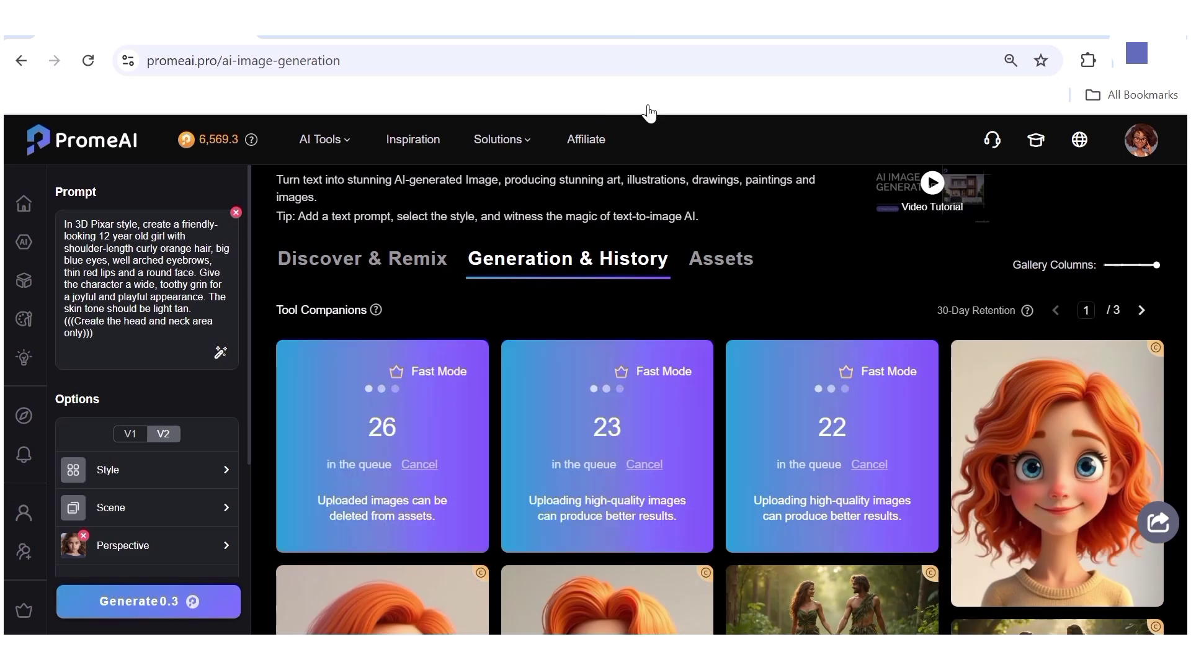
pyautogui.scroll(-1, 653, 569)
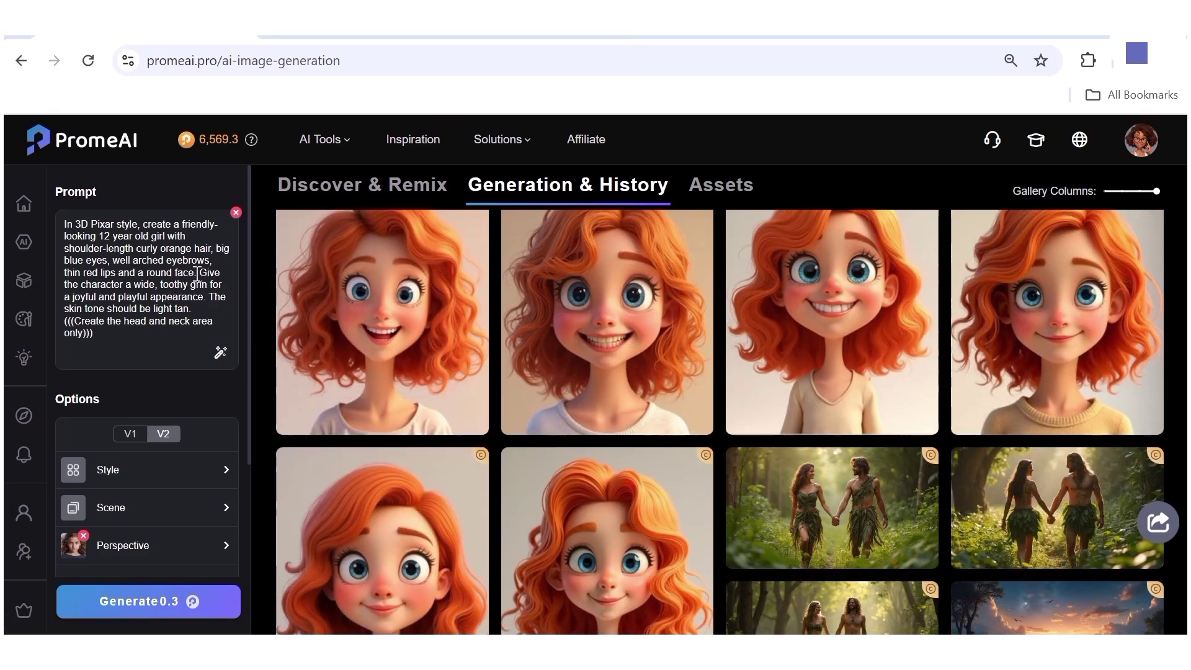
# Replace the toothy grin sentence in the prompt with "Change the mouth to a subtle smirk, making the character look more confident.".
pyautogui.moveTo(197, 273); pyautogui.dragTo(206, 296)
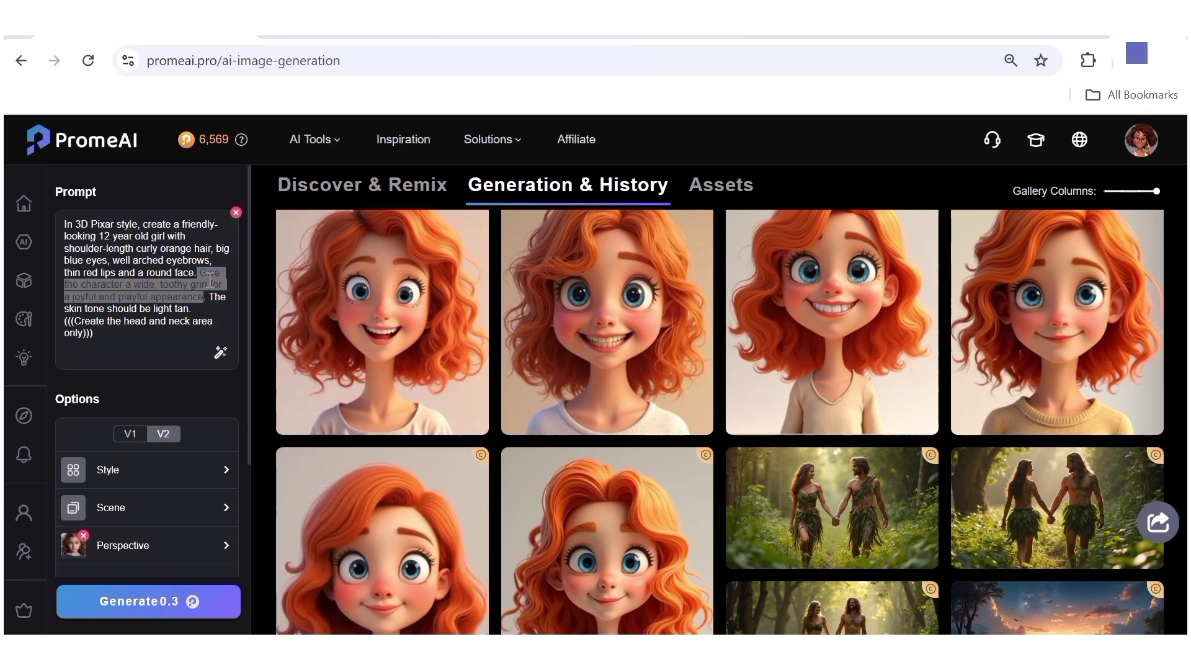
pyautogui.write('Change the mouth to a subtle smirk, making the character look more confident')
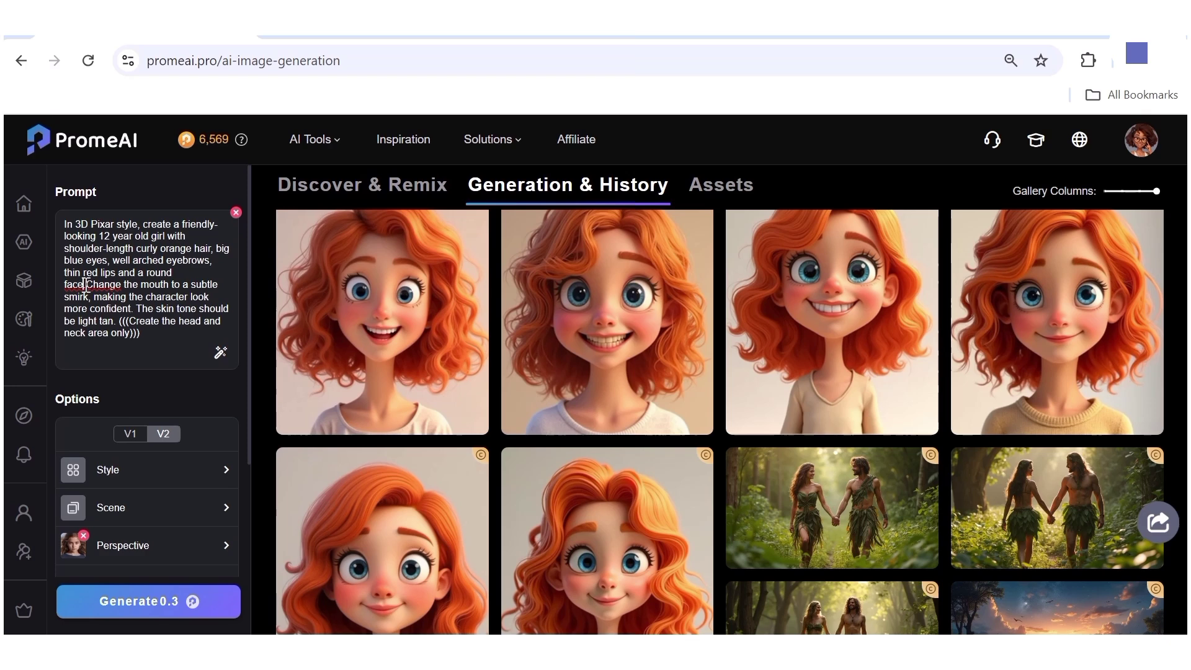
pyautogui.press('Delete')
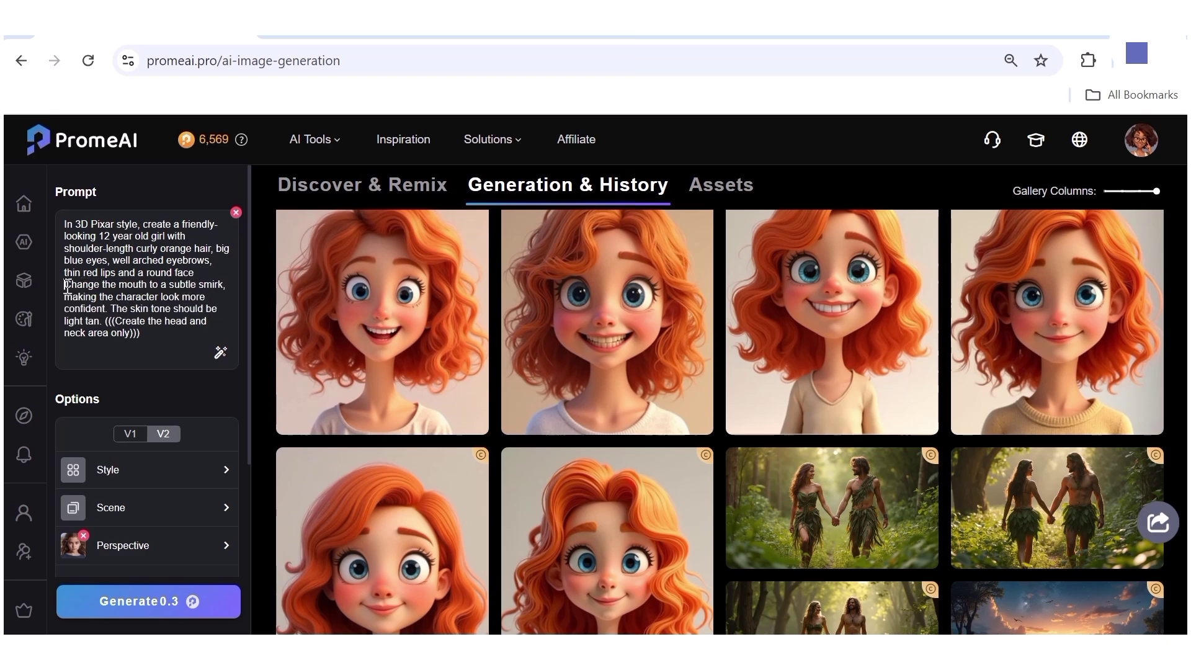
pyautogui.press('BackSpace')
pyautogui.write('.')
pyautogui.moveTo(65, 287); pyautogui.dragTo(110, 309)
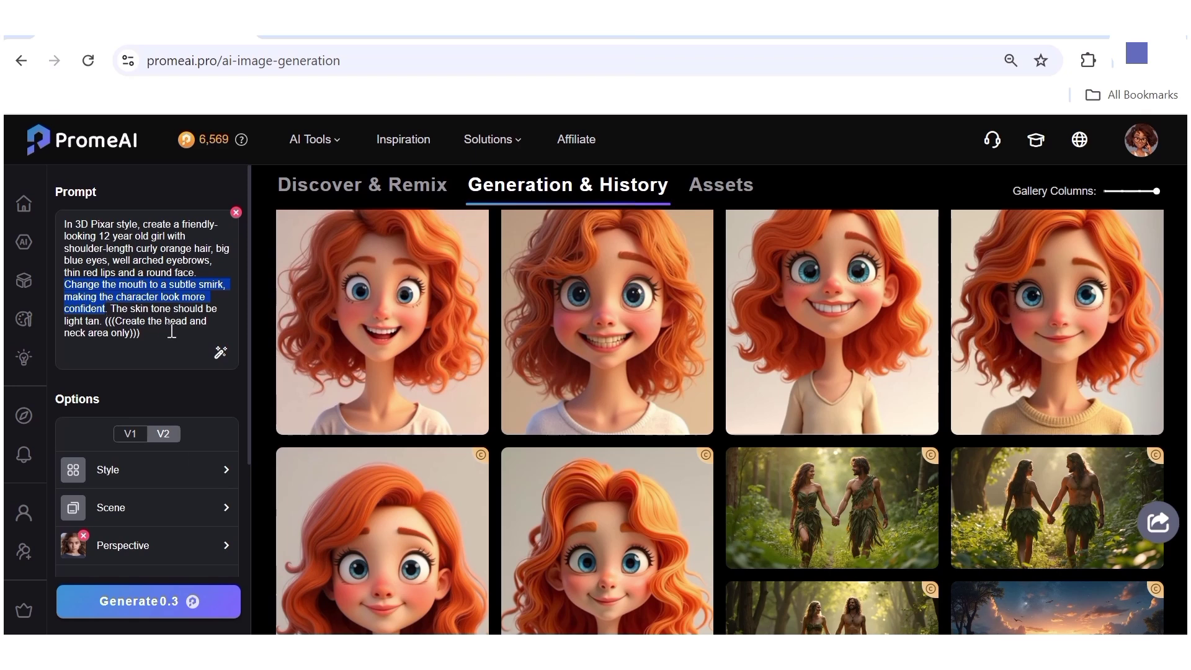
# Generate three images of the girl from the subtle smirk prompt.
pyautogui.click(122, 604)
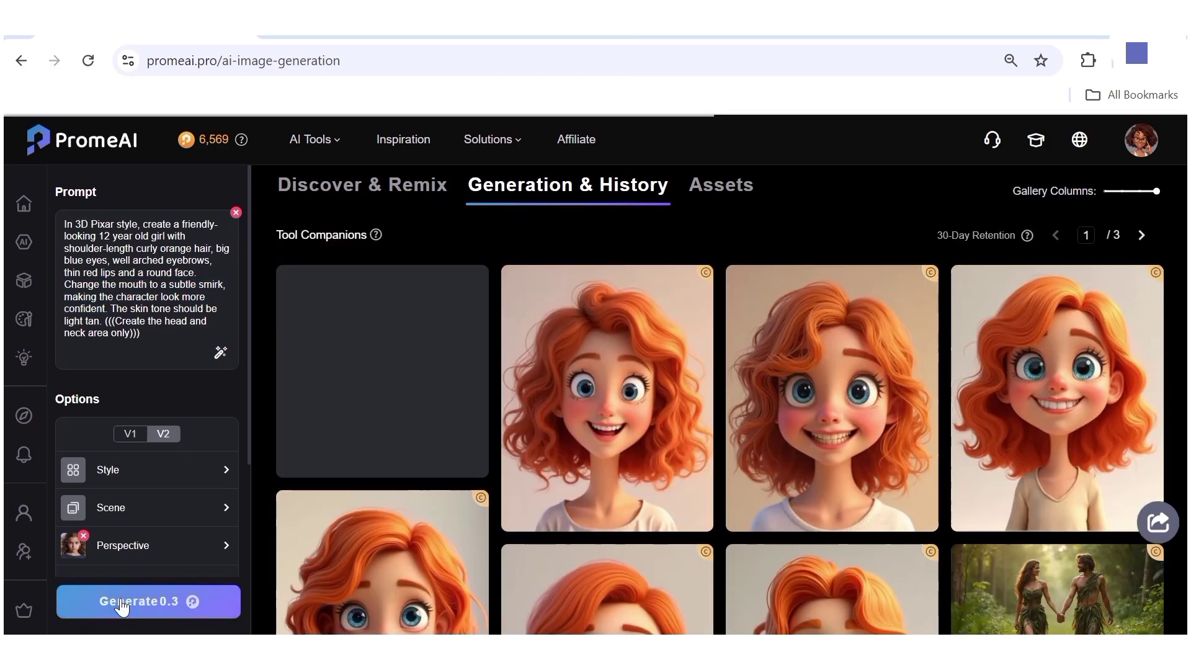
pyautogui.click(122, 604)
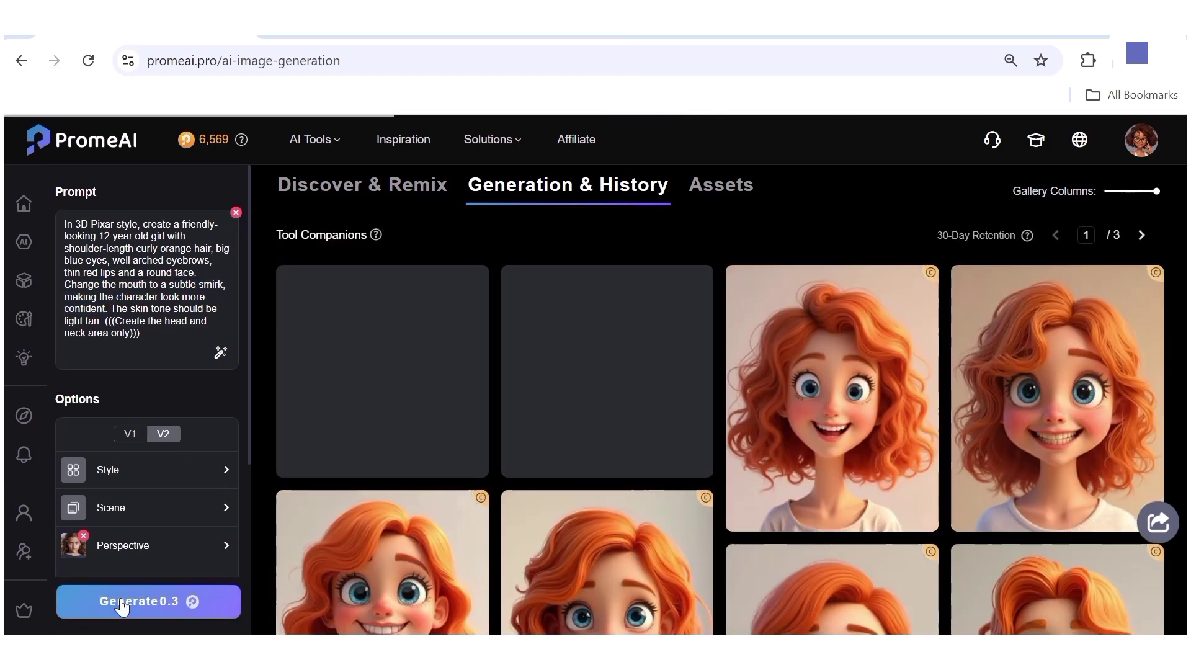
pyautogui.click(122, 605)
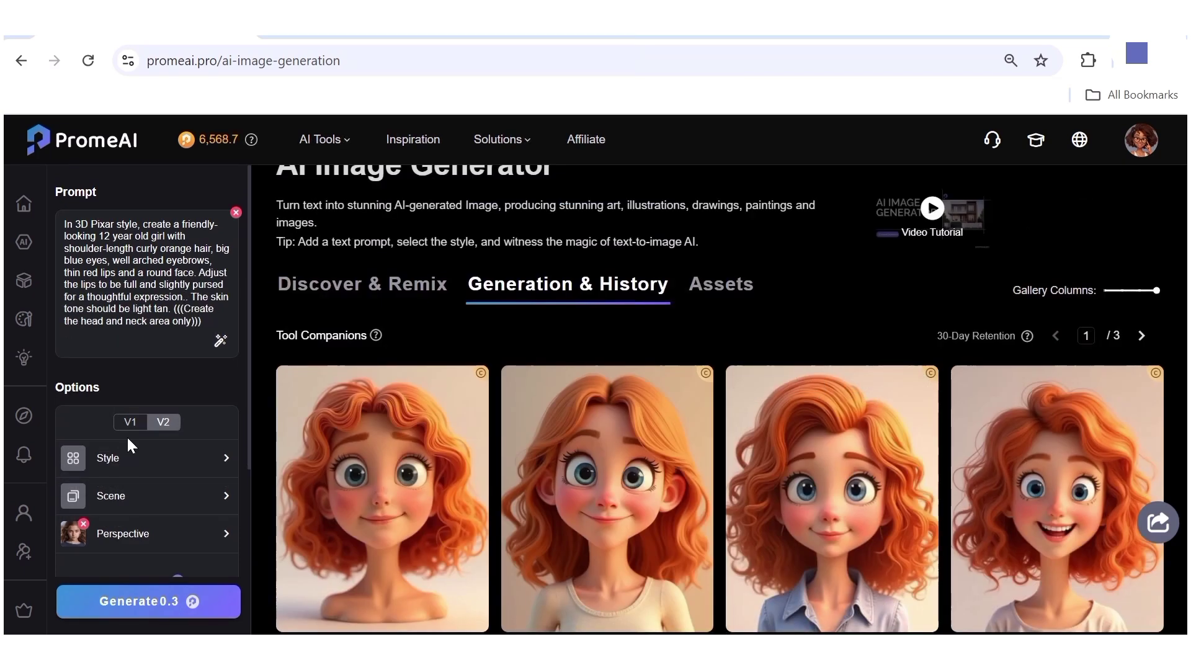
# Remove the extra punctuation after "for a thoughtful expression" in the prompt and generate the girl with full, slightly pursed lips.
pyautogui.press('BackSpace')
pyautogui.press('BackSpace')
pyautogui.click(146, 605)
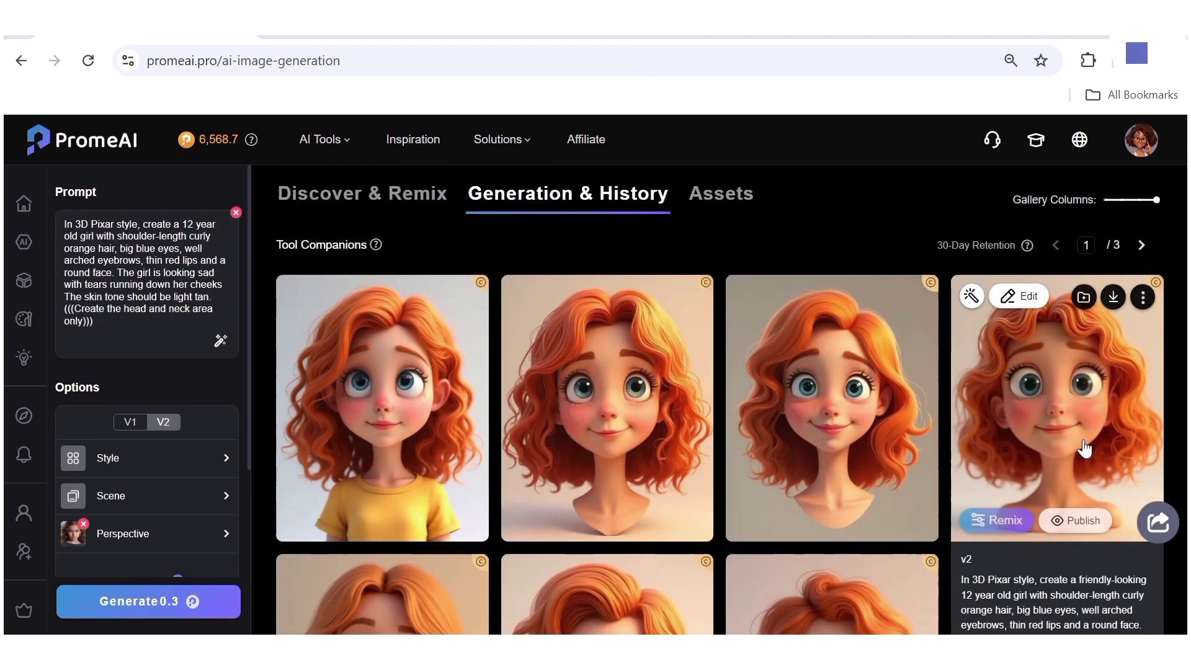
# Generate the sad version of the girl from the prompt describing tears running down her cheeks.
pyautogui.scroll(-3, 1084, 448)
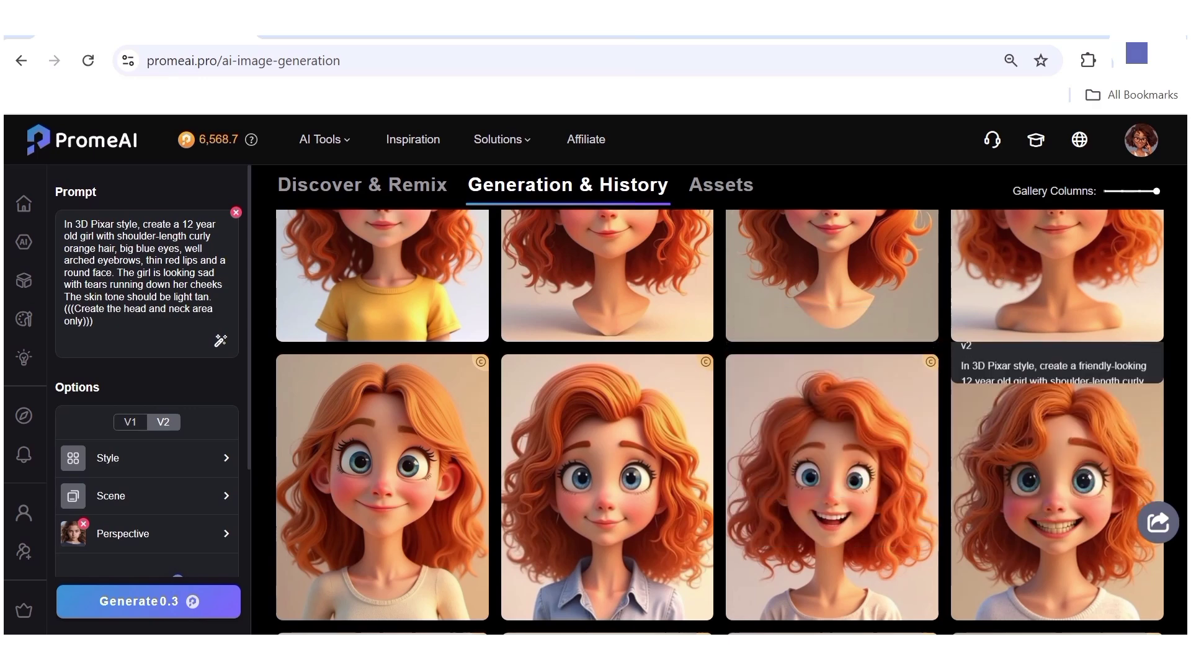
pyautogui.click(222, 284)
pyautogui.scroll(5, 720, 422)
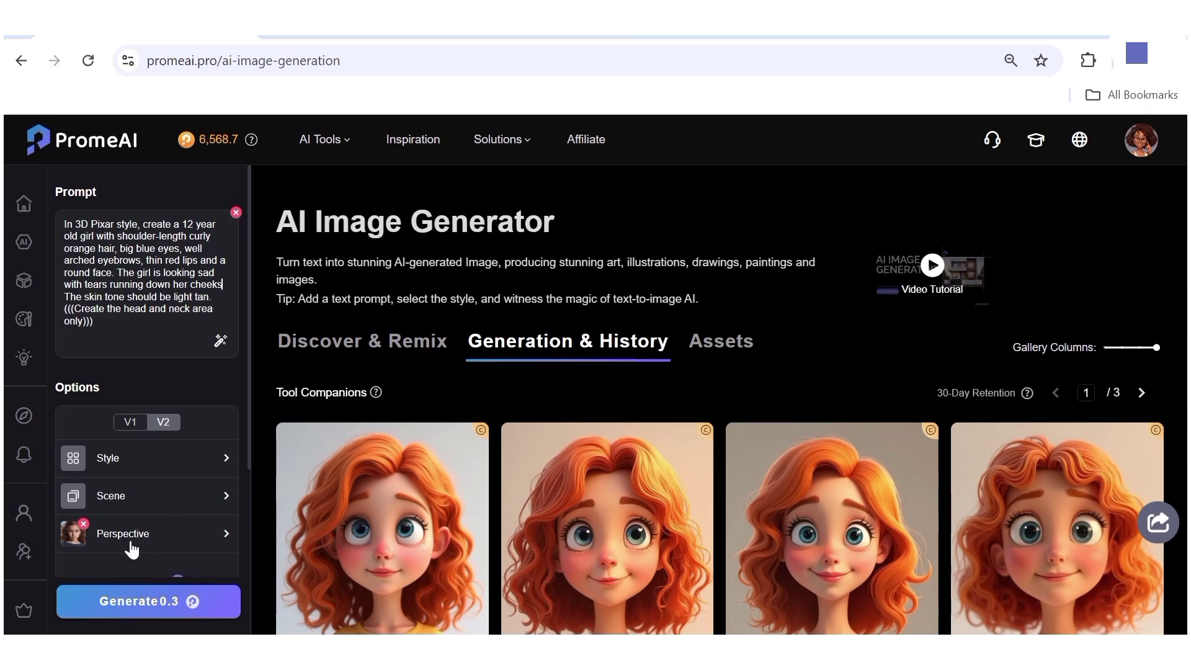
pyautogui.click(127, 607)
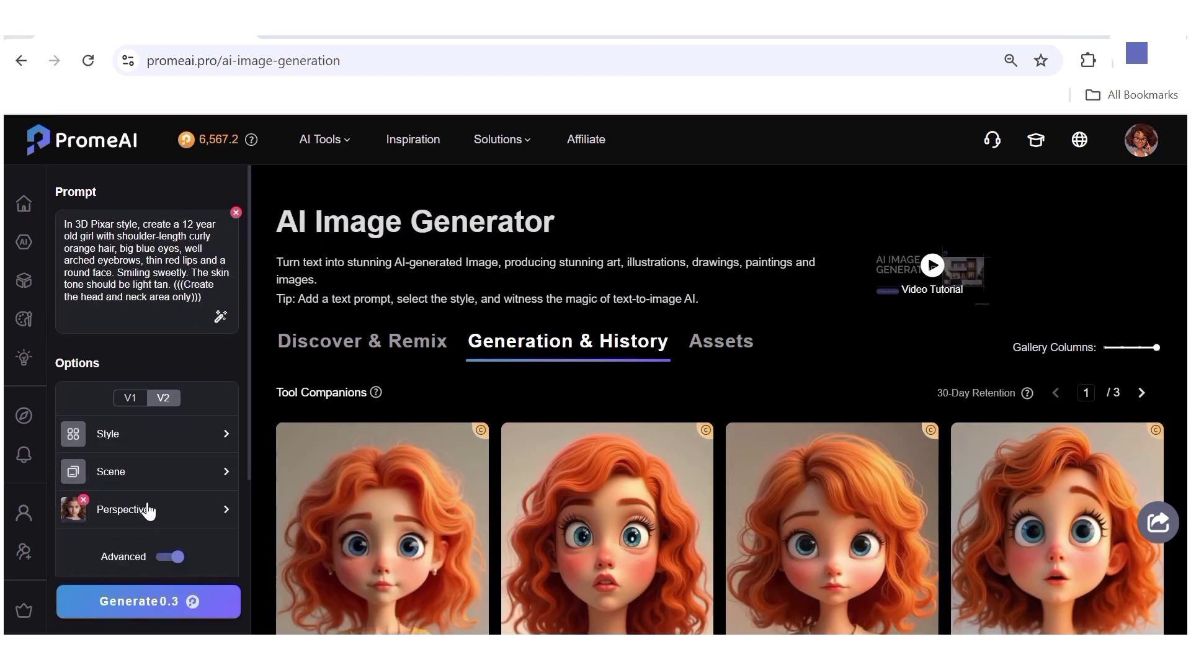
# Generate the girl from behind, using the Rear View perspective instead of Front View and a prompt without the facial features.
pyautogui.click(147, 509)
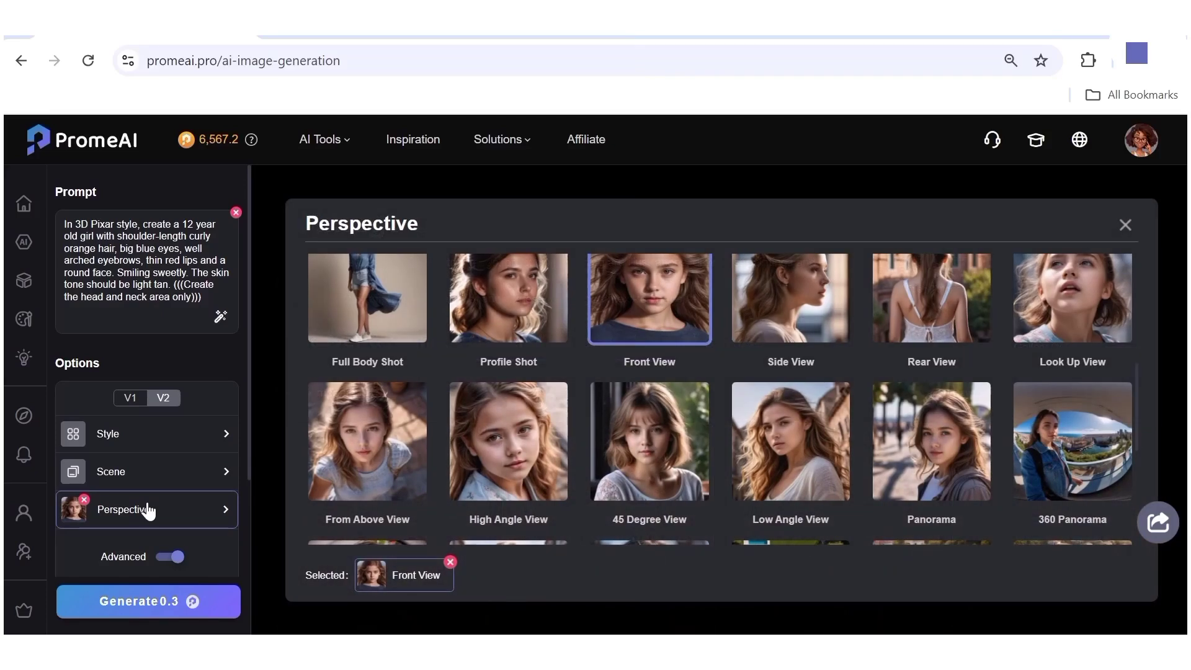
pyautogui.click(670, 315)
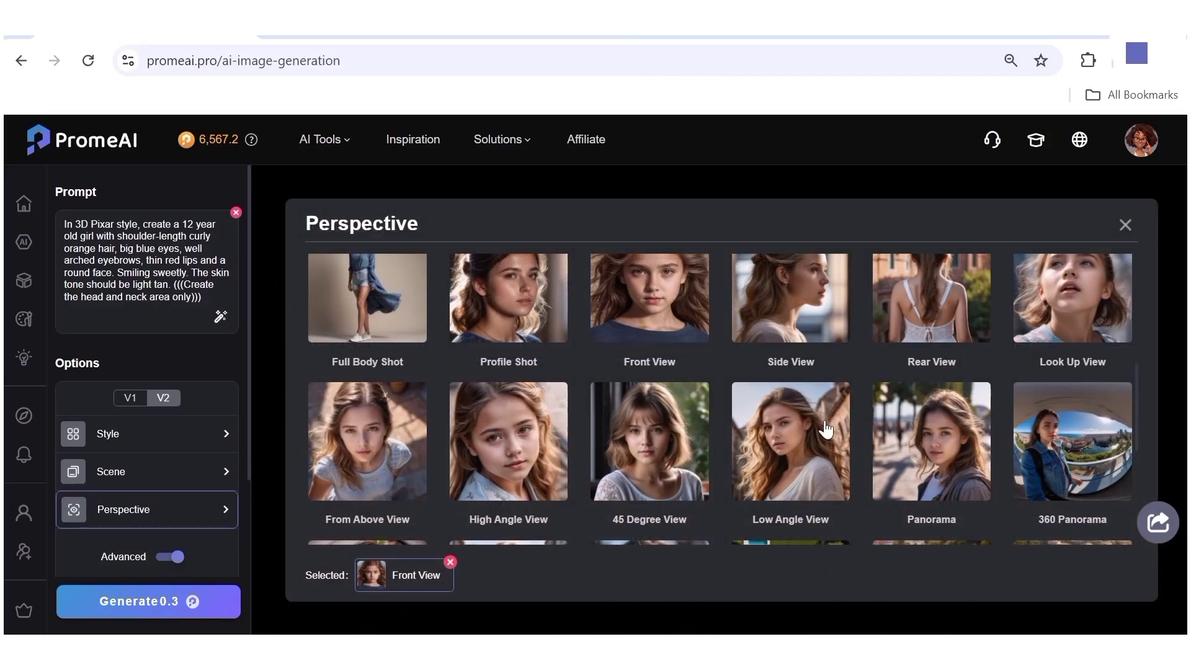
pyautogui.click(935, 318)
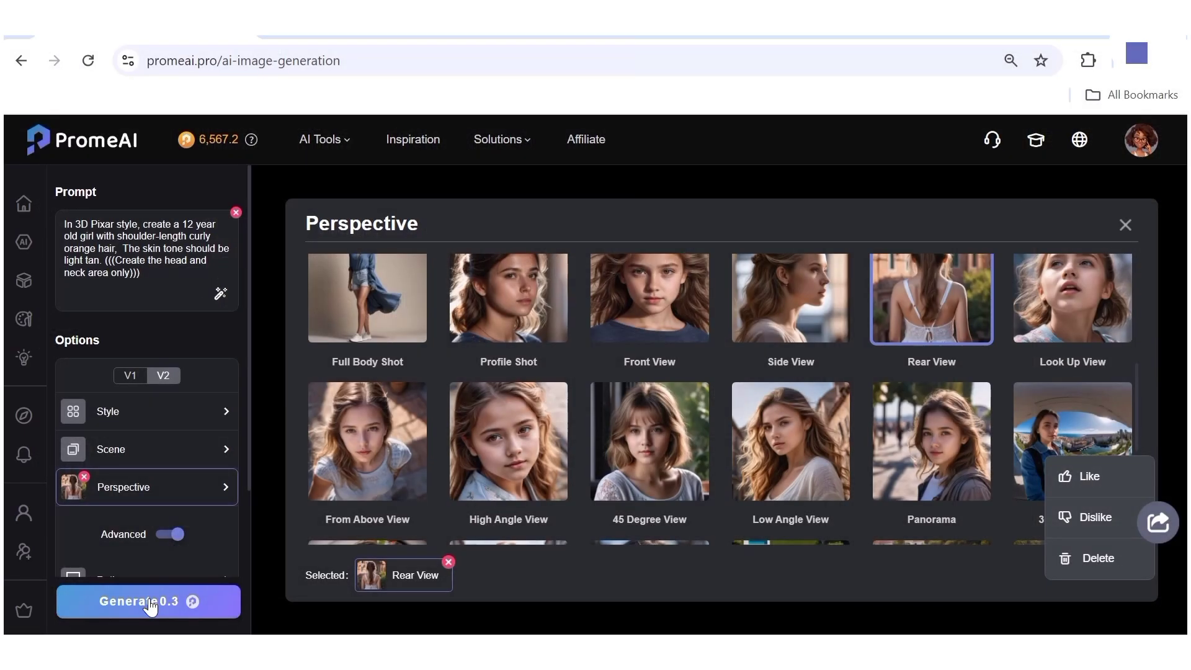
pyautogui.click(148, 601)
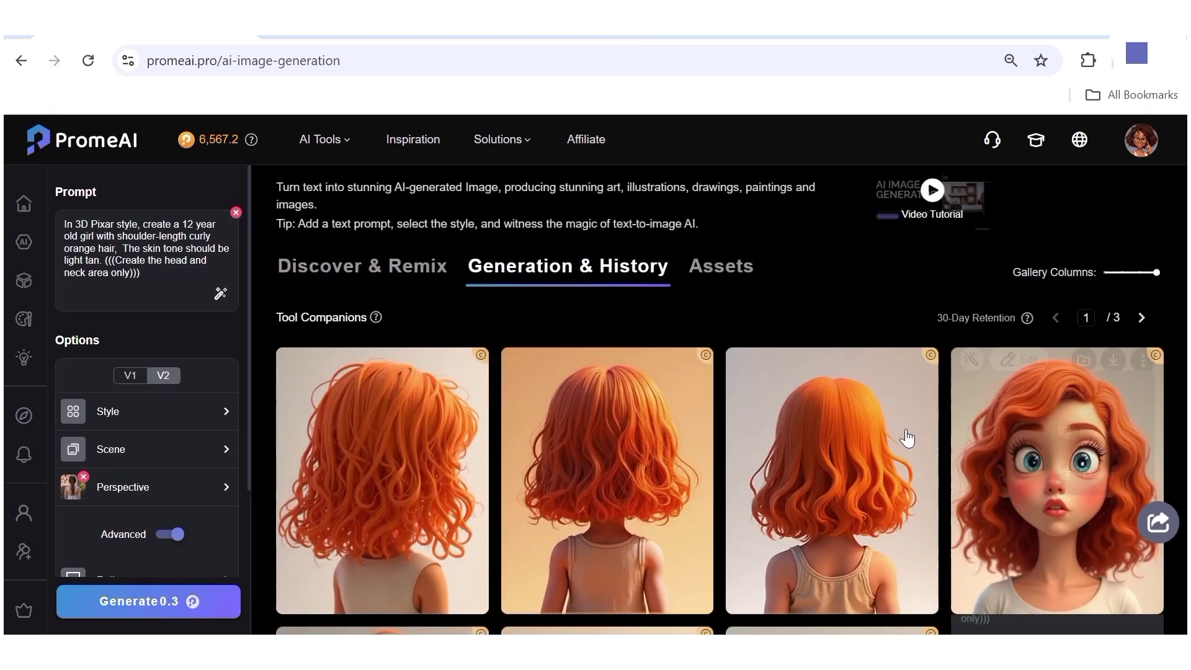
# Paste the facial description, from "big blue eyes" through "Smiling sweetly.", back into the prompt after "orange hair," and fix the missing space.
pyautogui.moveTo(834, 459)
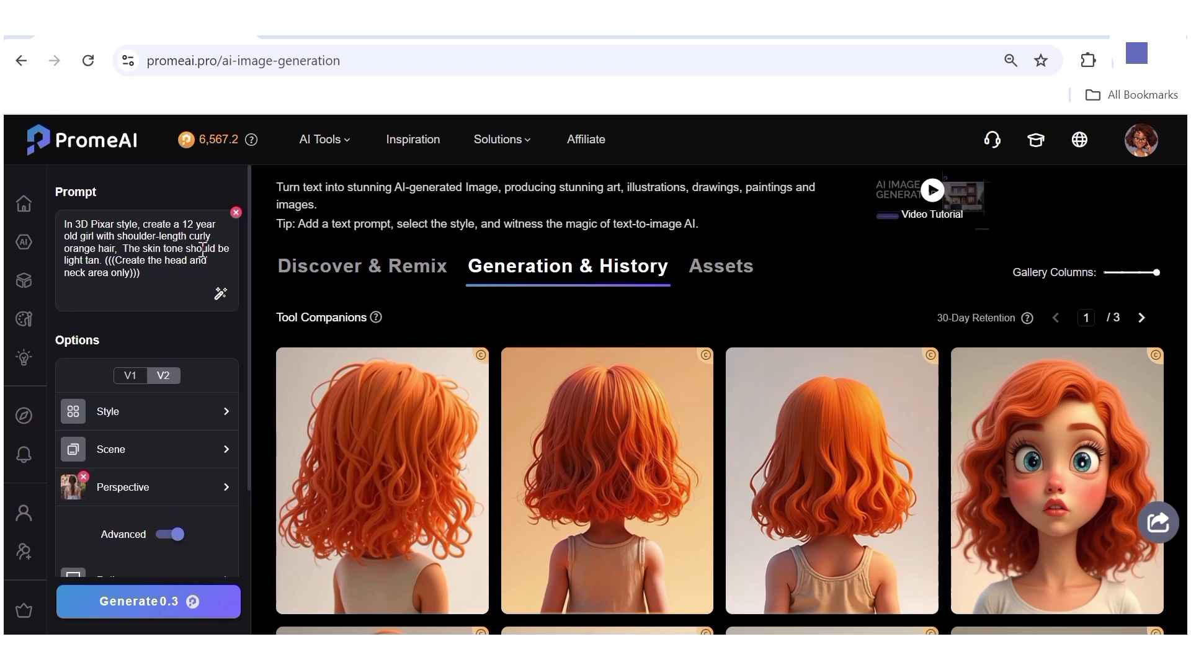
pyautogui.rightClick(122, 248)
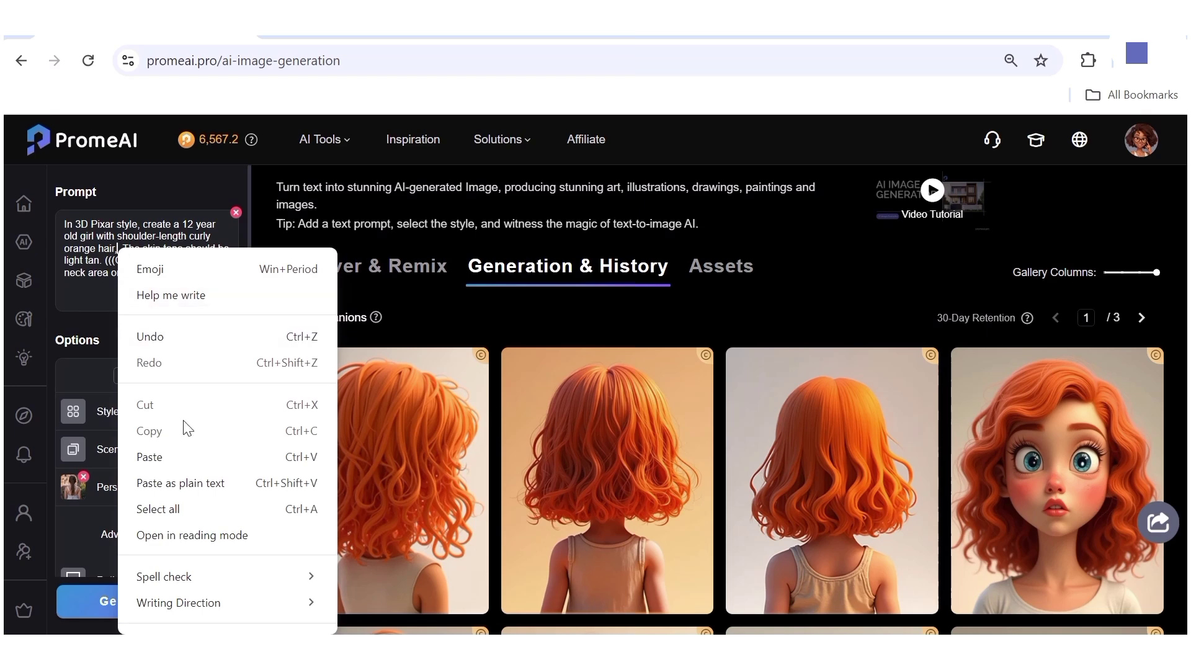
pyautogui.click(160, 457)
pyautogui.click(160, 459)
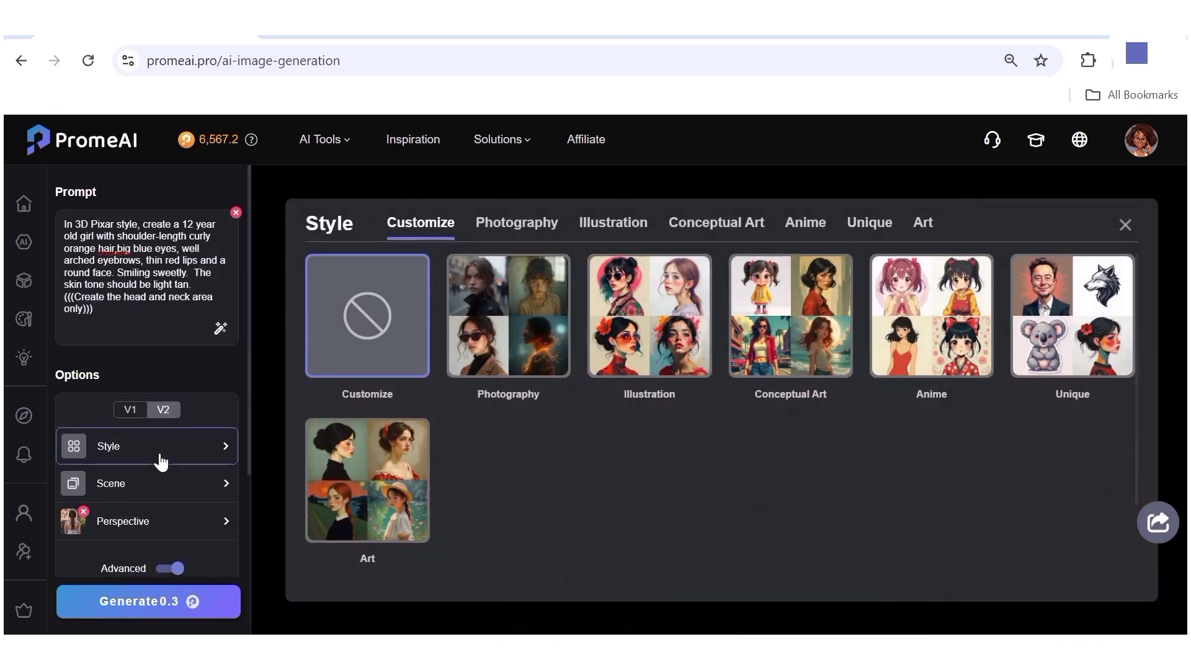
pyautogui.click(119, 250)
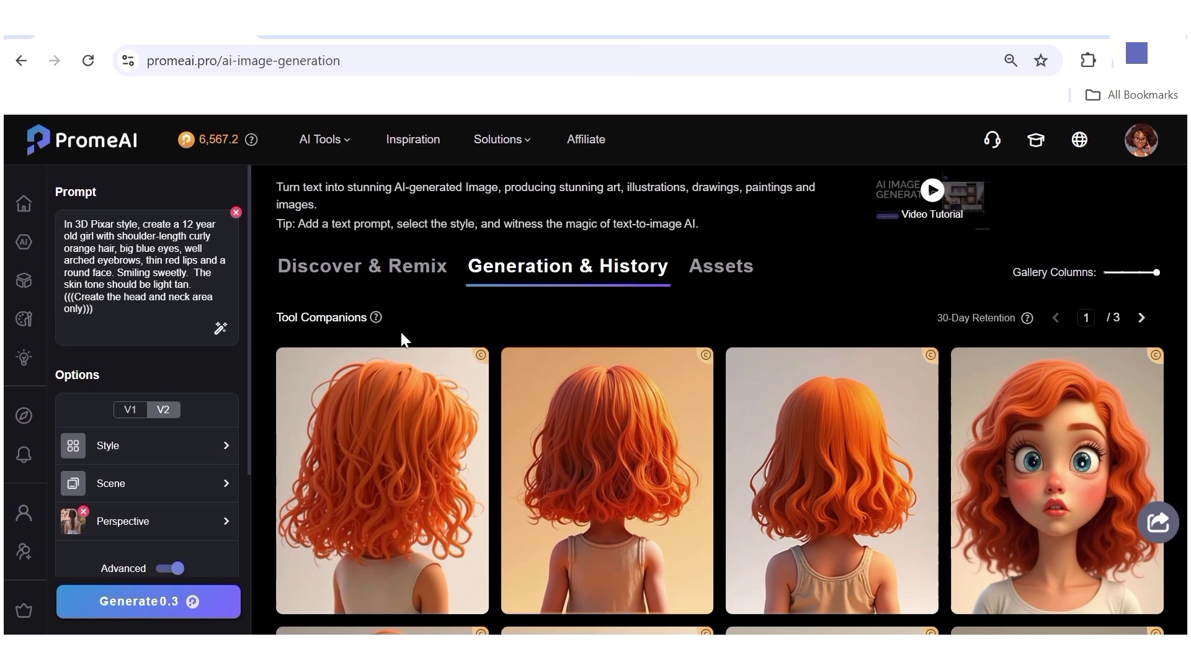
# Generate the sweetly smiling girl from the side, using the Side View perspective instead of Rear View.
pyautogui.click(175, 523)
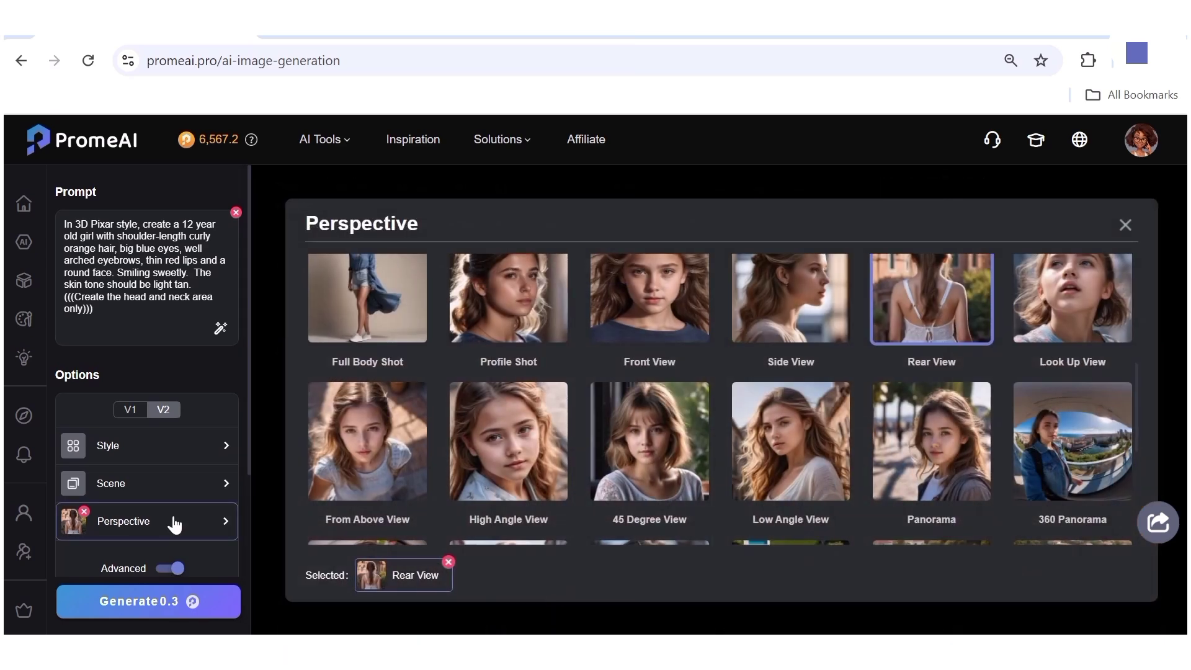
pyautogui.click(904, 323)
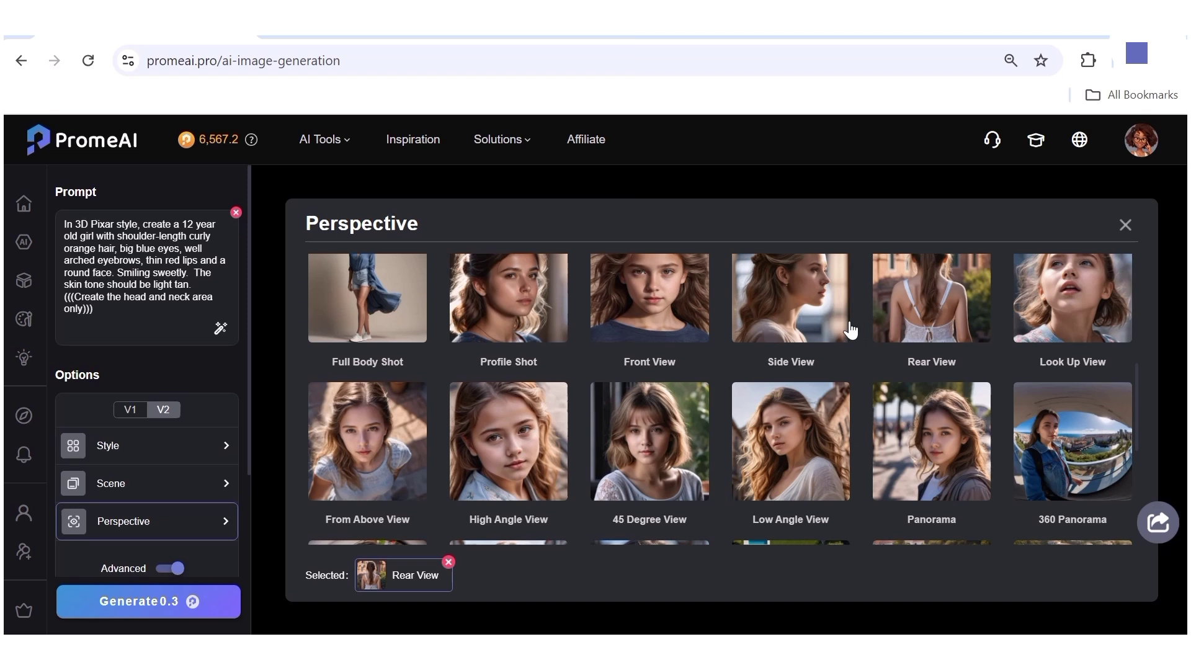
pyautogui.scroll(1, 850, 329)
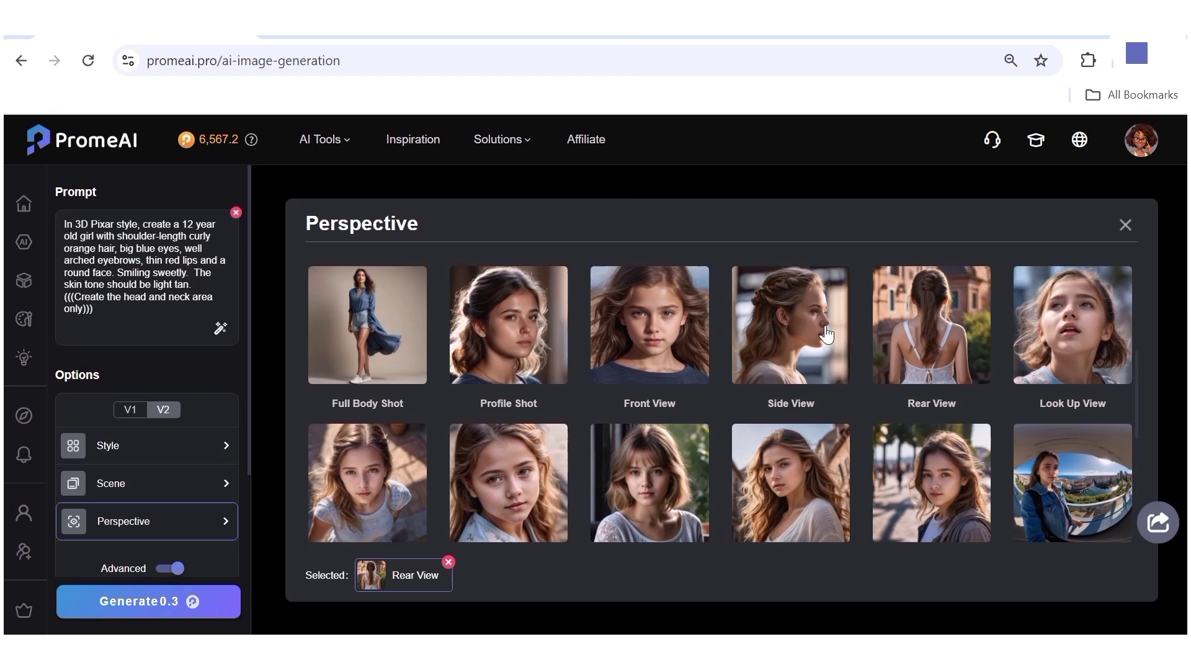
pyautogui.click(795, 334)
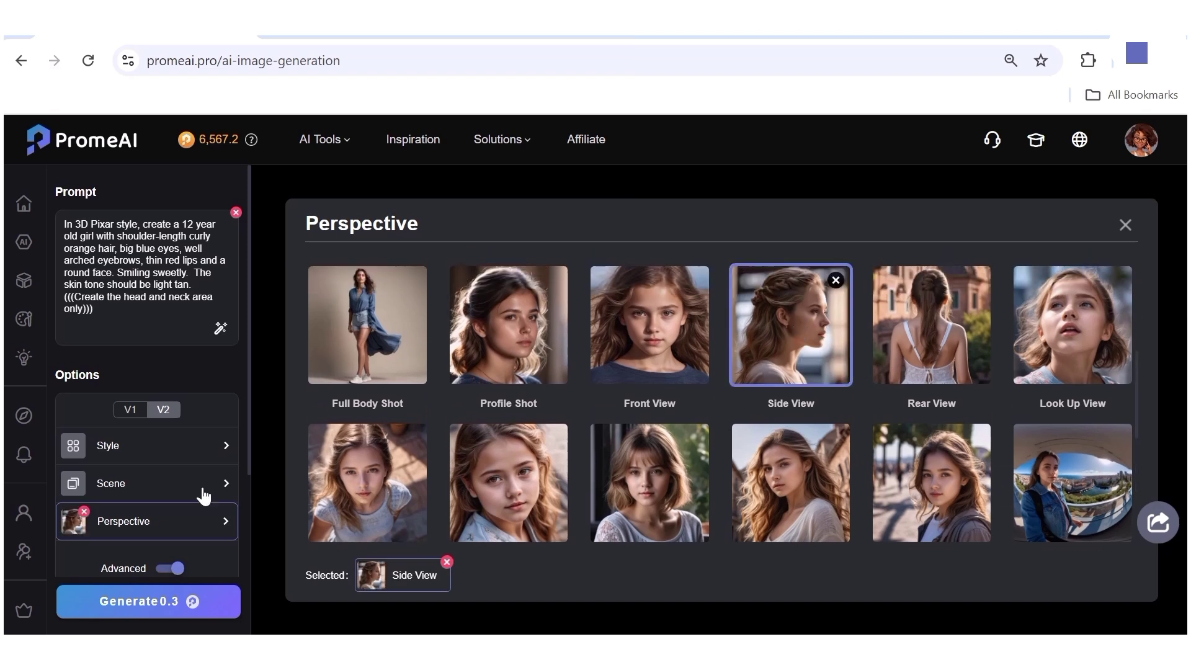
pyautogui.click(100, 610)
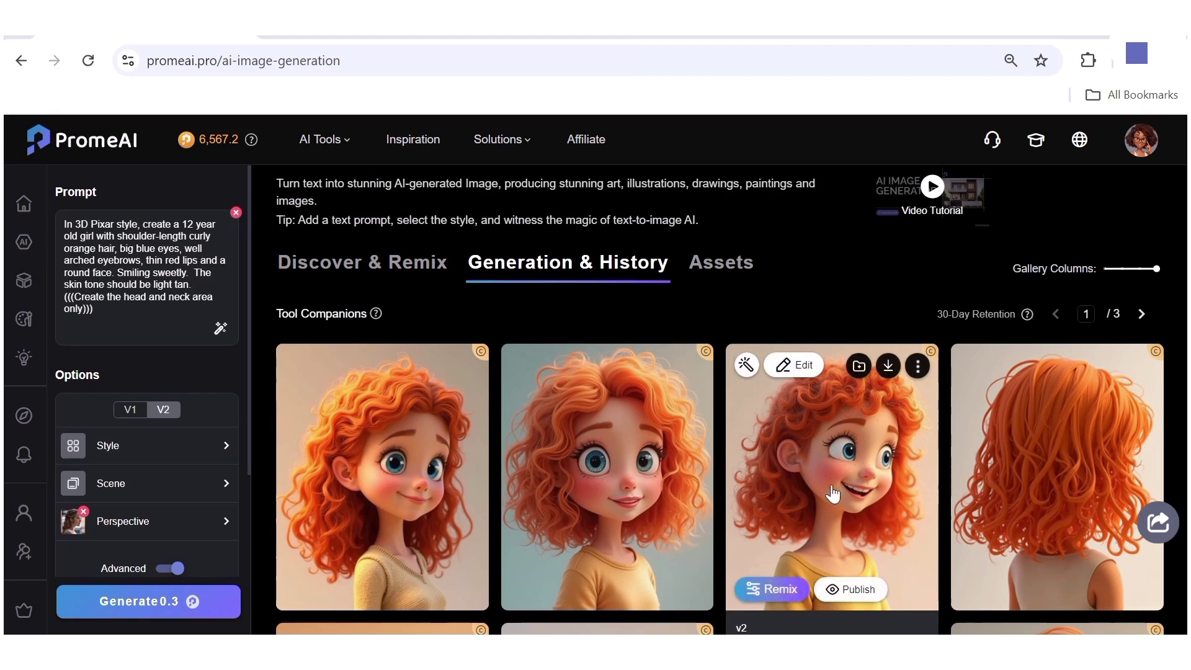
# Delete the two oldest portraits of the girl, just before the Adam and Eve images, from the generation history.
pyautogui.scroll(-3, 646, 527)
pyautogui.scroll(-5, 800, 400)
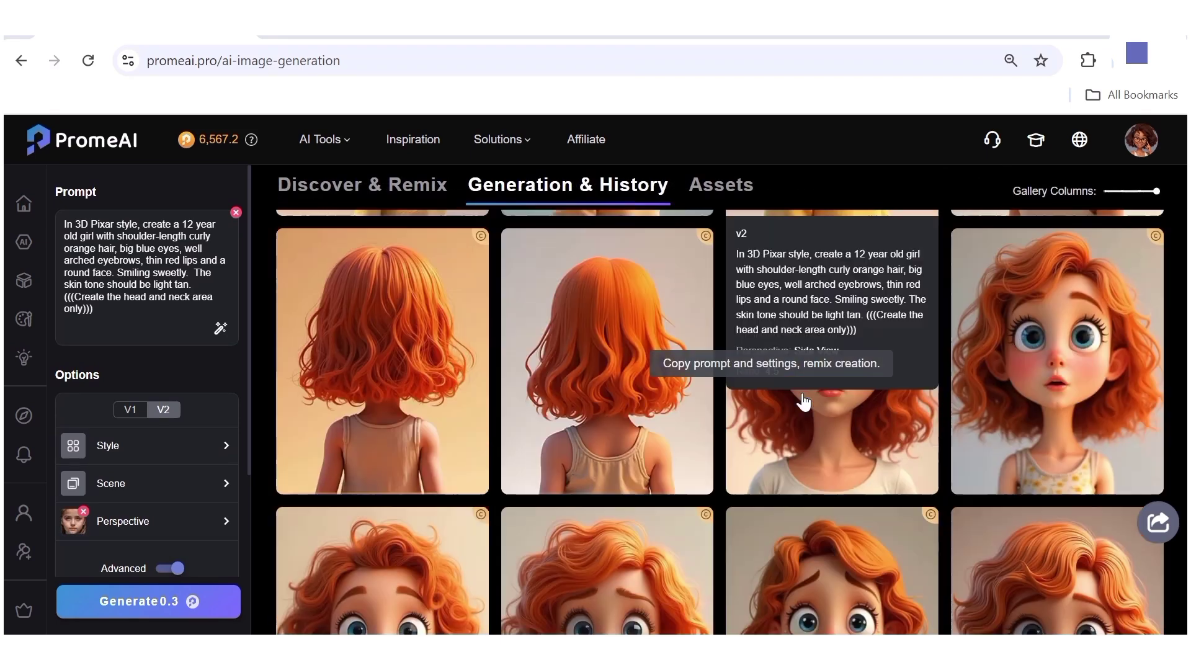
pyautogui.scroll(-10, 803, 402)
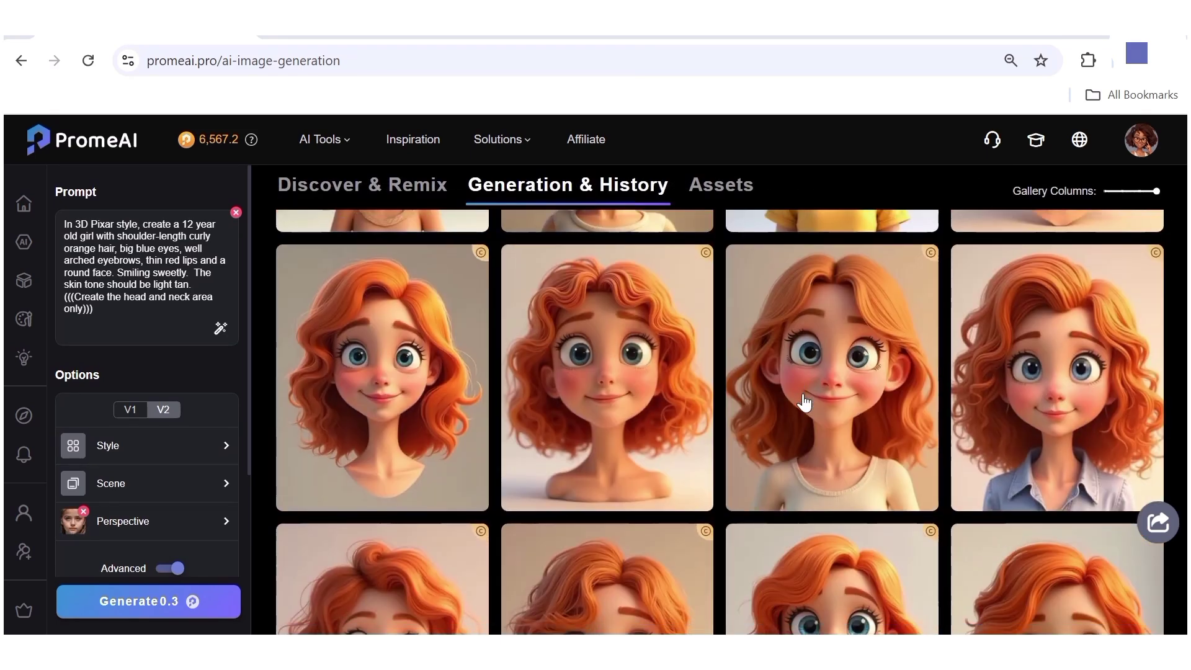
pyautogui.scroll(-5, 803, 402)
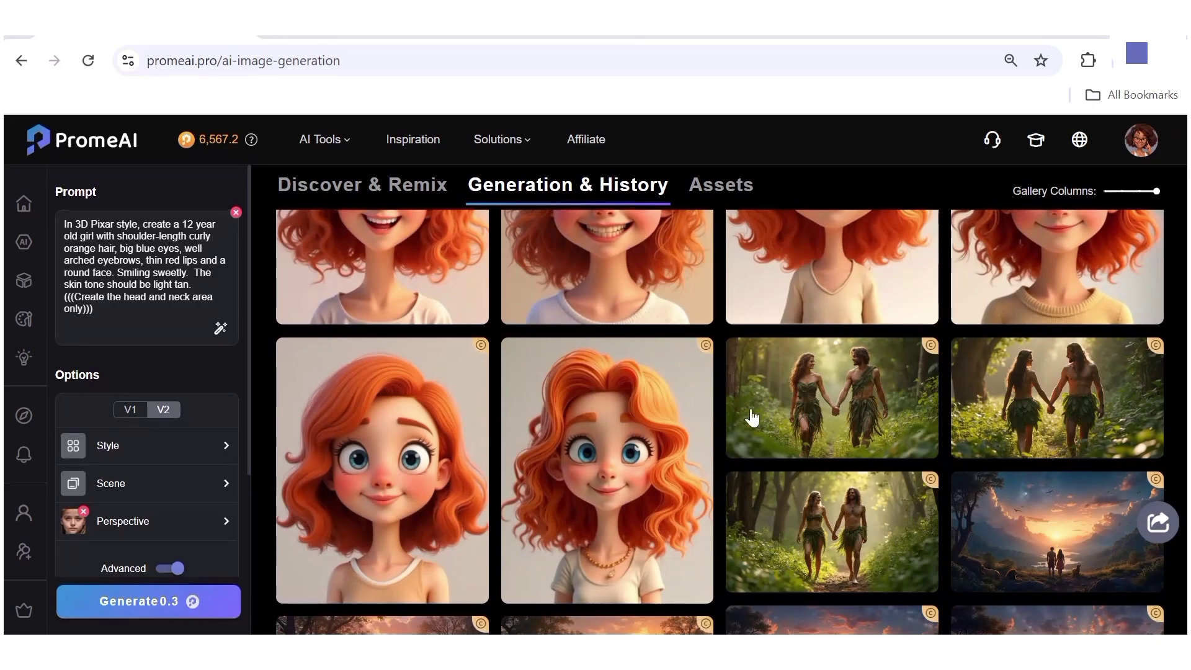
pyautogui.scroll(3, 558, 446)
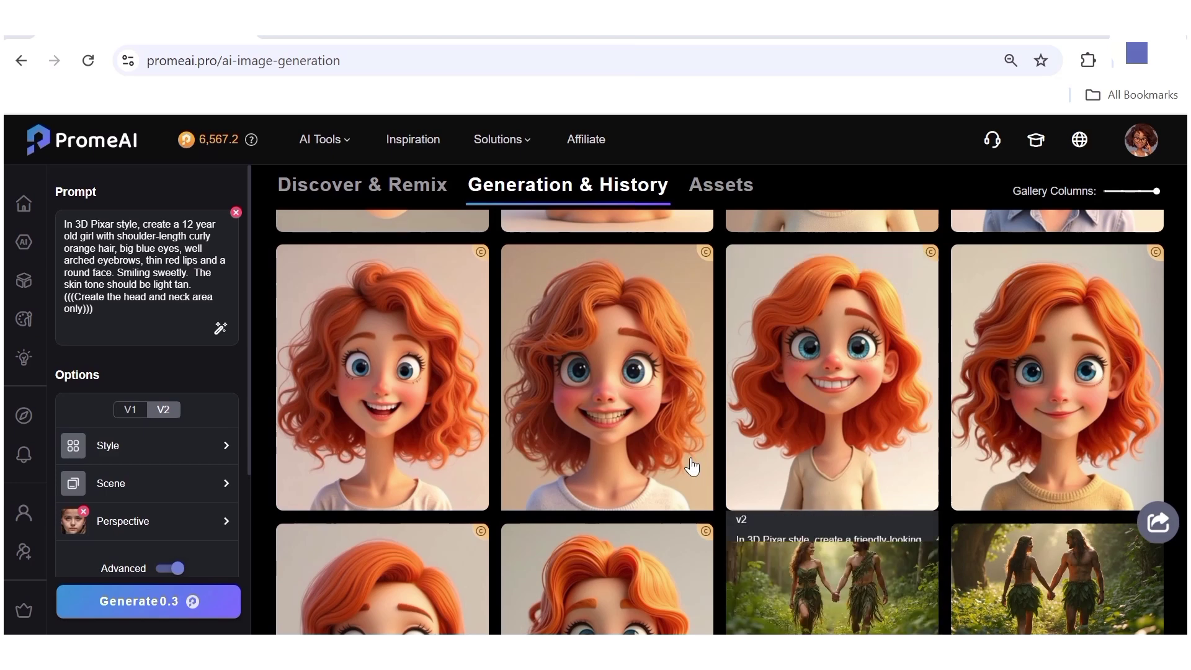
pyautogui.scroll(-3, 622, 535)
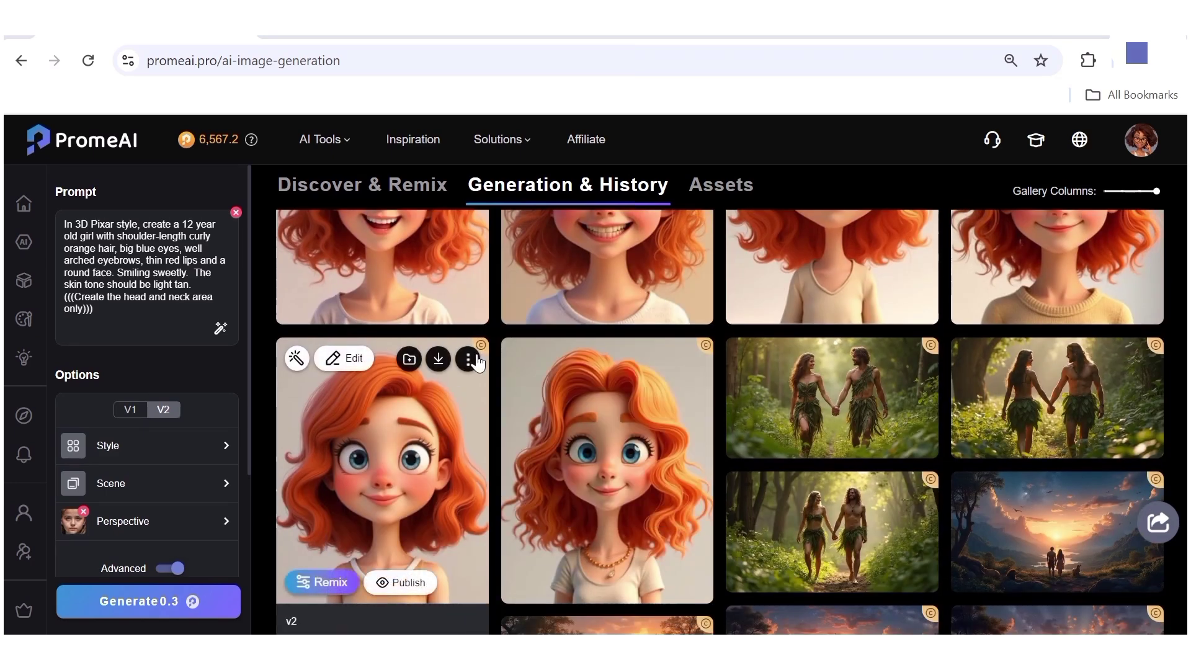
pyautogui.click(469, 359)
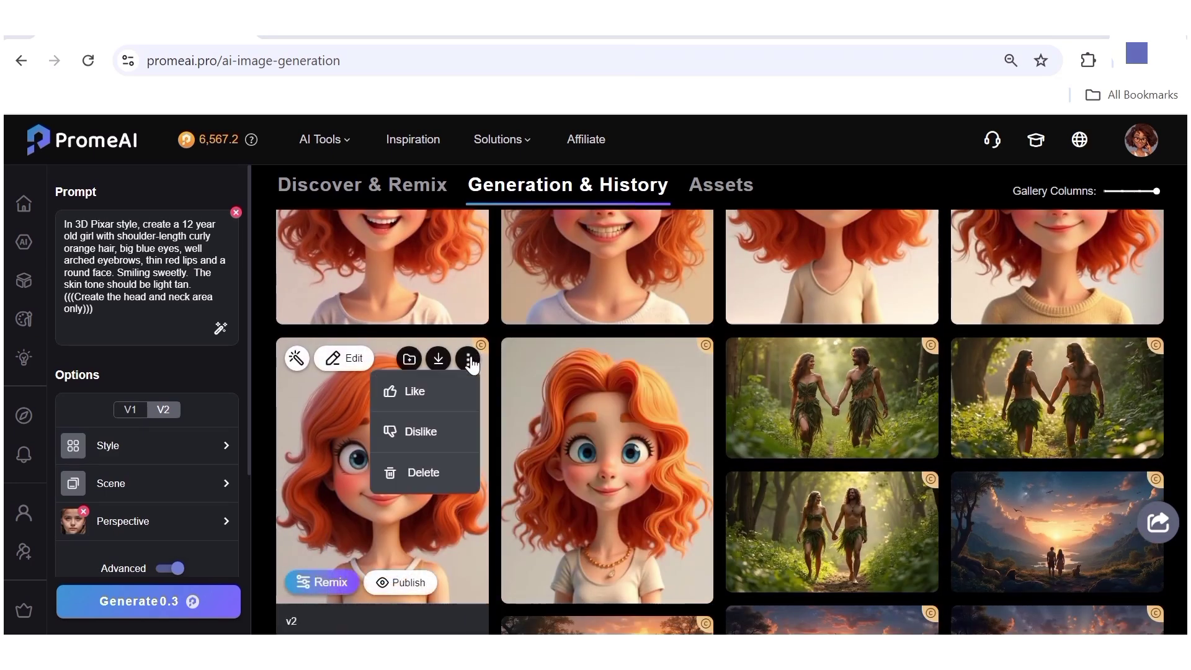
pyautogui.click(434, 479)
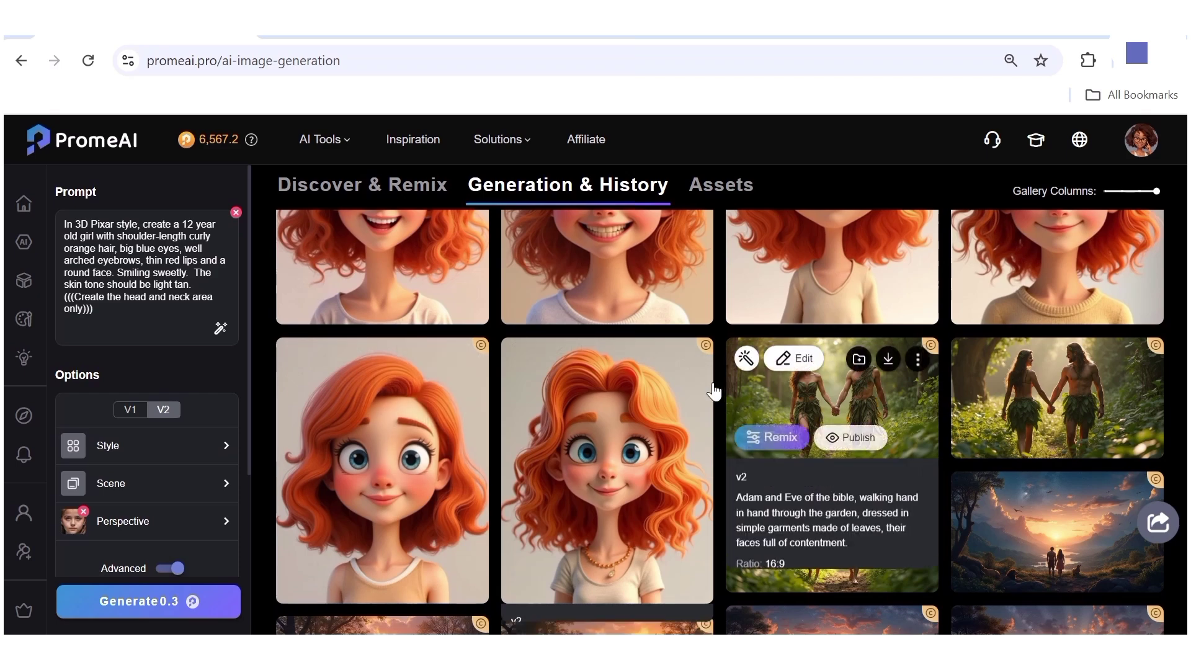
pyautogui.click(467, 360)
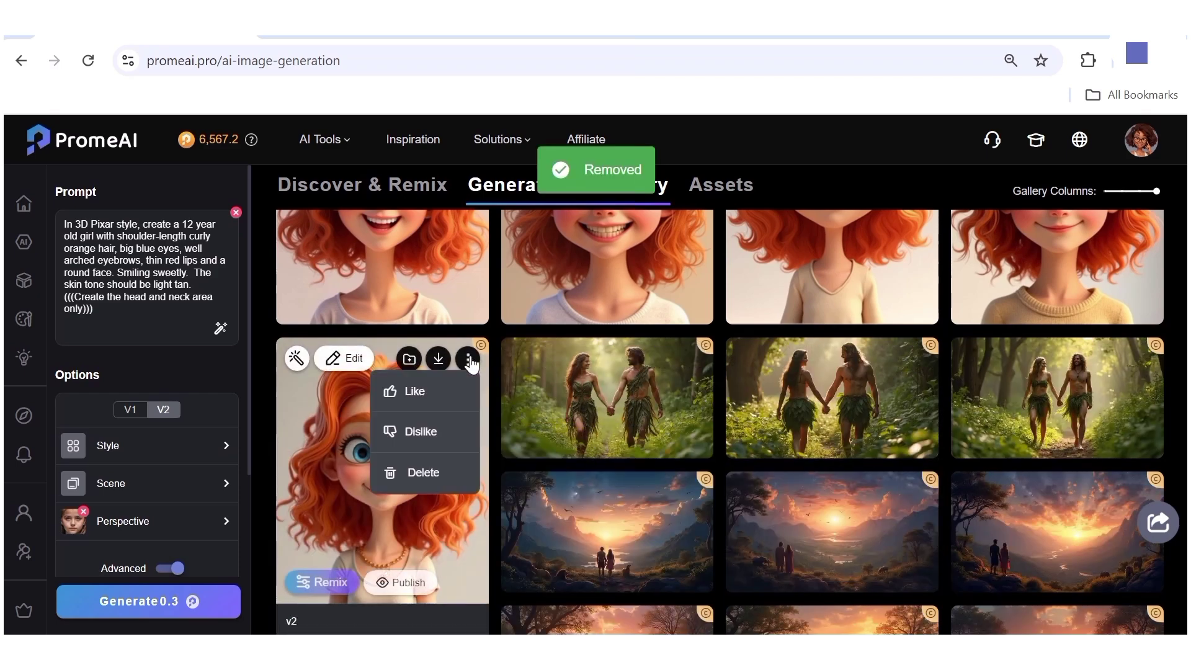
pyautogui.click(444, 477)
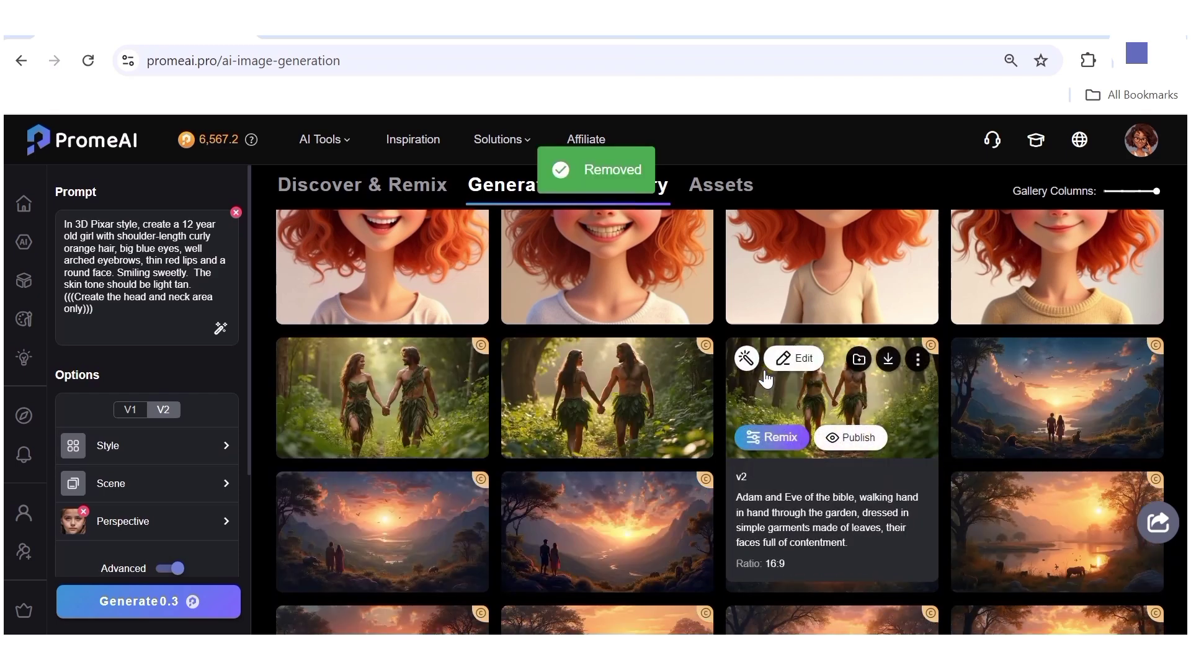
# Remove the background from the portrait of the smiling girl in the yellow sweater with Background Remover, keeping the transparent background option.
pyautogui.scroll(3, 766, 380)
pyautogui.scroll(2, 765, 378)
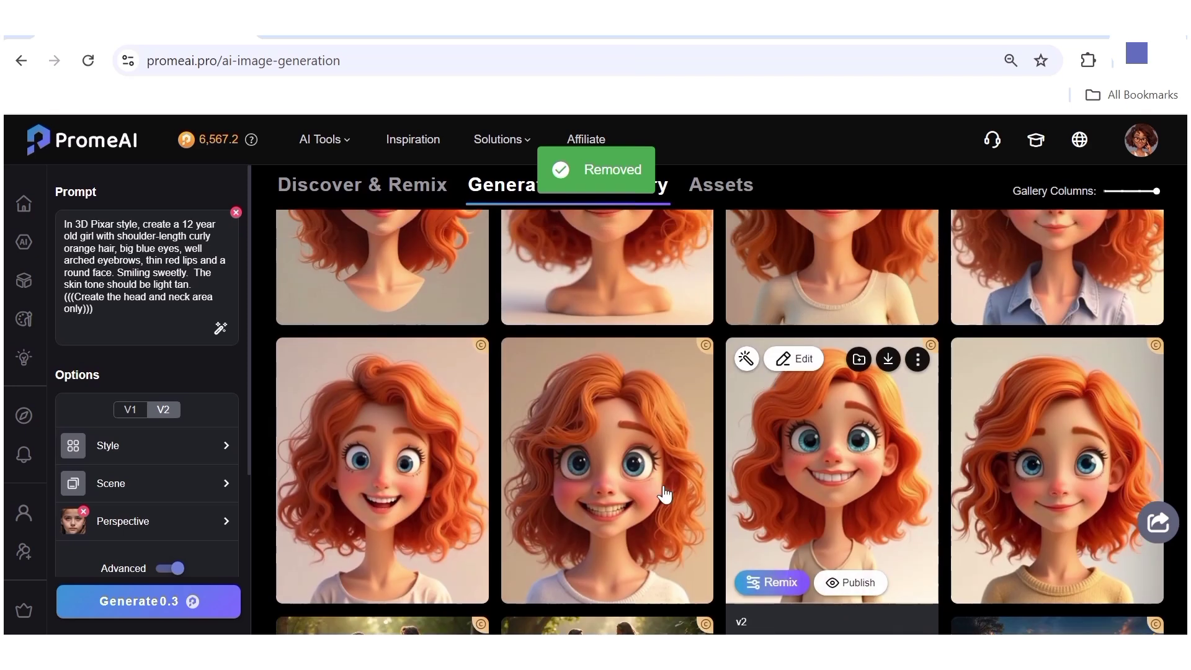
pyautogui.moveTo(592, 576)
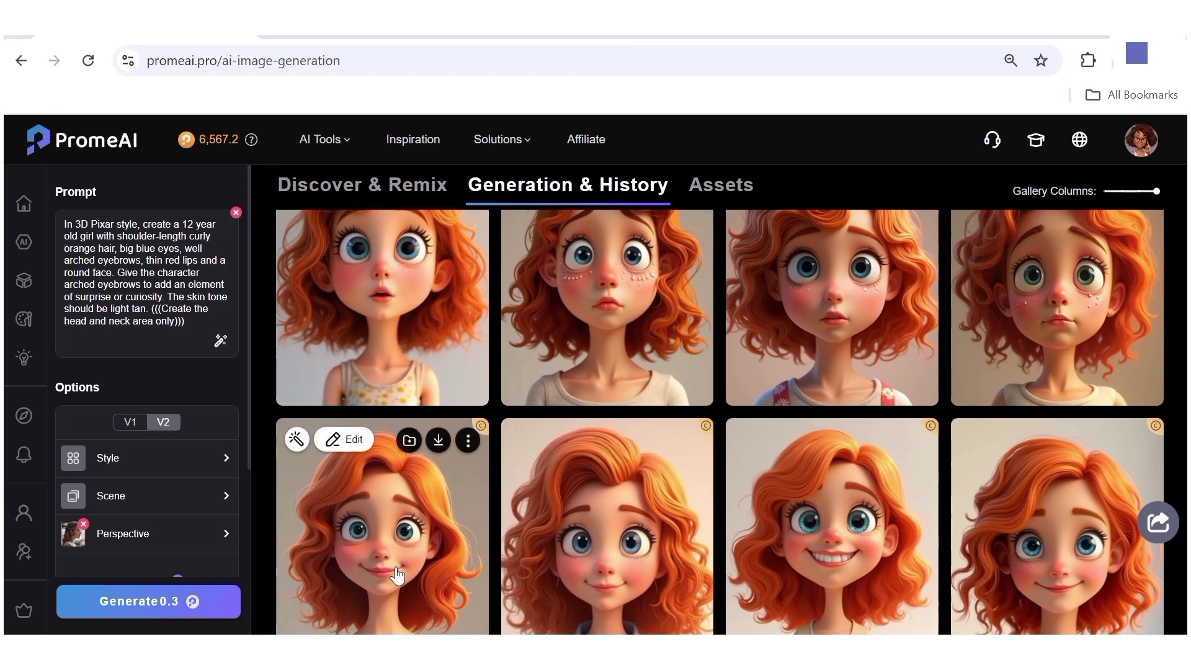
pyautogui.scroll(3, 754, 349)
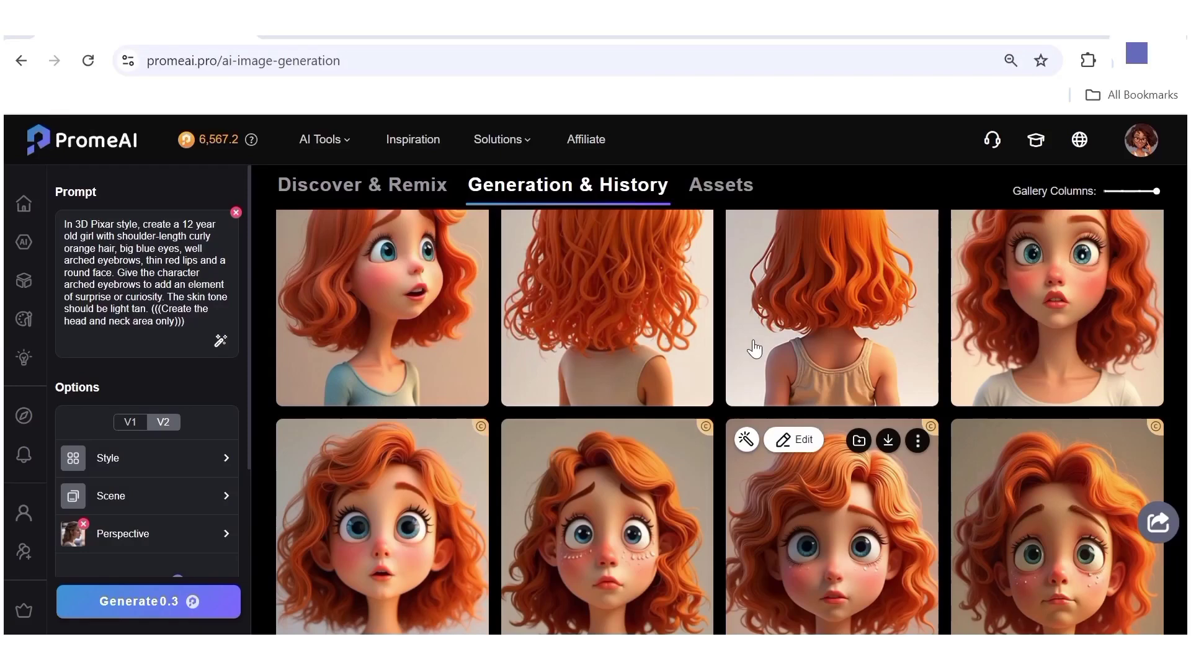
pyautogui.scroll(2, 754, 349)
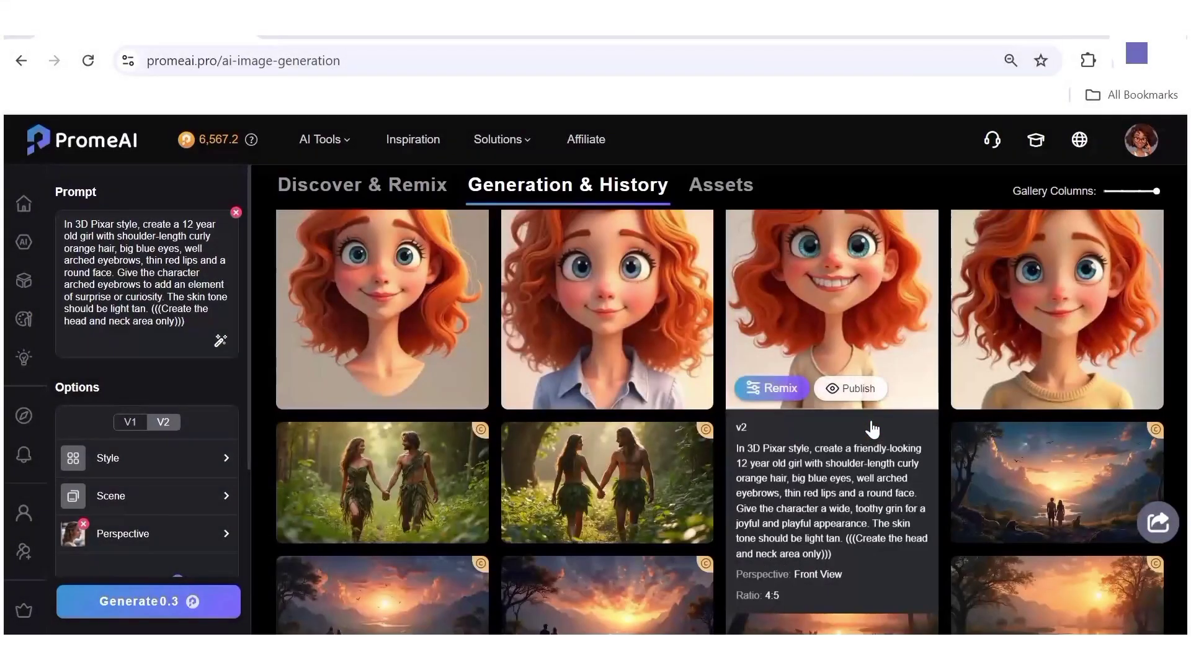
pyautogui.scroll(-3, 868, 422)
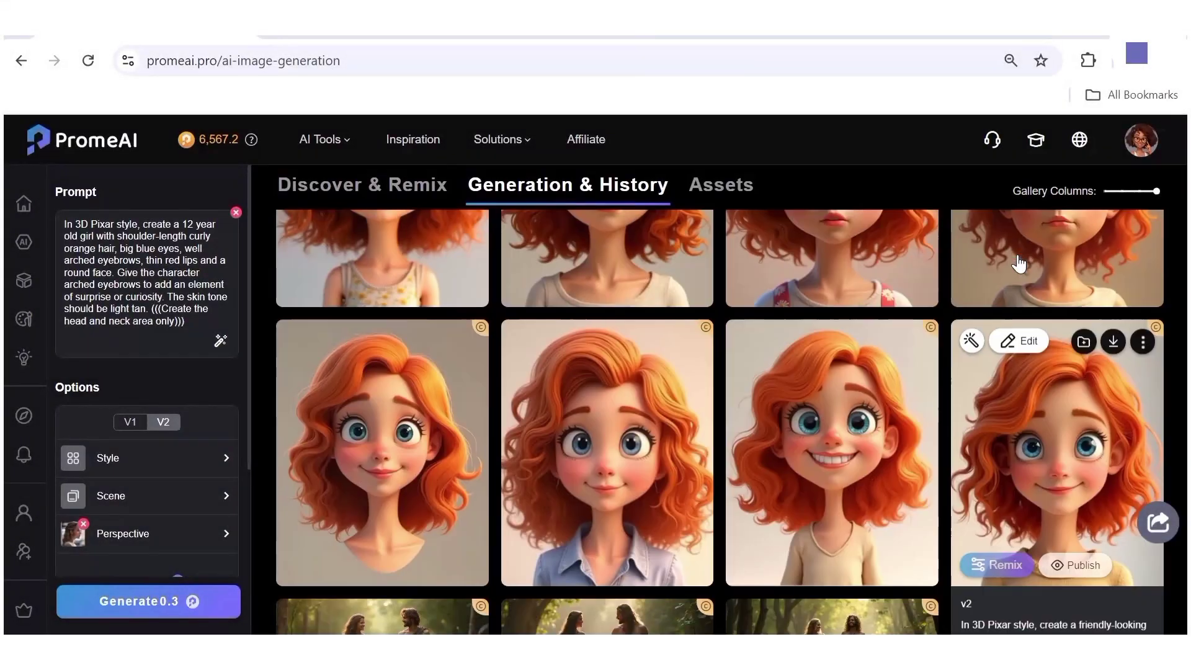
pyautogui.click(1142, 351)
pyautogui.click(1024, 351)
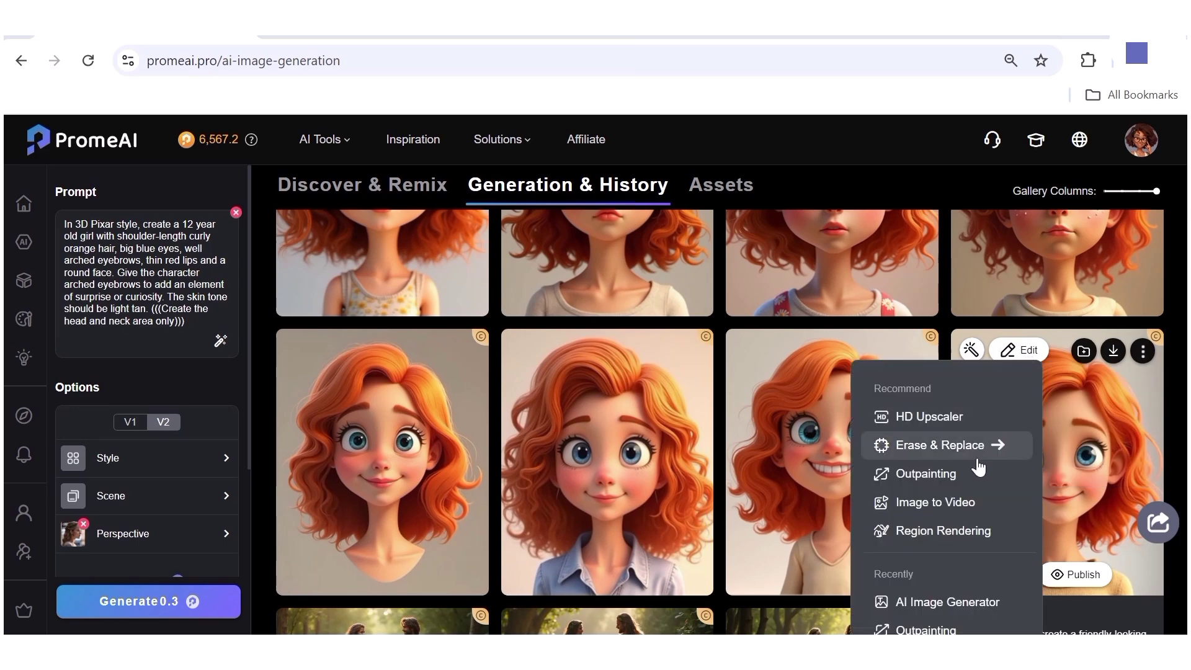
pyautogui.scroll(-3, 918, 478)
pyautogui.moveTo(974, 516)
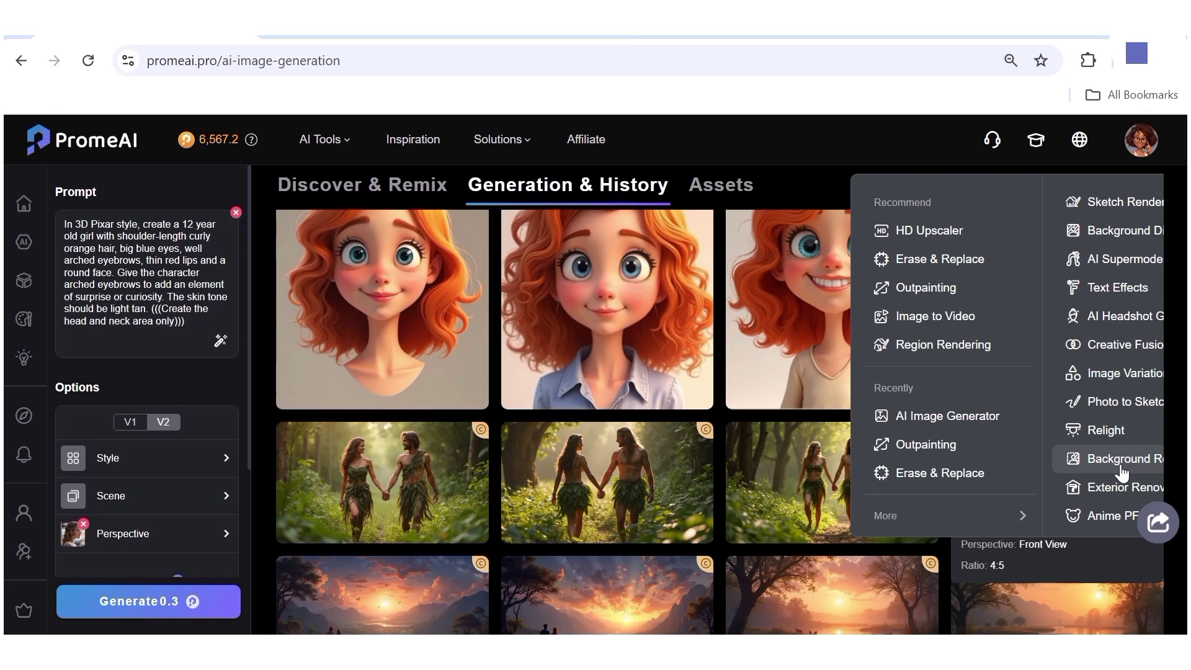
pyautogui.moveTo(778, 526)
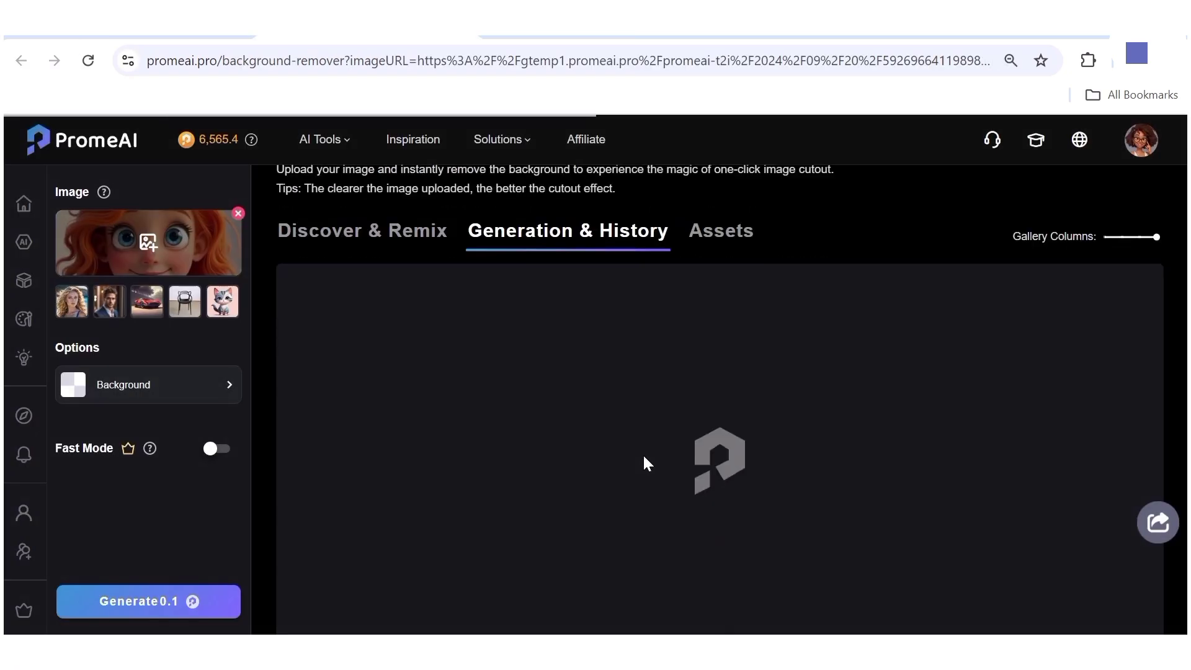
pyautogui.click(183, 390)
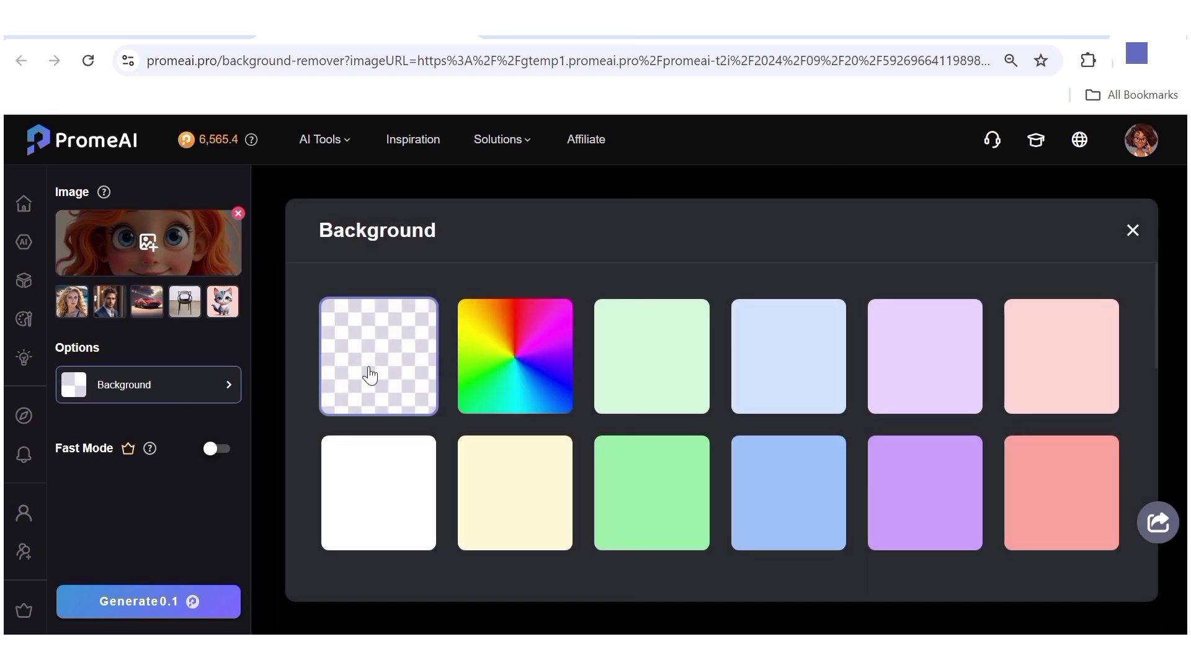
pyautogui.click(118, 608)
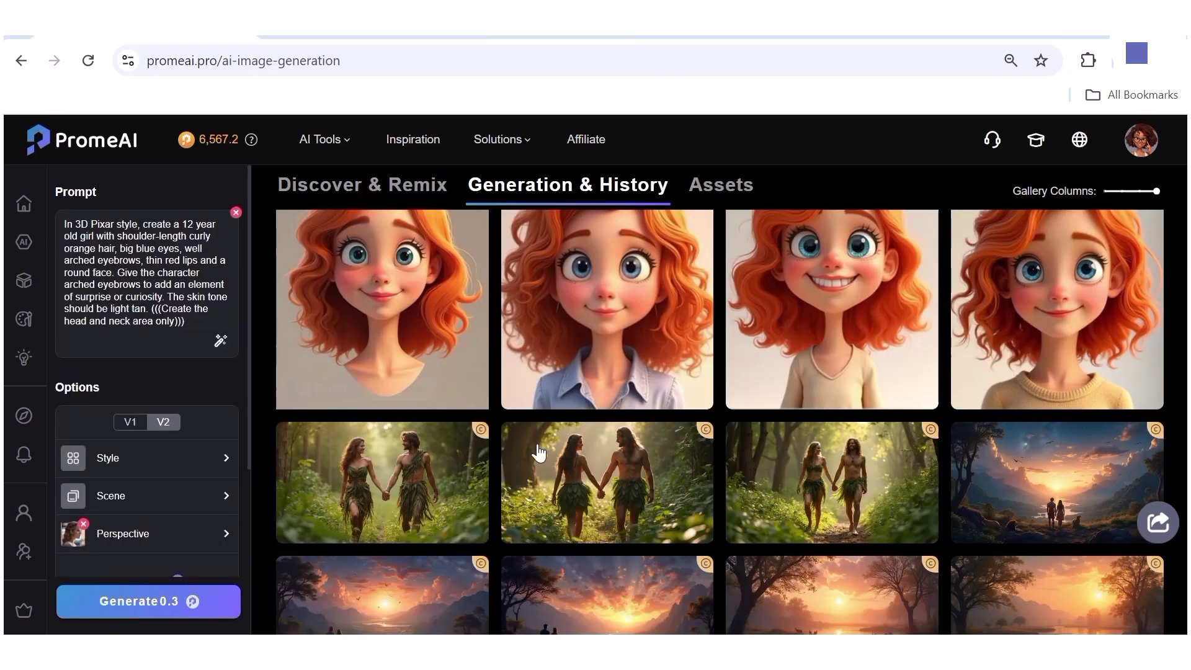
# Send the portrait of the girl with the wide, toothy grin to Background Remover.
pyautogui.moveTo(920, 338)
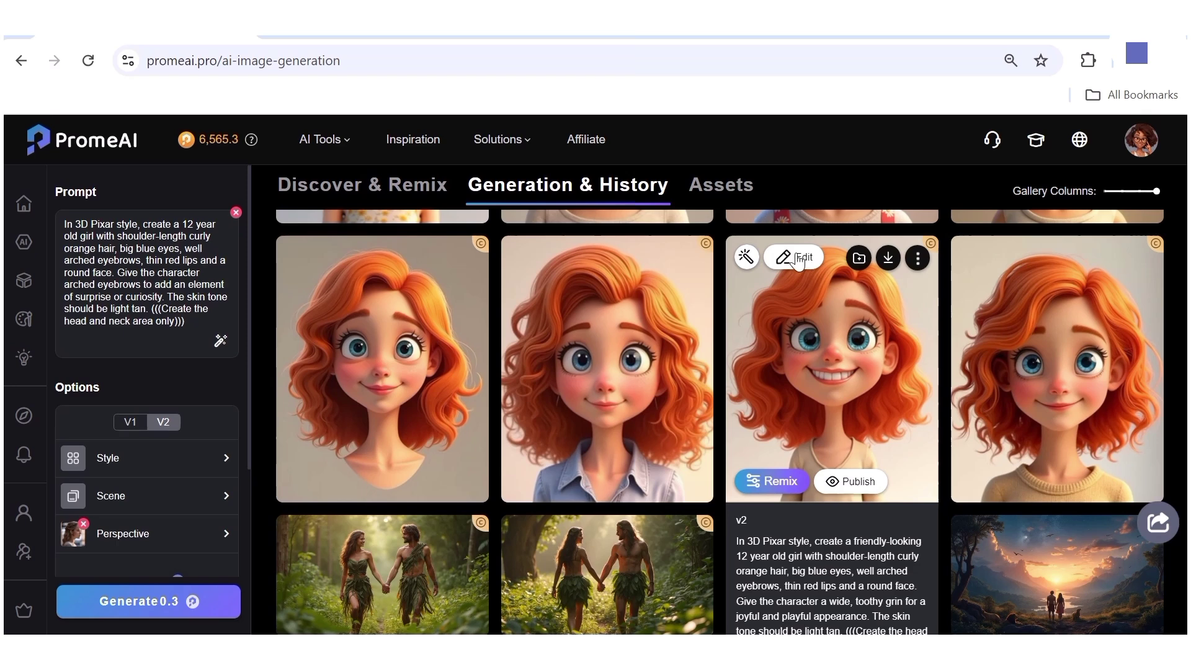
pyautogui.click(799, 261)
pyautogui.moveTo(769, 610)
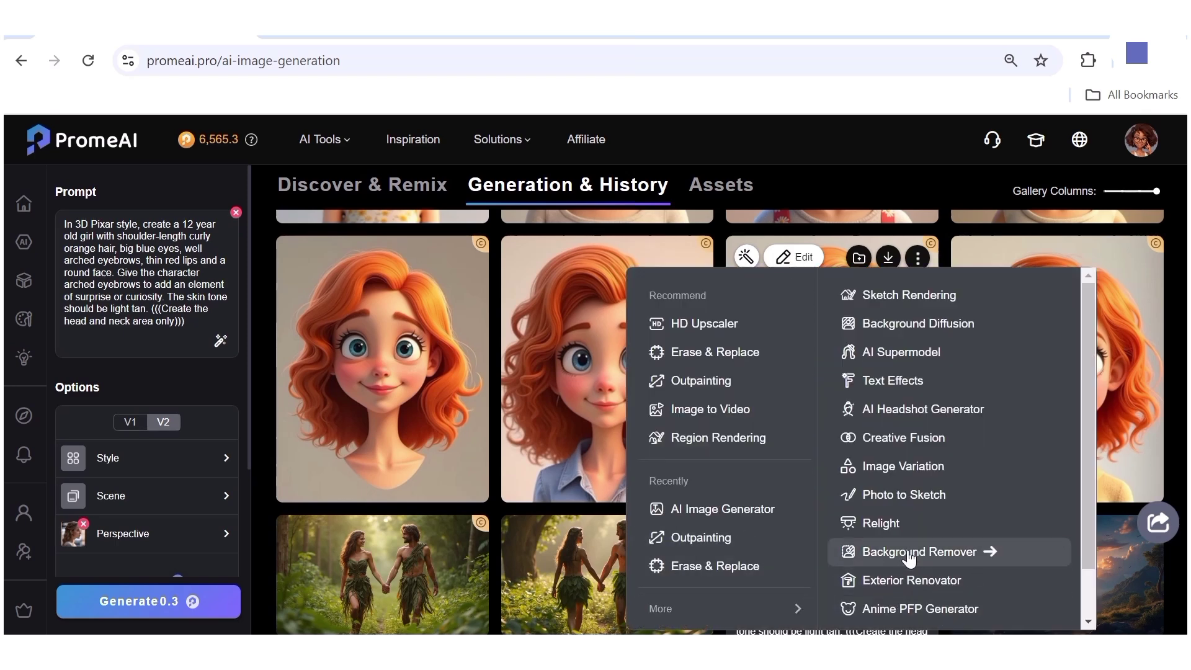
pyautogui.click(988, 552)
# Look over the girl's transparent cutouts and open the smiling one in the yellow sweater in Outpainting.
pyautogui.scroll(-2, 841, 459)
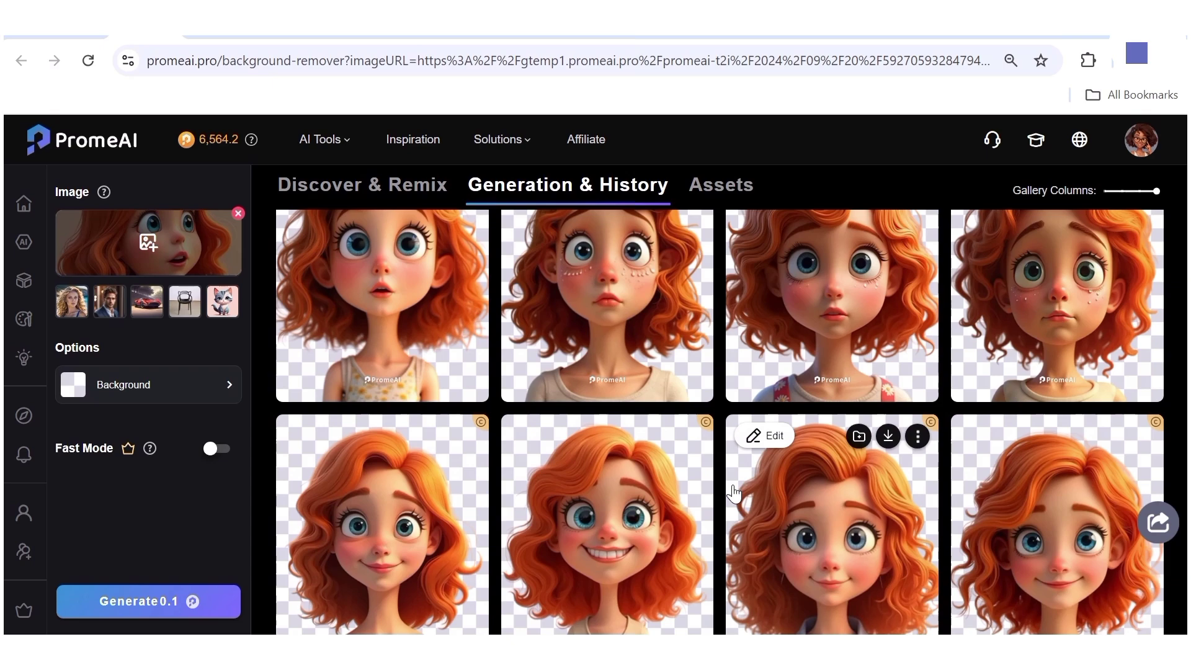
pyautogui.scroll(5, 757, 460)
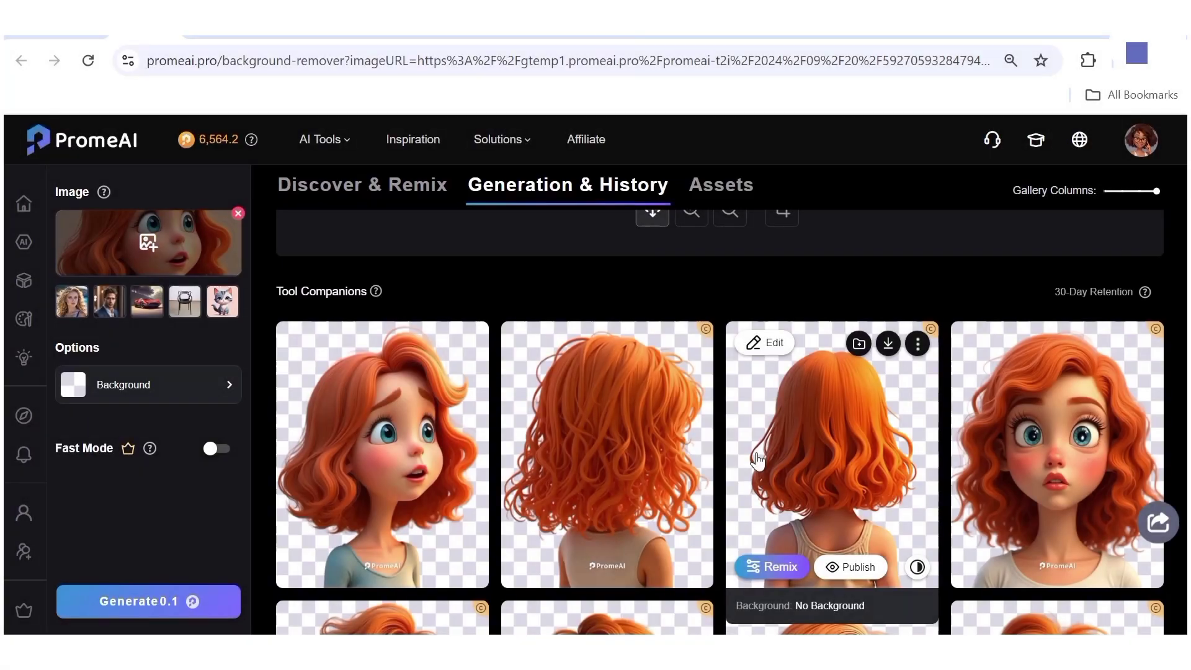
pyautogui.scroll(-3, 758, 459)
pyautogui.scroll(-8, 757, 460)
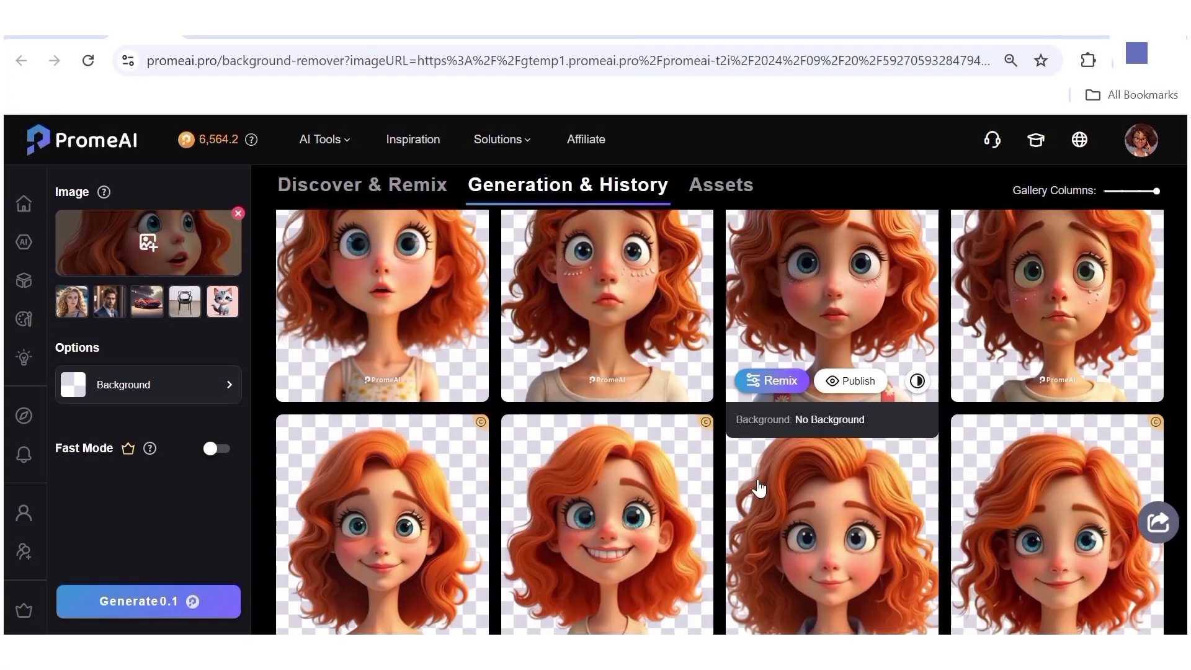
pyautogui.scroll(6, 758, 487)
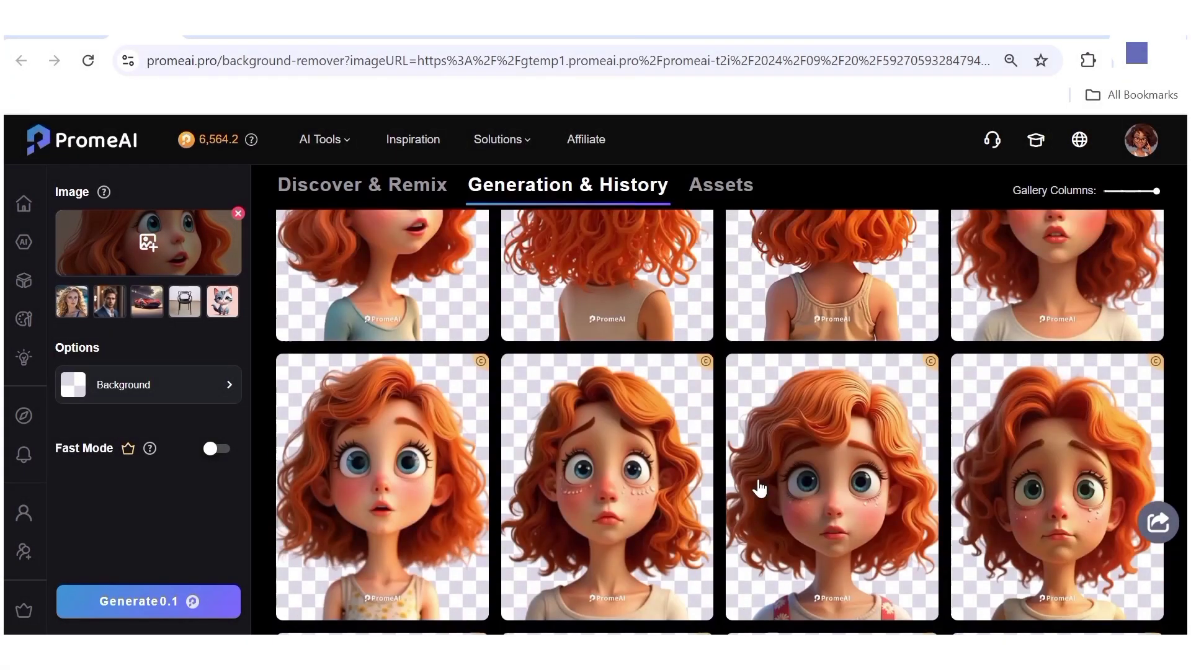
pyautogui.scroll(-5, 758, 487)
pyautogui.click(988, 390)
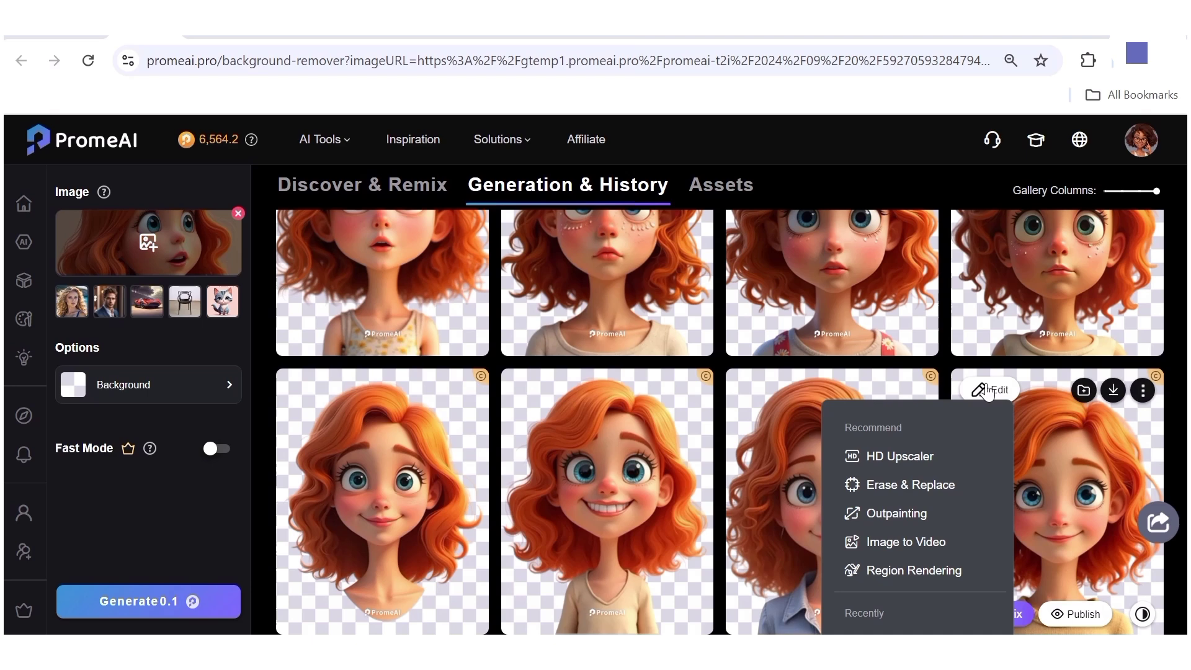
pyautogui.click(895, 513)
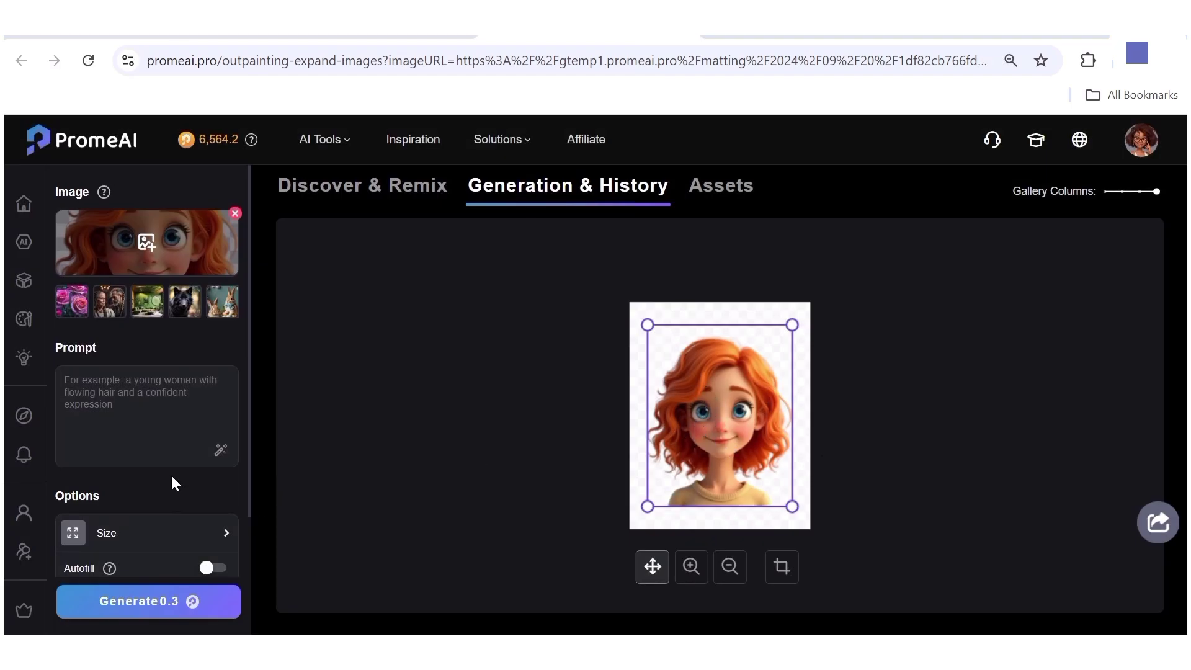
# Set the outpainting canvas size to the 9:16 ratio, 1094 x 1945.
pyautogui.scroll(-3, 172, 482)
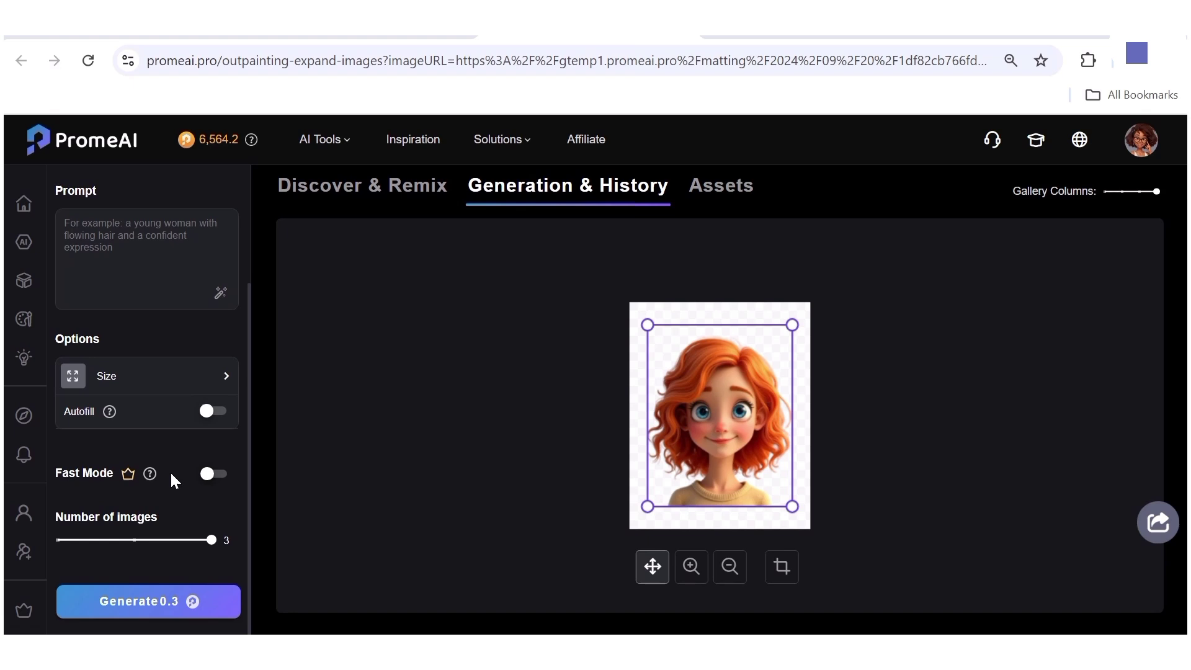
pyautogui.click(141, 378)
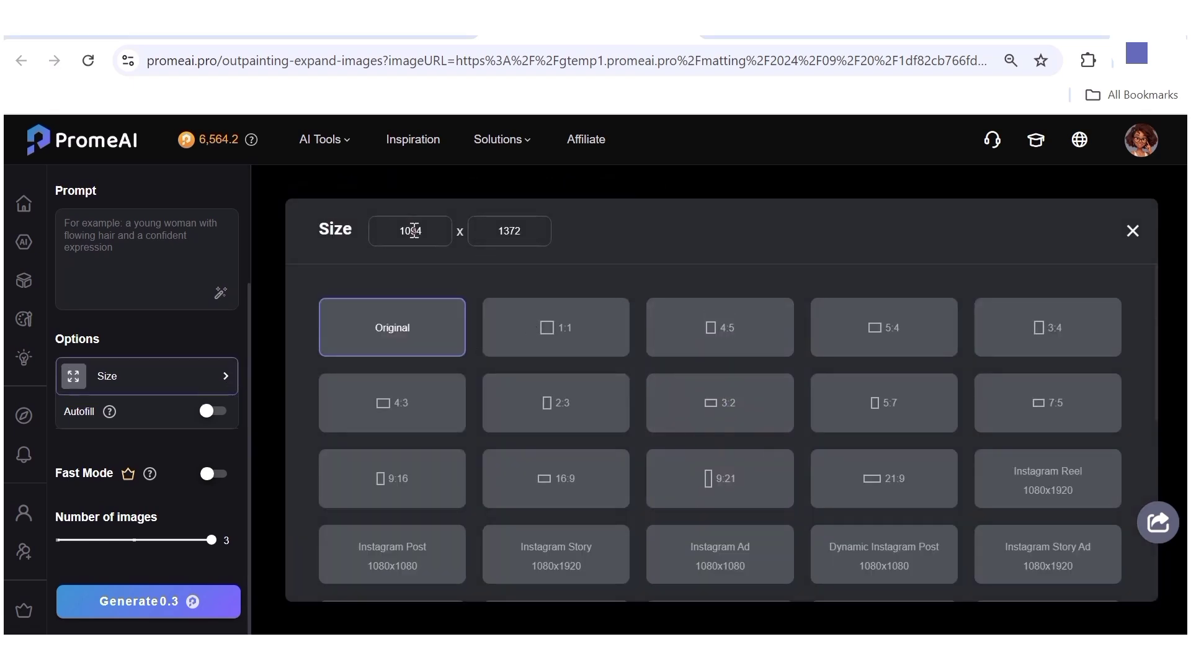
pyautogui.click(541, 233)
pyautogui.click(403, 236)
pyautogui.click(496, 236)
pyautogui.scroll(-5, 649, 471)
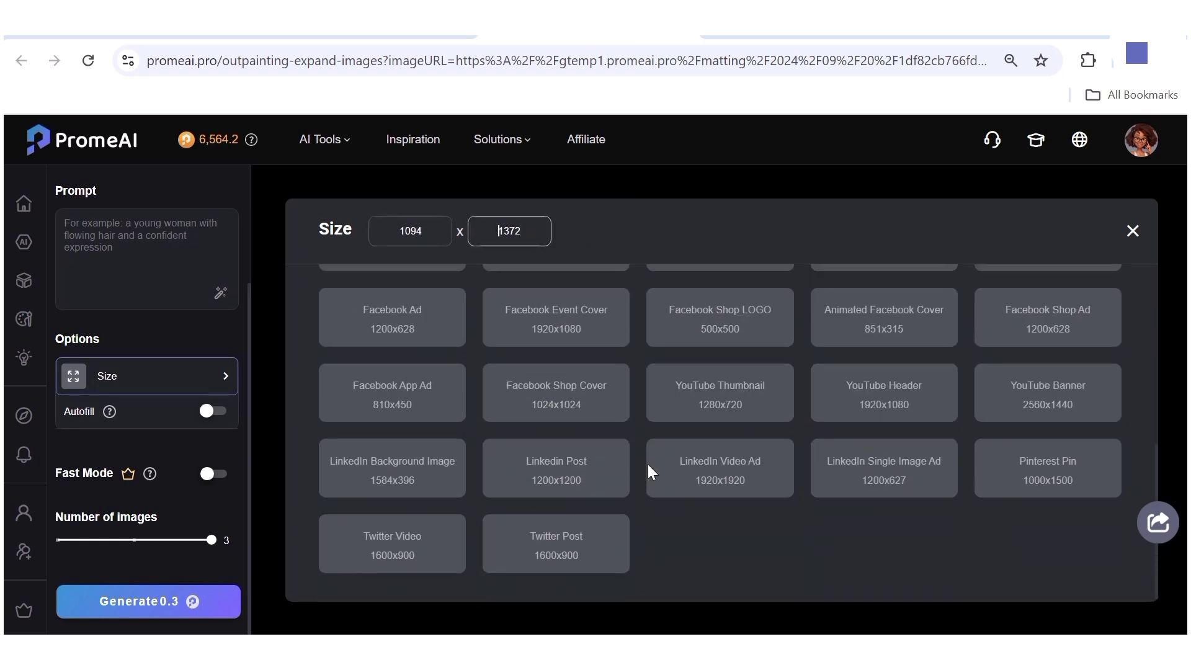
pyautogui.scroll(5, 649, 471)
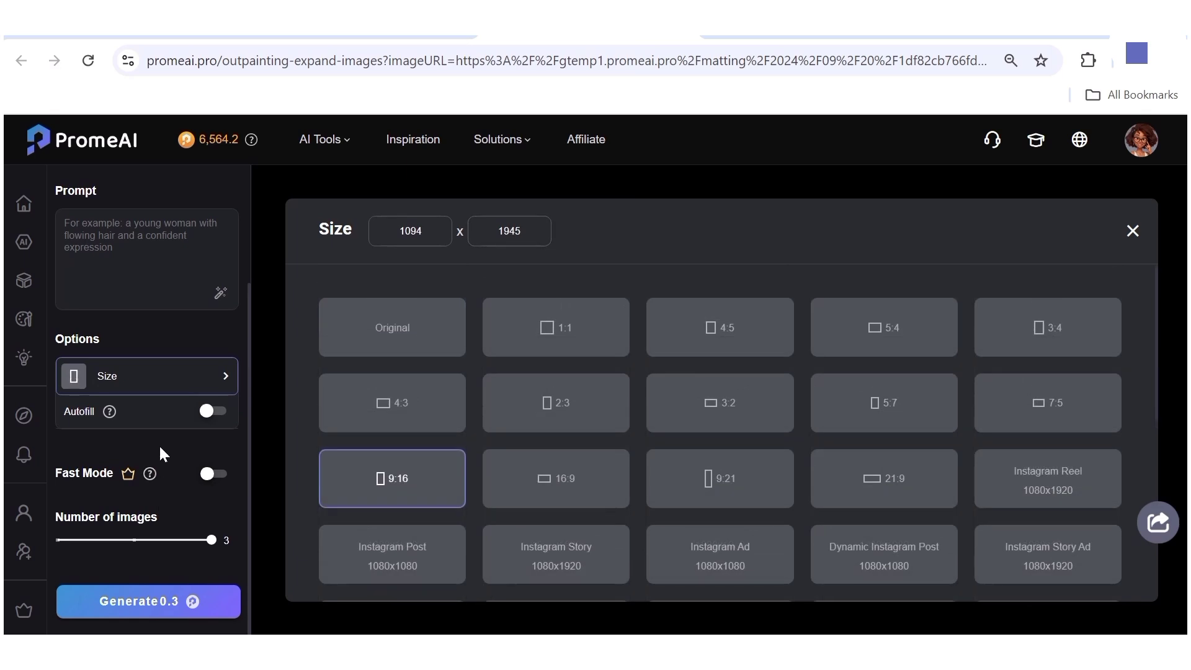
pyautogui.click(158, 444)
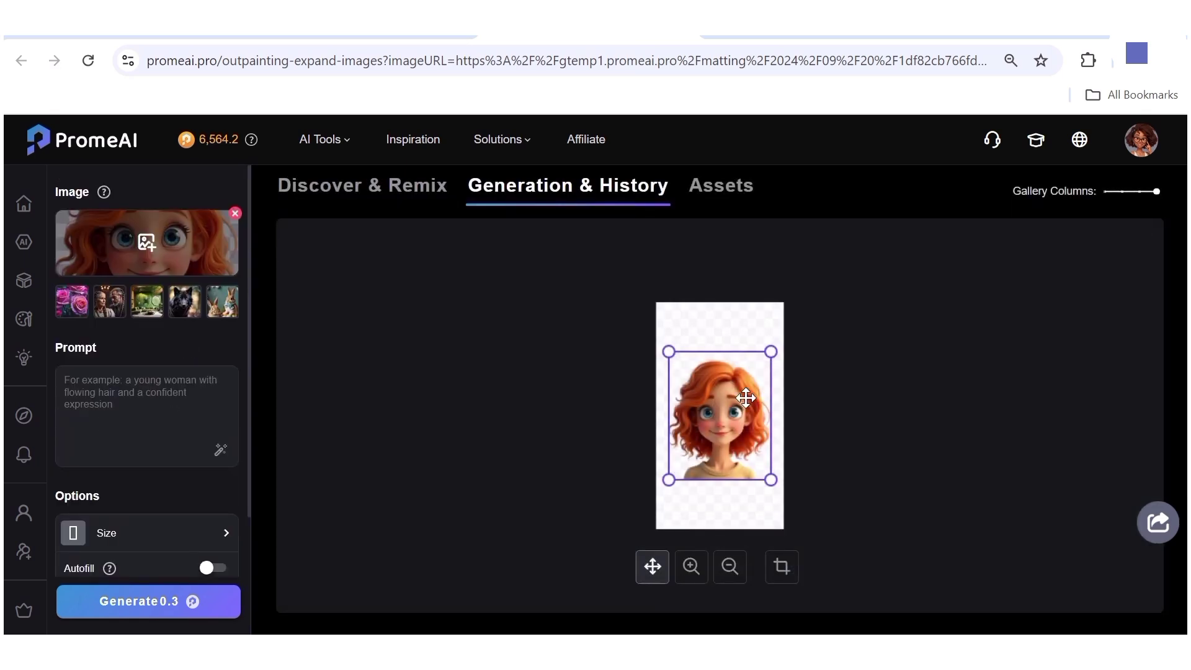
# Crop the girl's cutout just below the chin and hair so that the sweater and shoulders are removed.
pyautogui.click(789, 574)
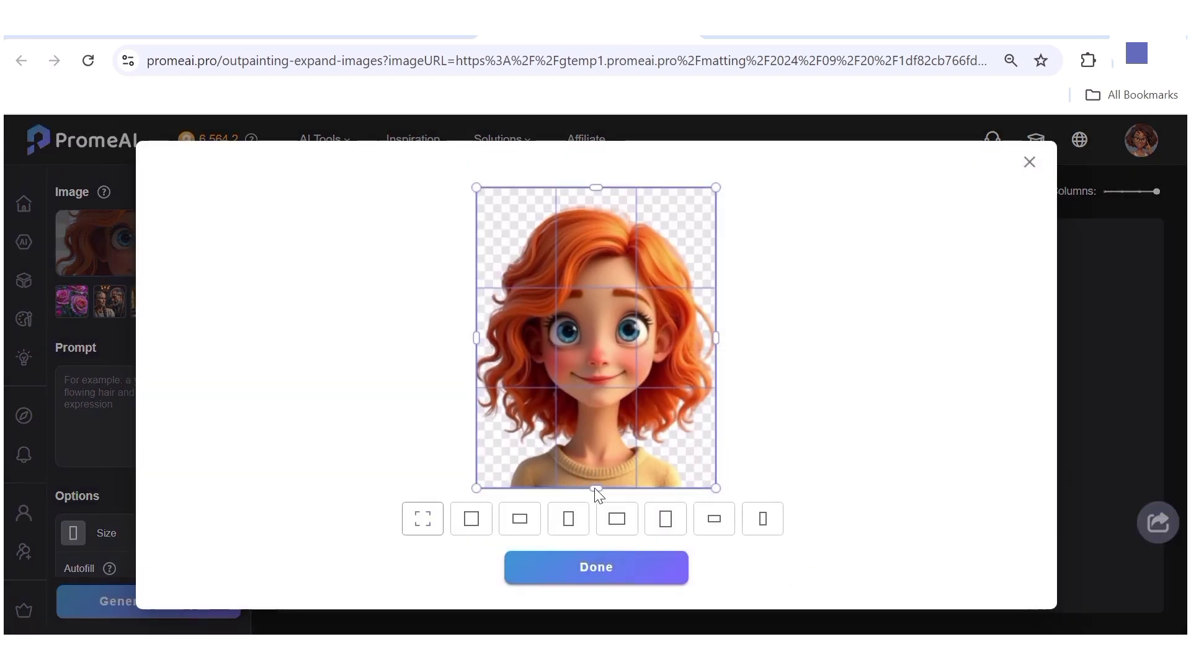
pyautogui.moveTo(595, 488); pyautogui.dragTo(593, 438)
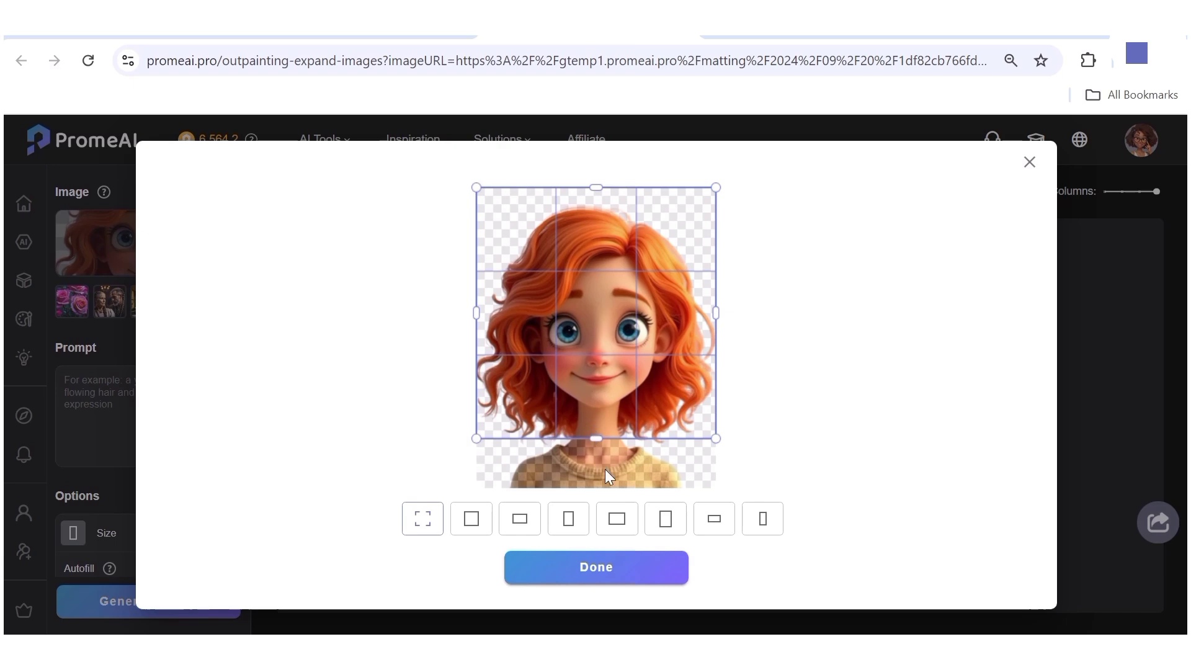
pyautogui.click(648, 571)
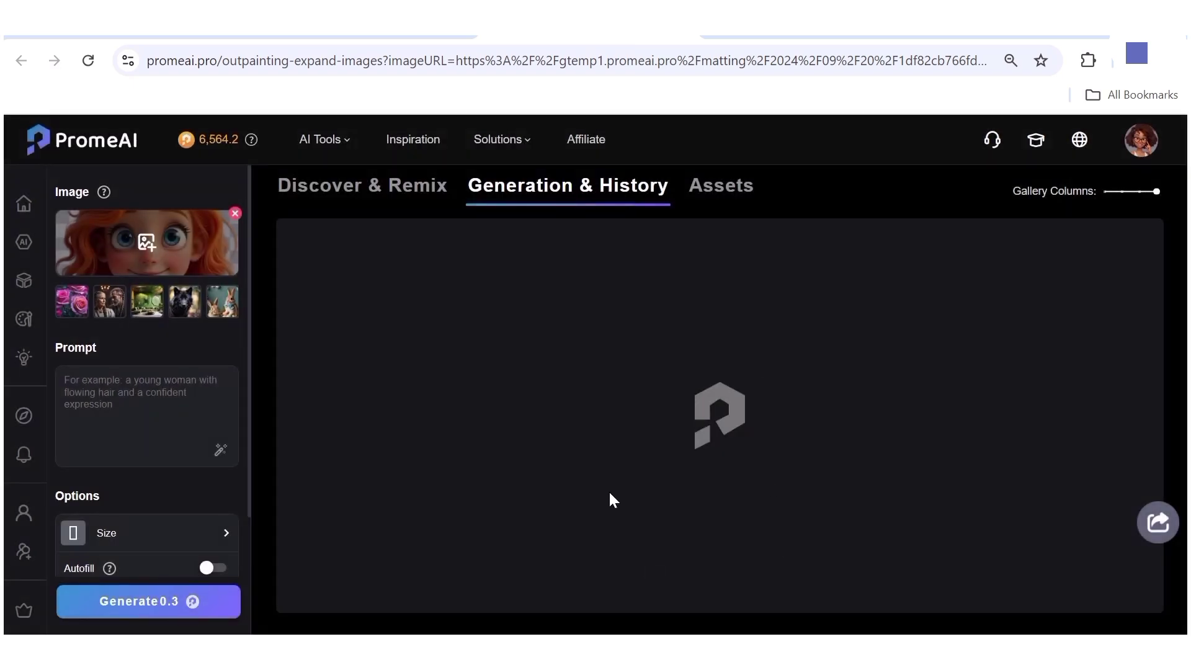
# Shrink the cropped head to about half the canvas width and centre it near the top of the canvas.
pyautogui.moveTo(761, 454); pyautogui.dragTo(718, 353)
pyautogui.moveTo(716, 343); pyautogui.dragTo(718, 340)
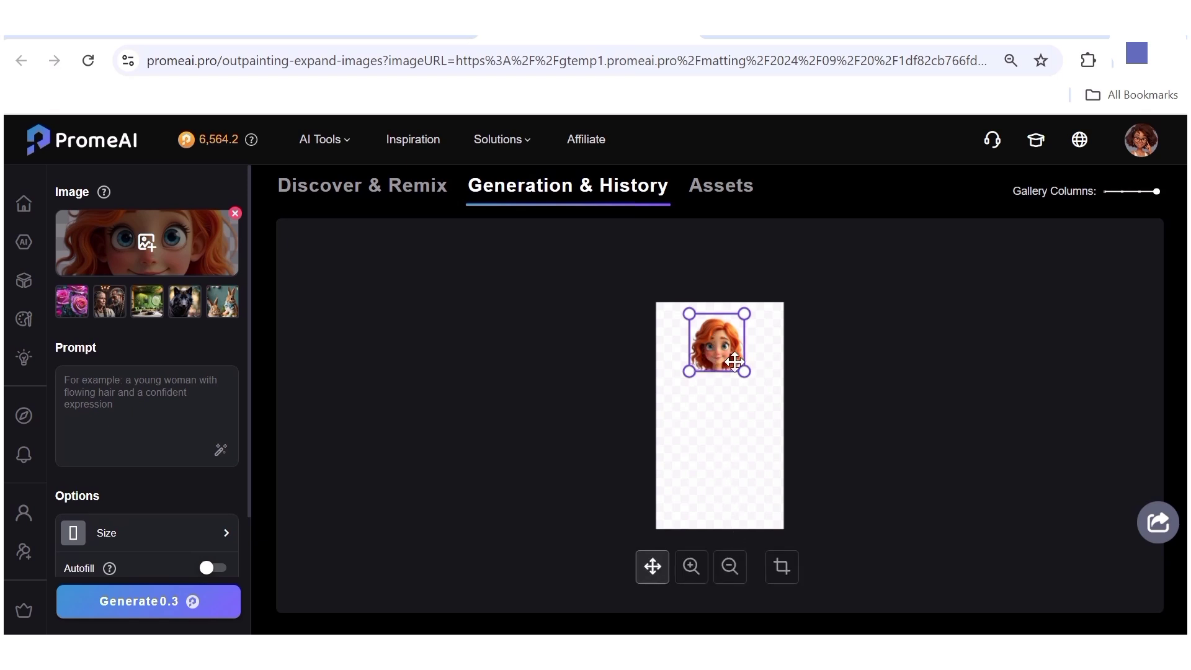
pyautogui.moveTo(744, 372)
pyautogui.mouseDown()
pyautogui.moveTo(763, 397)
pyautogui.moveTo(731, 359)
pyautogui.mouseUp()
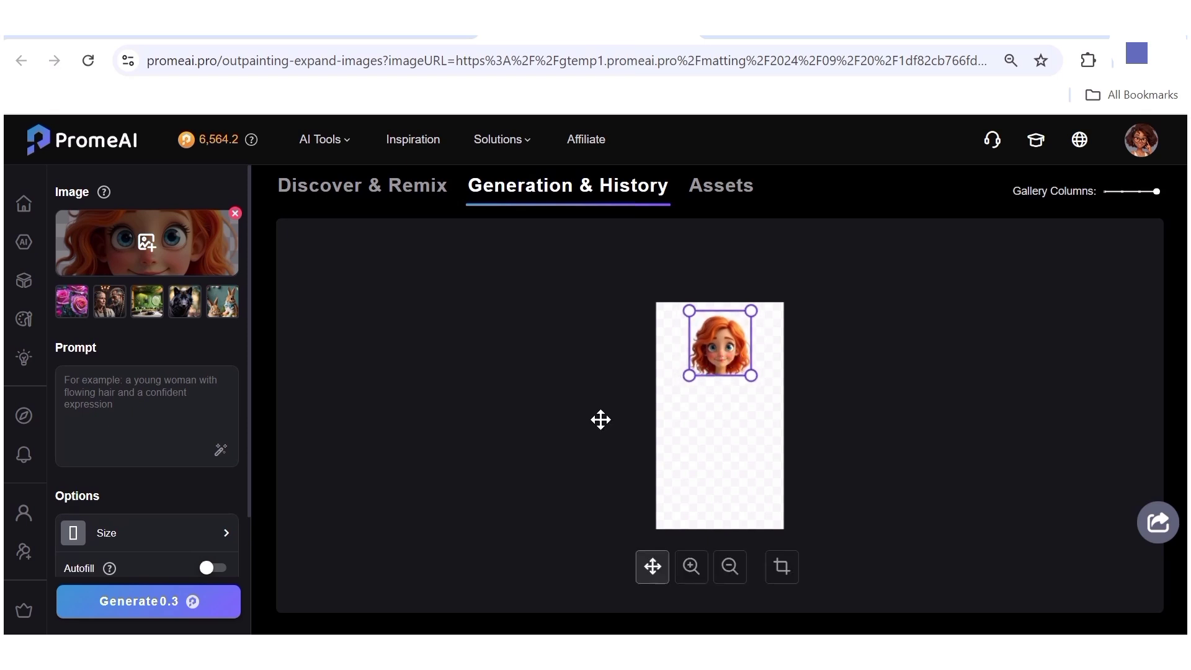
# Enter a prompt for a 3D Pixar style 12 year old girl in plain black t-shirt, white jeans, black canvas shoes walking down a suburban street.
pyautogui.click(148, 395)
pyautogui.write('3')
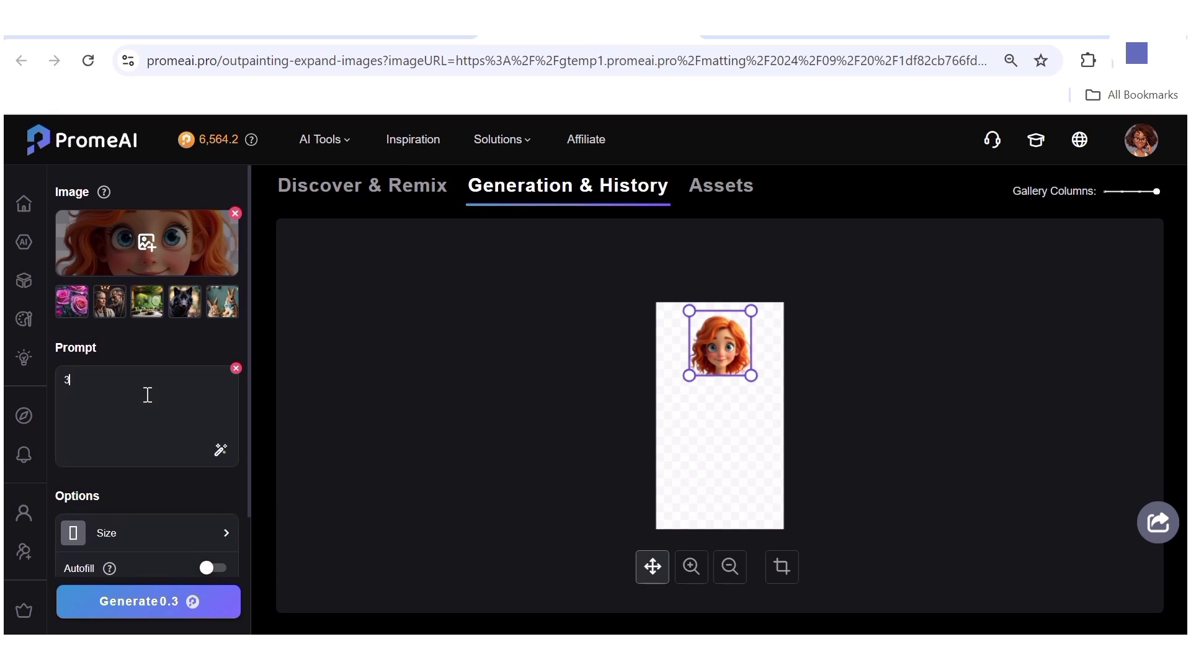
pyautogui.press('BackSpace')
pyautogui.press('BackSpace')
pyautogui.press('BackSpace')
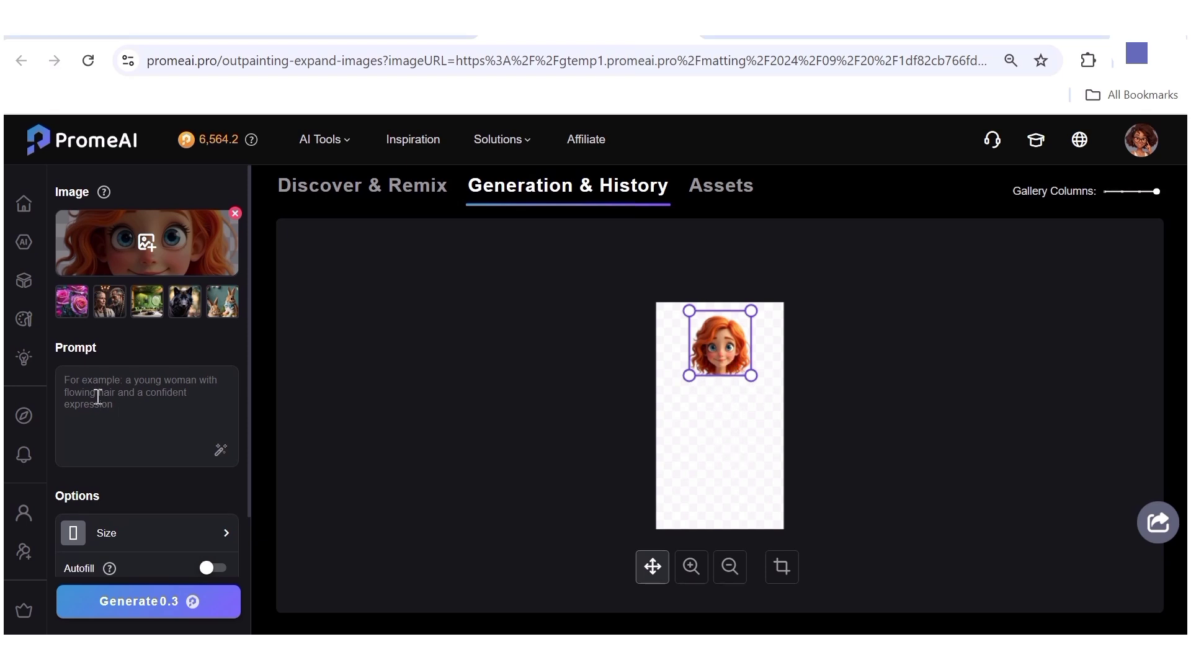
pyautogui.write('3D Pixar style of a 12 year old girl wearing a plain black t-shirt, white jeans trousers and black canvas shoes walking down a street in the suburbs.  Seamlessly out paint the missing part of the body with the top half provided')
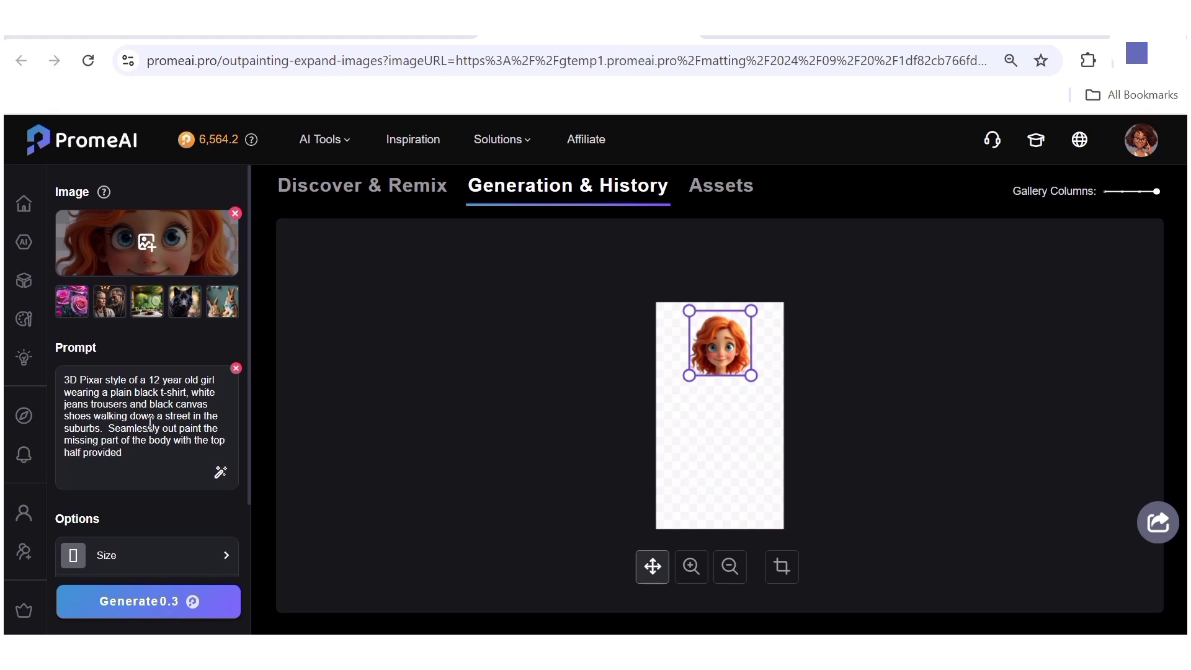
# Set the number of images to 3 and generate the outpainted full-body pictures of the girl.
pyautogui.scroll(-3, 132, 553)
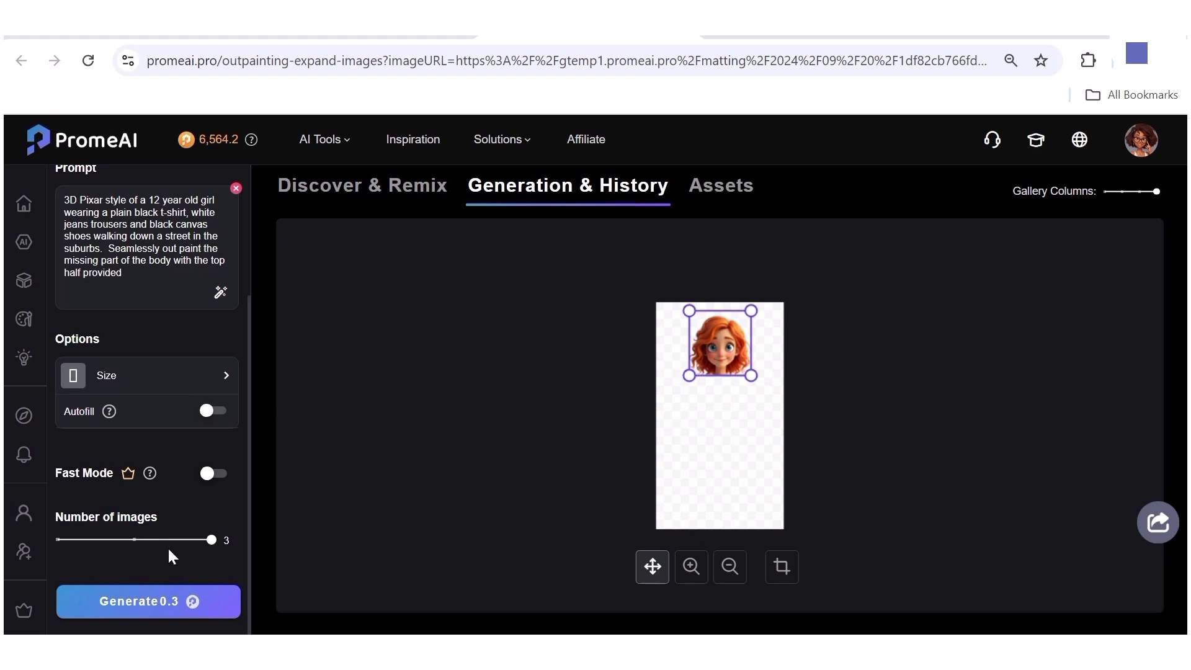
pyautogui.click(58, 539)
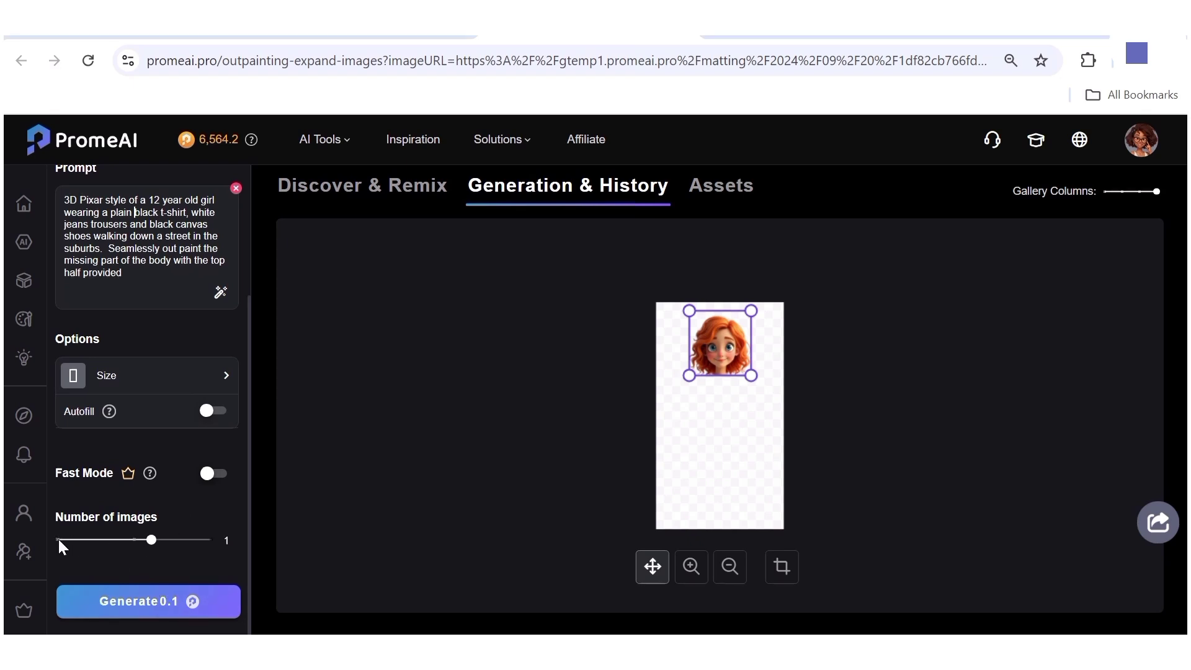
pyautogui.click(210, 540)
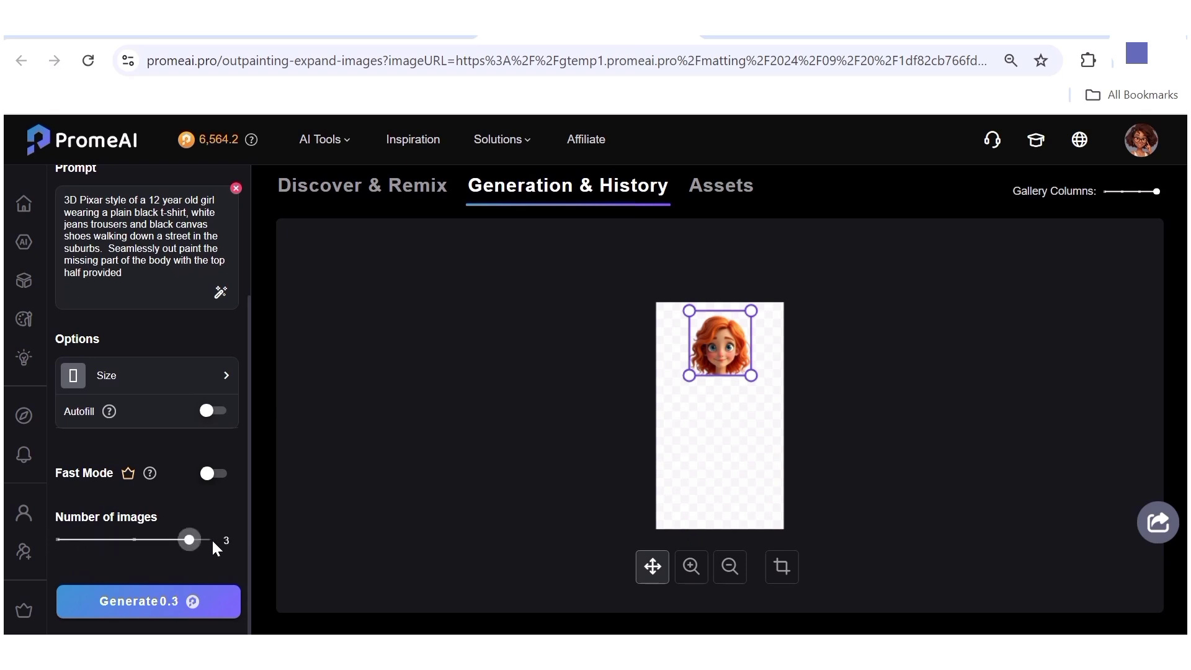
pyautogui.click(130, 603)
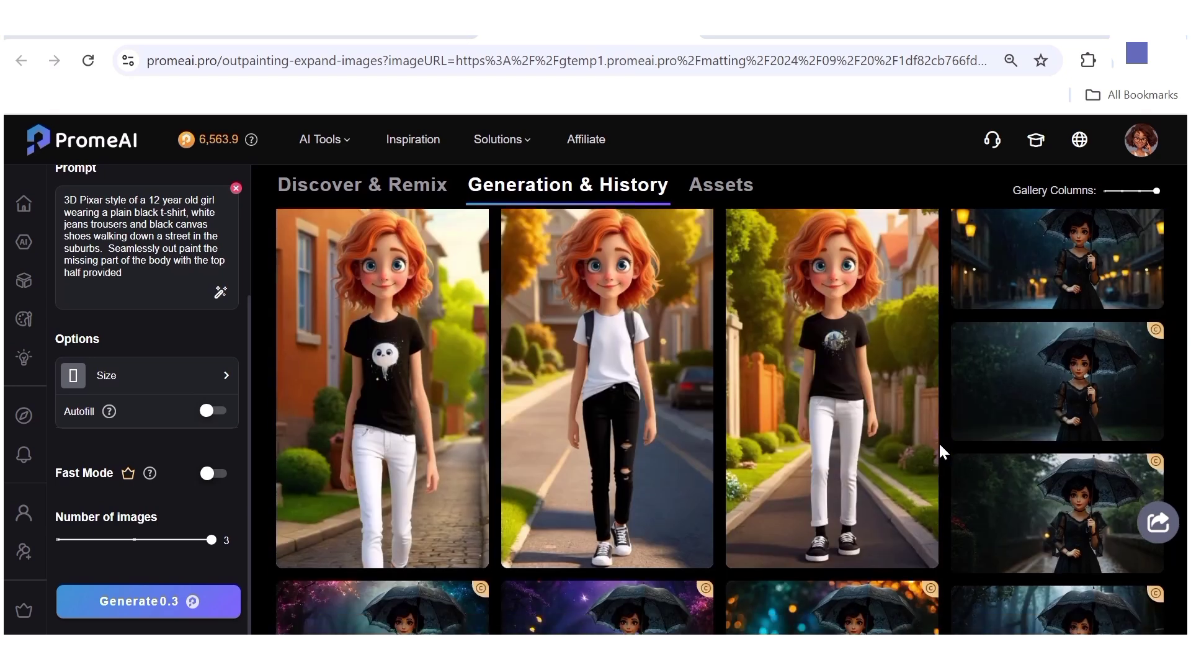
# Replace "plain black t-shirt" with "black polo-neck" in the prompt and generate three new outpainted images.
pyautogui.moveTo(827, 422)
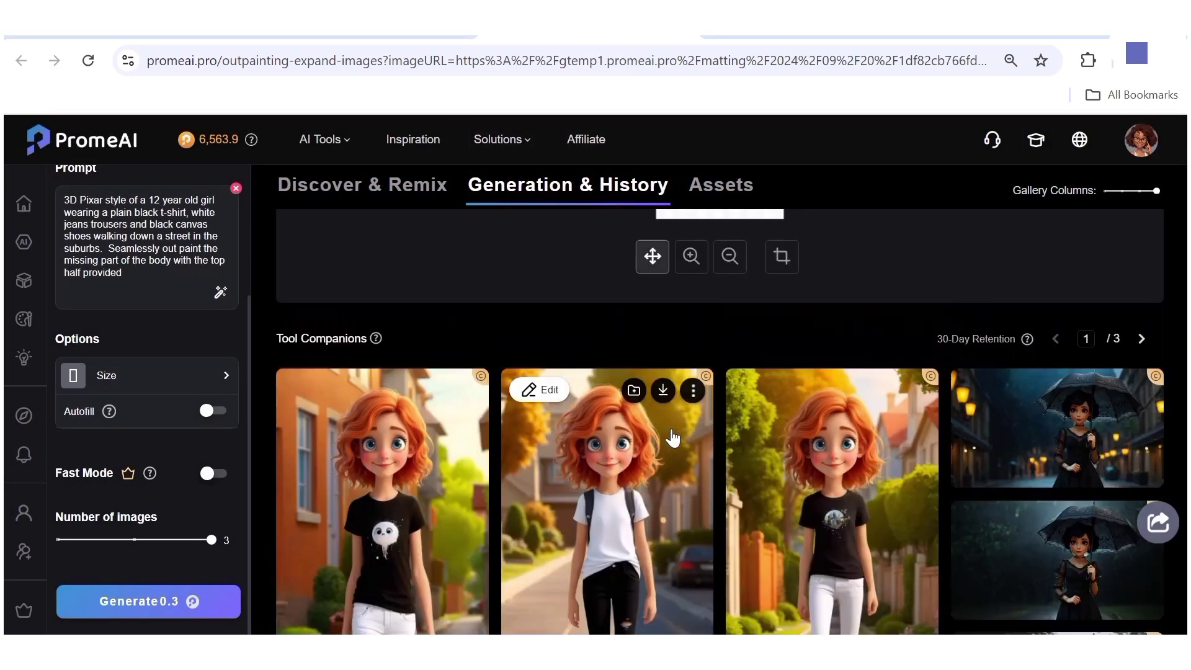
pyautogui.scroll(3, 675, 434)
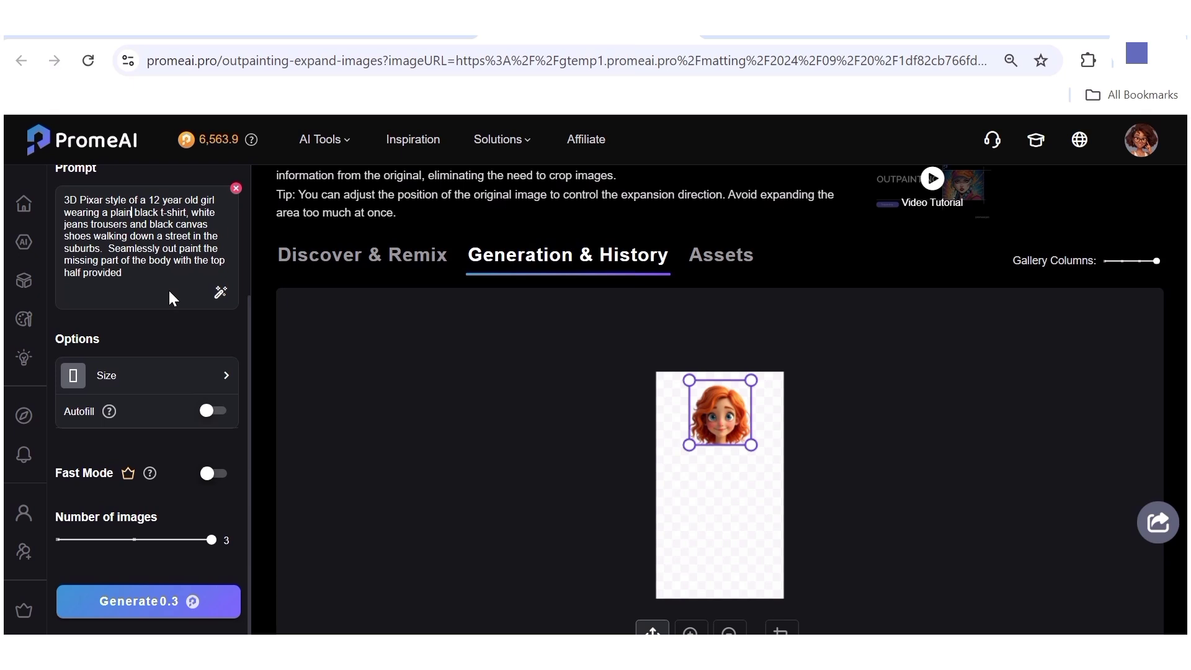
pyautogui.press('BackSpace')
pyautogui.press('BackSpace')
pyautogui.press('BackSpace')
pyautogui.press('BackSpace')
pyautogui.press('BackSpace')
pyautogui.press('BackSpace')
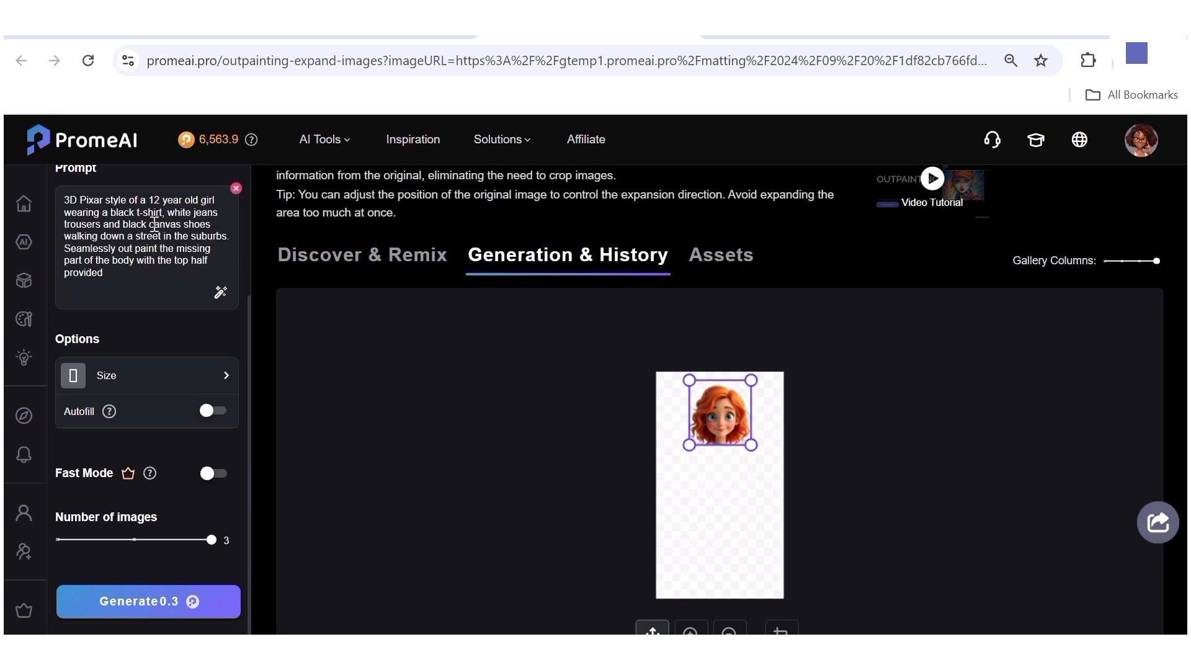
pyautogui.click(106, 601)
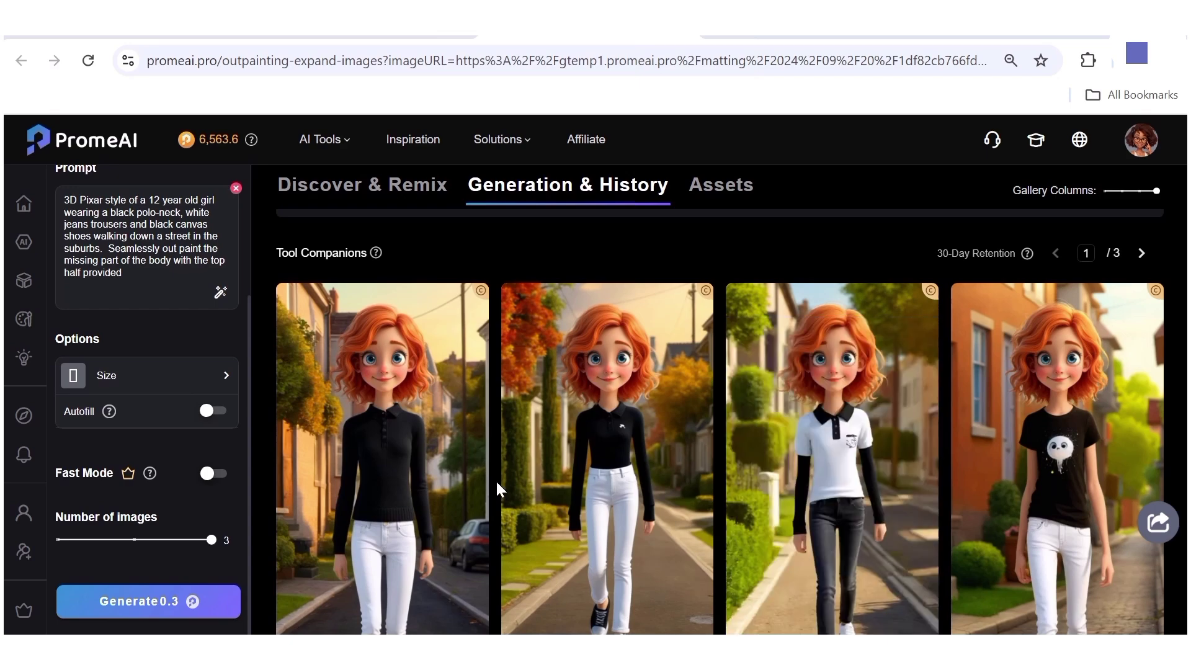
# Return to the Background Remover history and open the smiling, bare-necked cutout without visible clothing in Outpainting.
pyautogui.scroll(-3, 563, 441)
pyautogui.scroll(2, 595, 471)
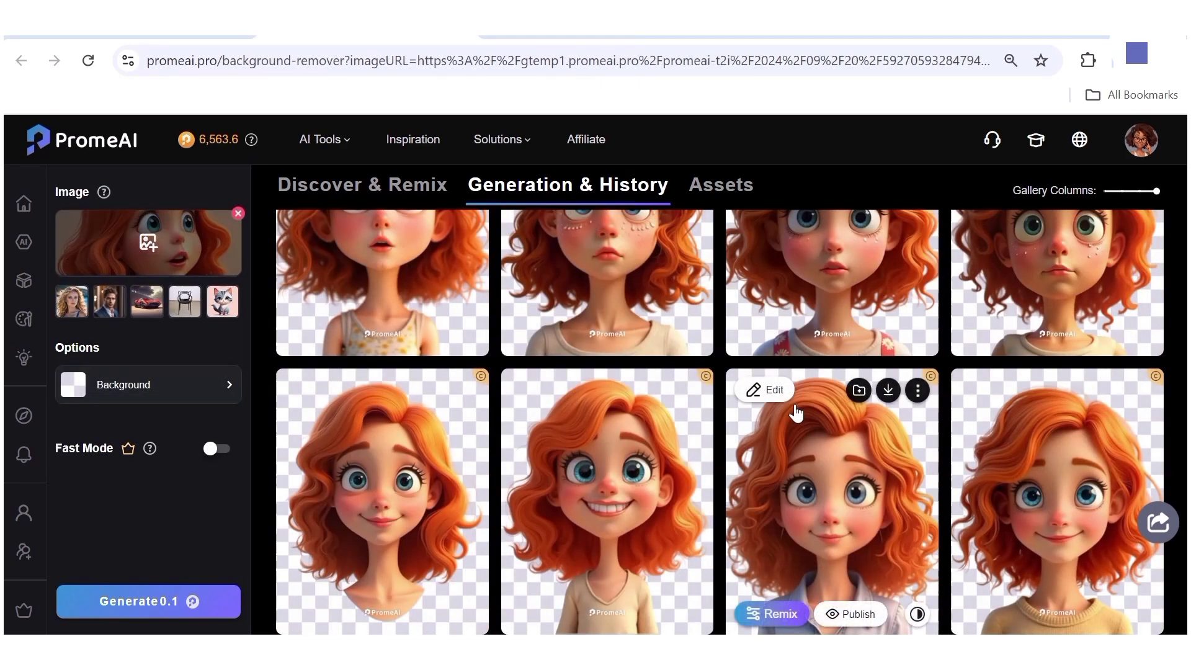
pyautogui.scroll(-2, 528, 406)
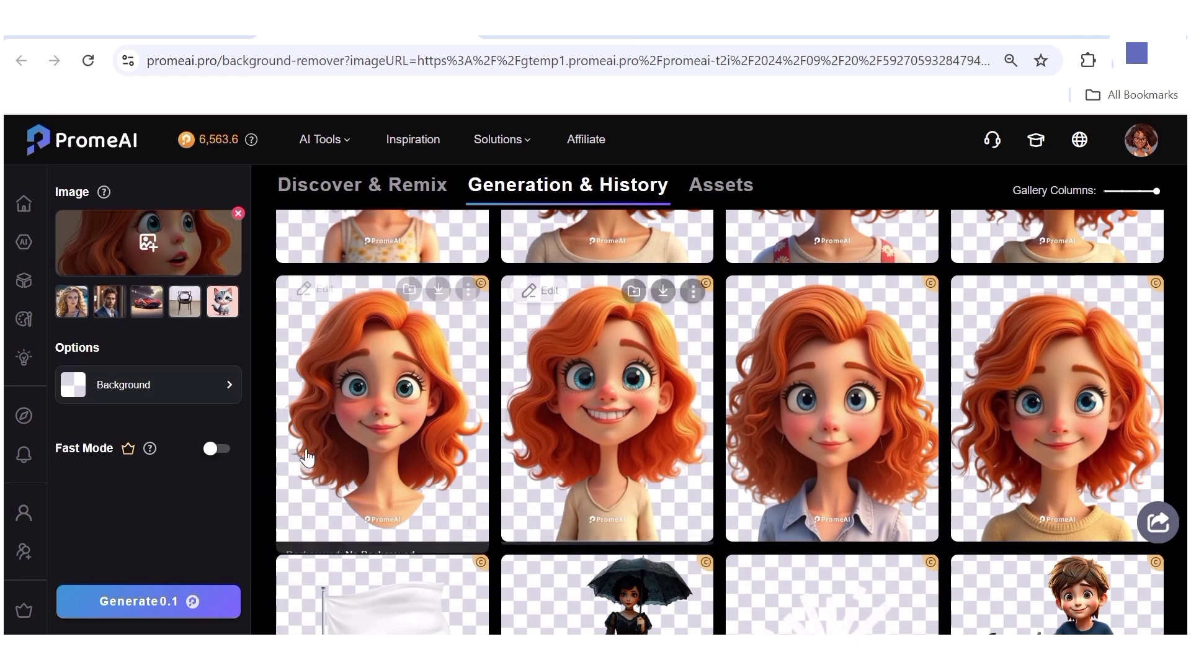
pyautogui.click(410, 298)
pyautogui.moveTo(325, 301)
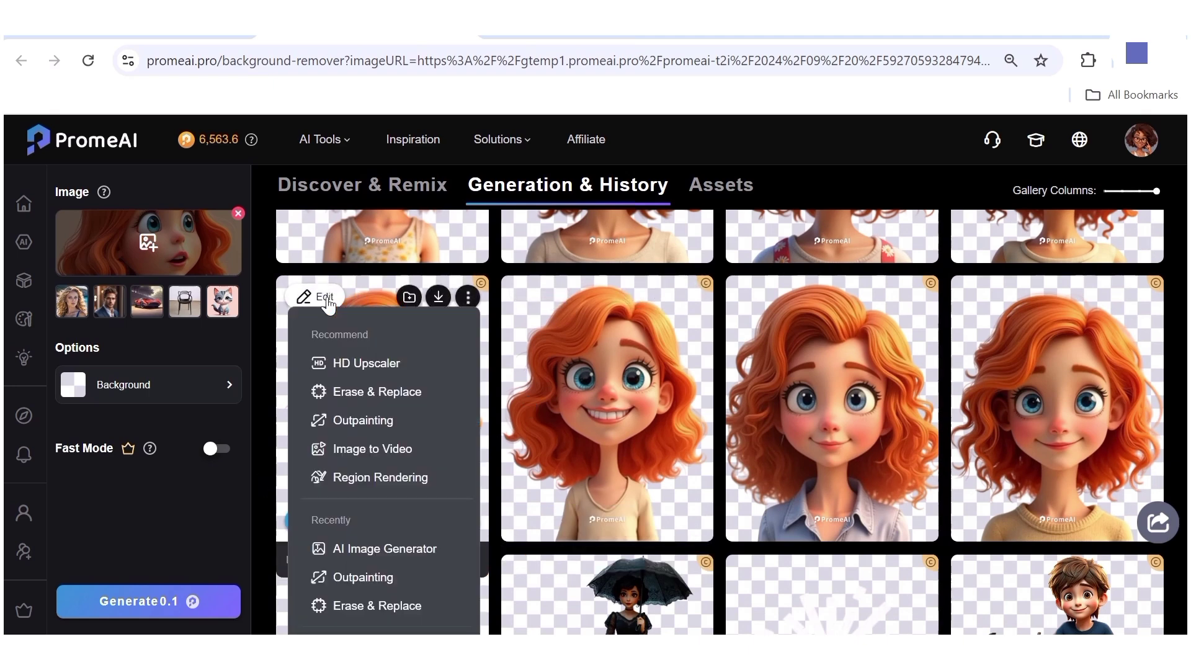
pyautogui.click(356, 422)
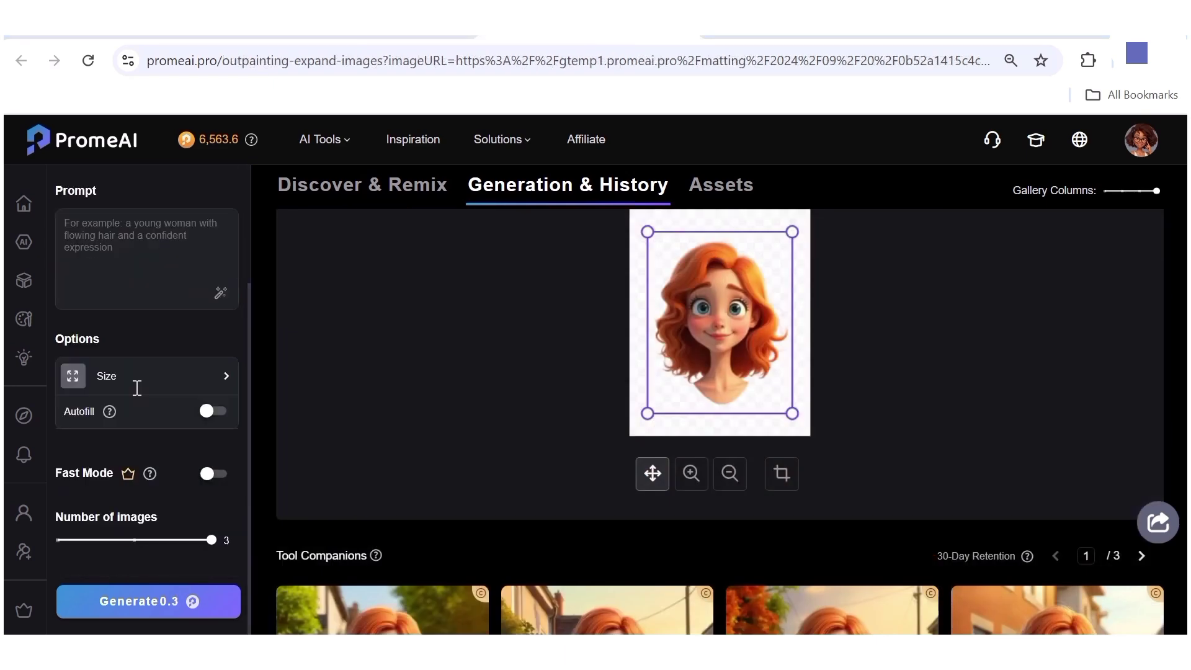
# Choose a portrait canvas ratio and crop the smiling girl's cutout to remove the area below her neck.
pyautogui.click(138, 380)
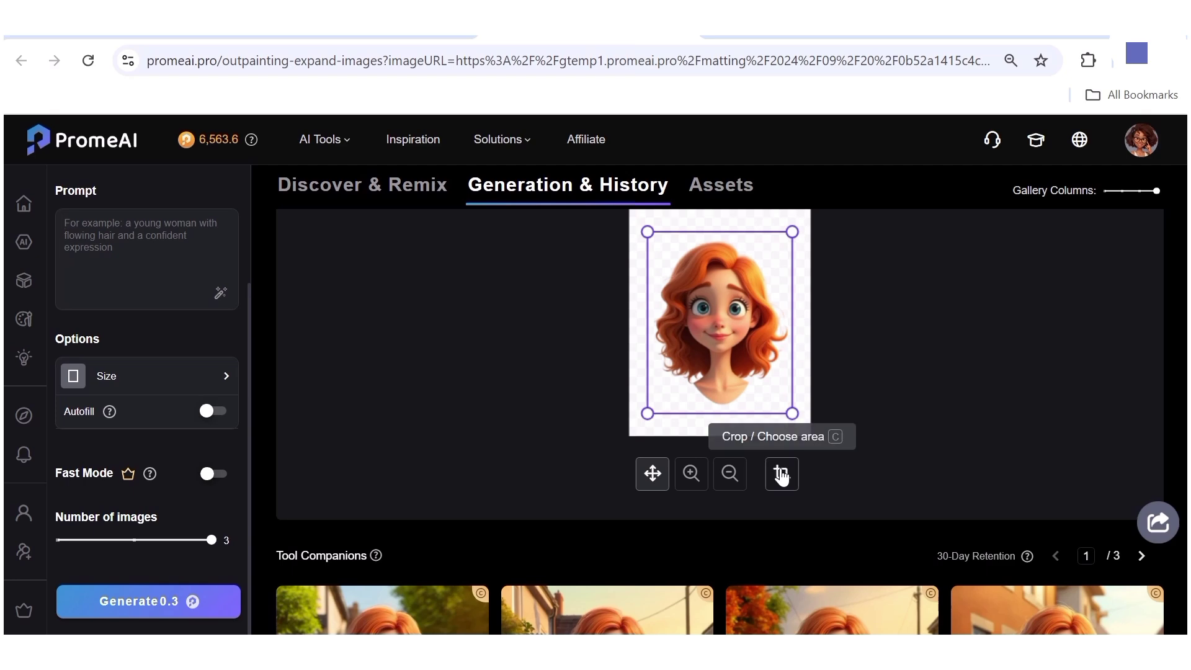
pyautogui.click(781, 474)
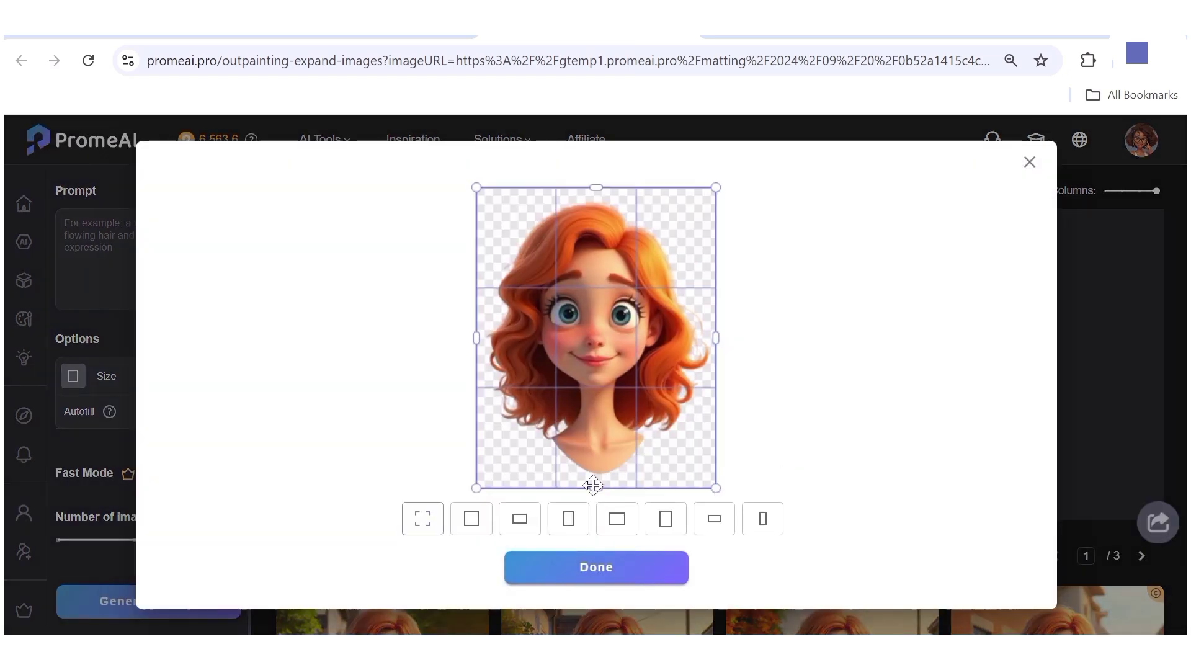
pyautogui.click(633, 562)
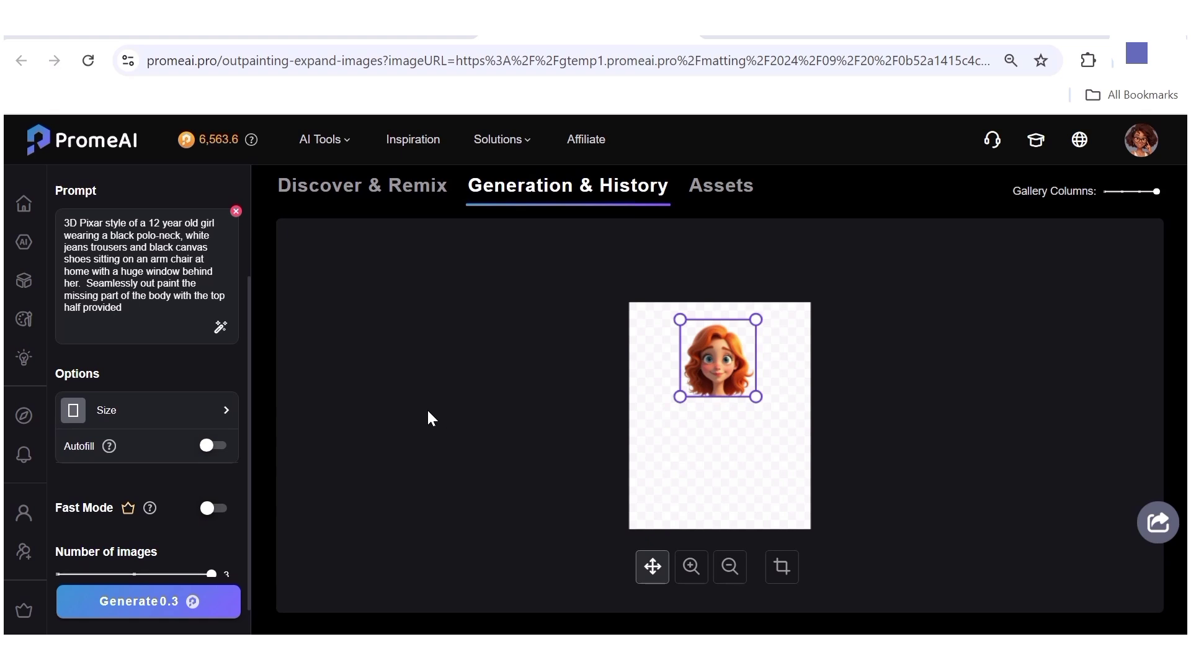
# Generate three outpainted images of the girl in a black polo-neck and white jeans trousers sitting on an arm chair with a huge window behind her.
pyautogui.scroll(-1, 131, 519)
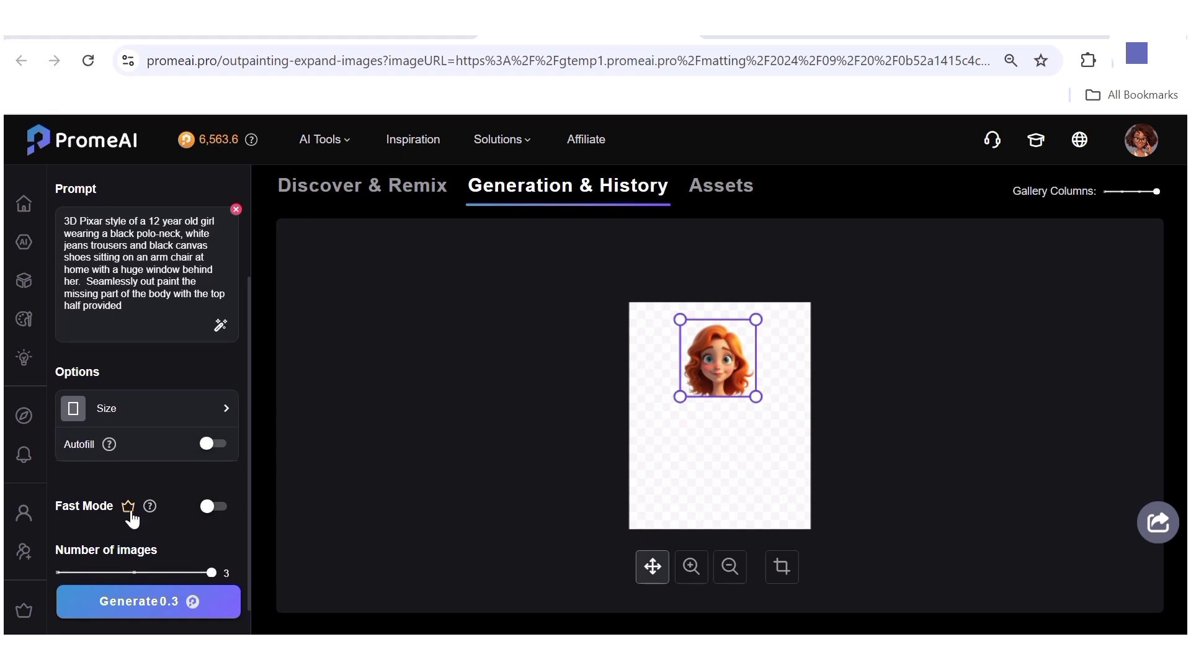
pyautogui.scroll(-1, 131, 519)
pyautogui.click(135, 602)
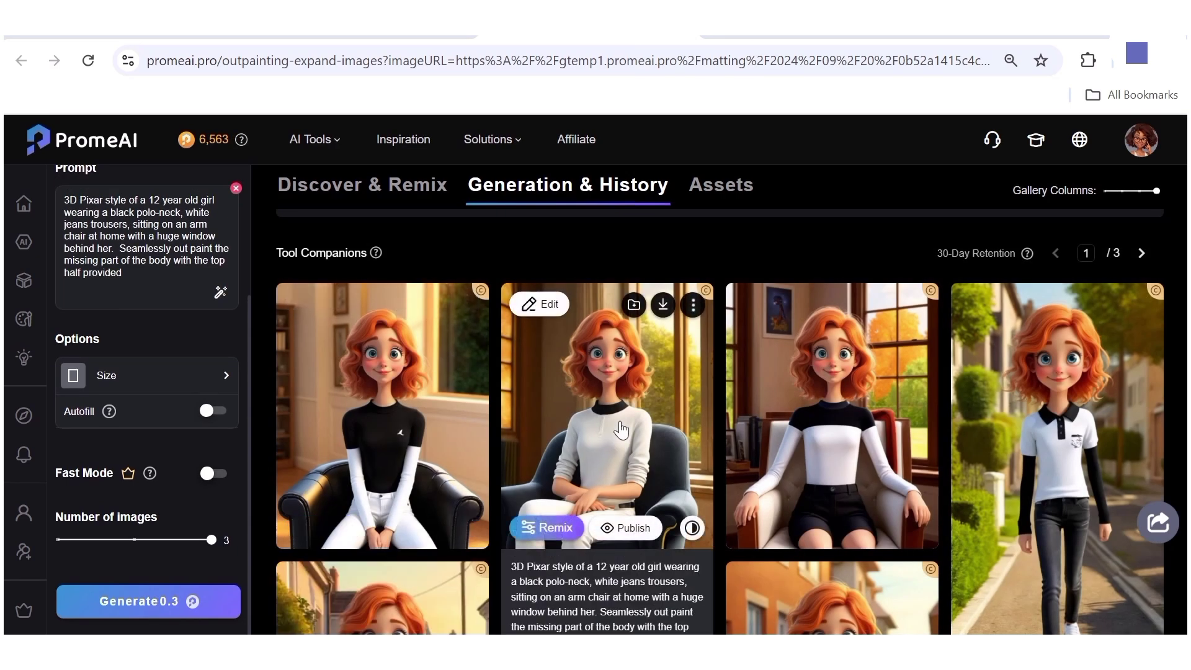
# Compare the generated armchair images of the girl at full size and close the enlarged view.
pyautogui.click(810, 416)
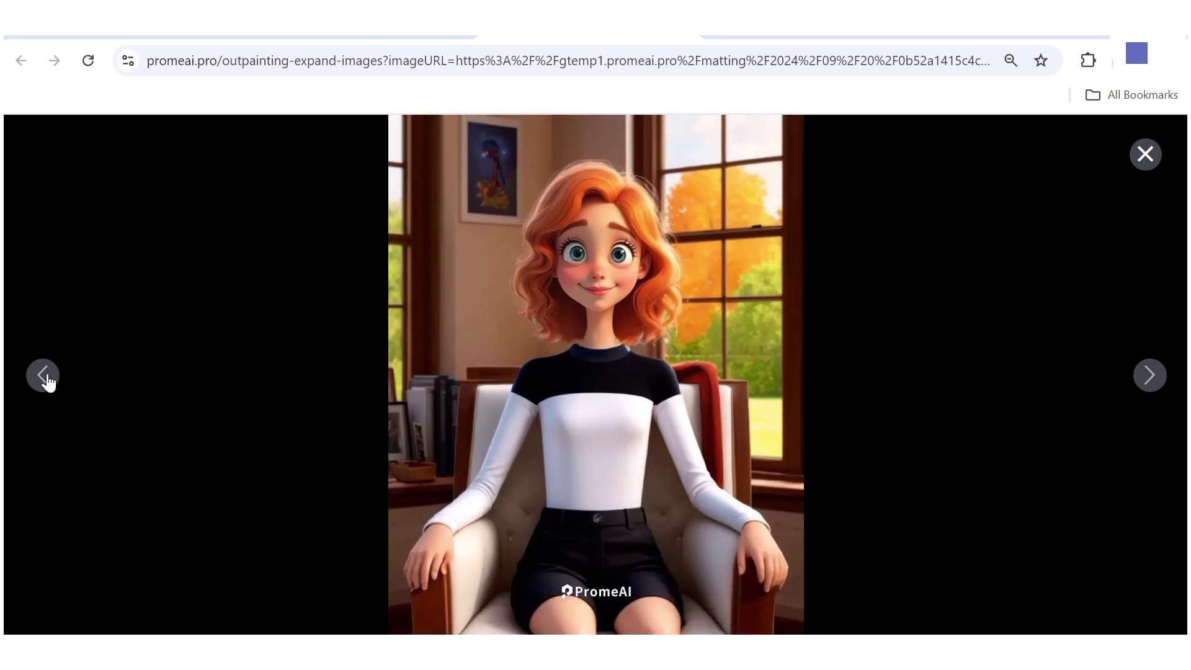
pyautogui.click(1149, 375)
pyautogui.click(1150, 375)
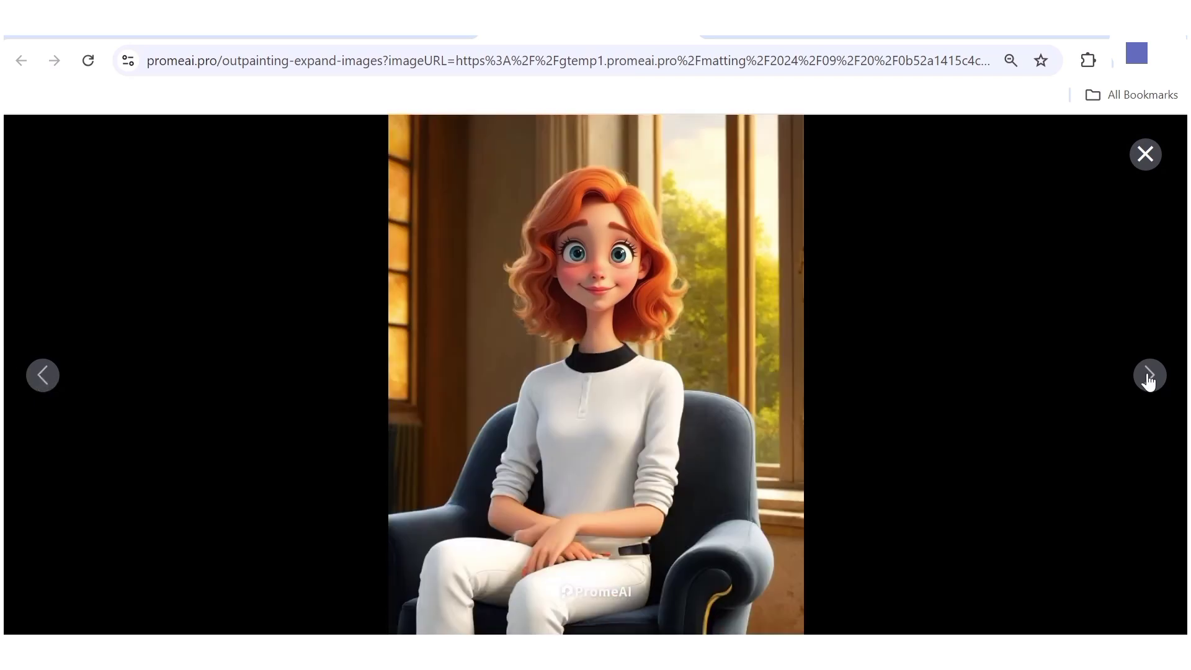
pyautogui.click(1150, 375)
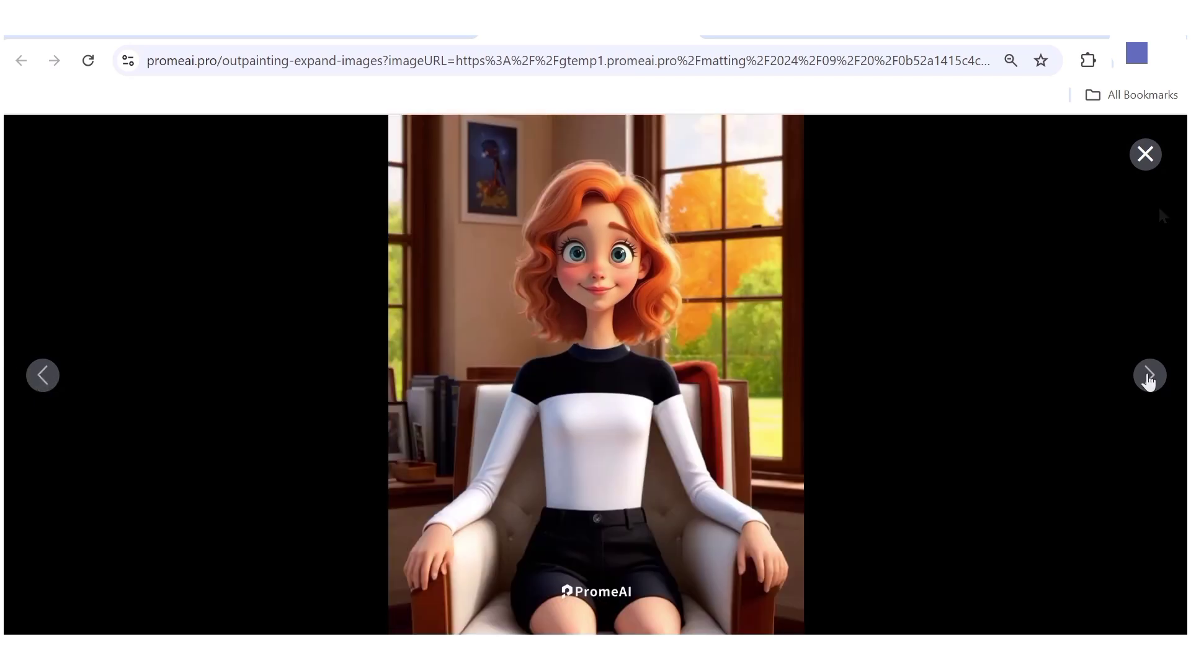
pyautogui.click(1145, 154)
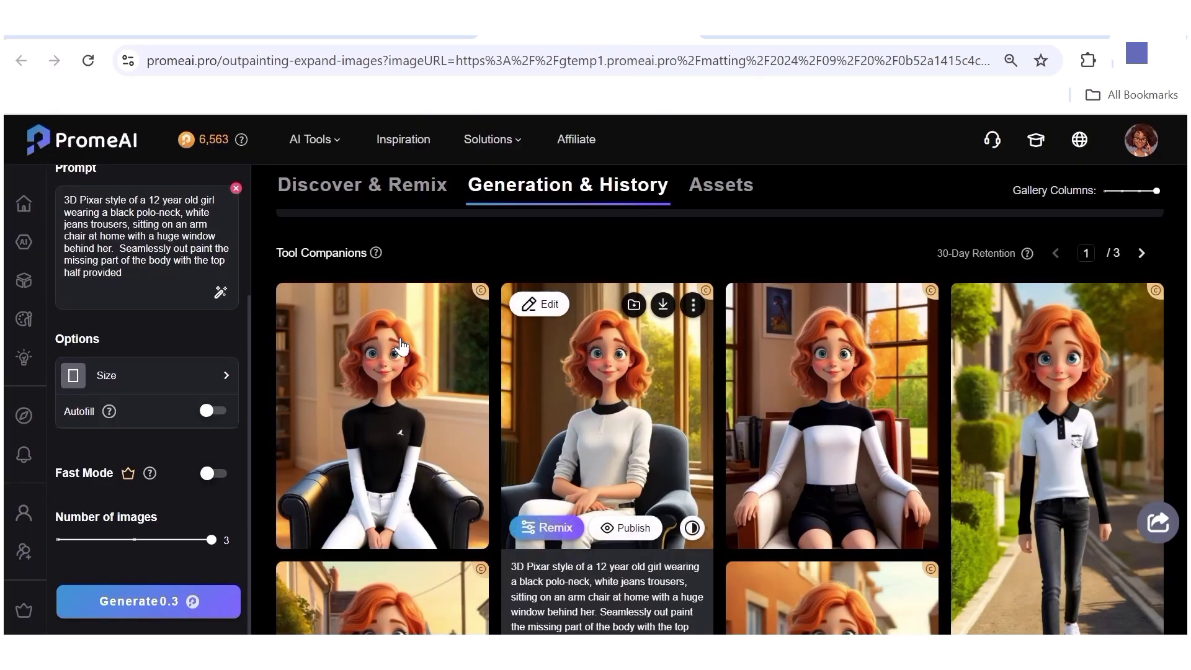
pyautogui.moveTo(358, 362)
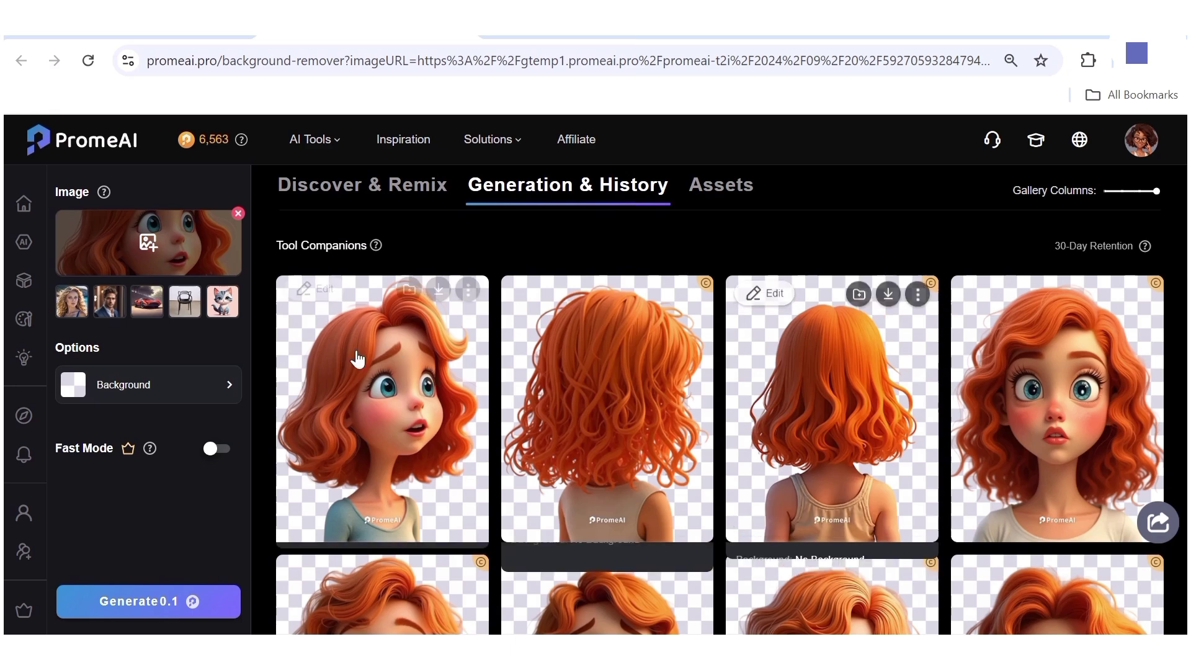
# Open the surprised, sideways-looking girl's cutout in Outpainting and crop away the area below her neck.
pyautogui.moveTo(421, 386)
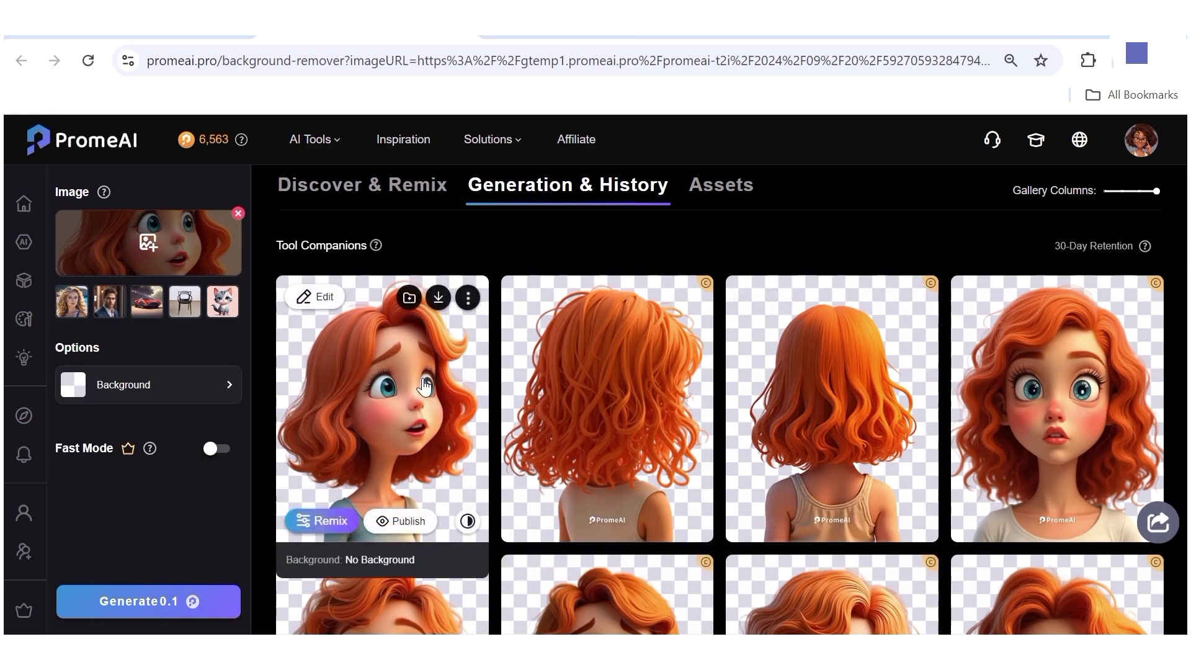
pyautogui.moveTo(315, 297)
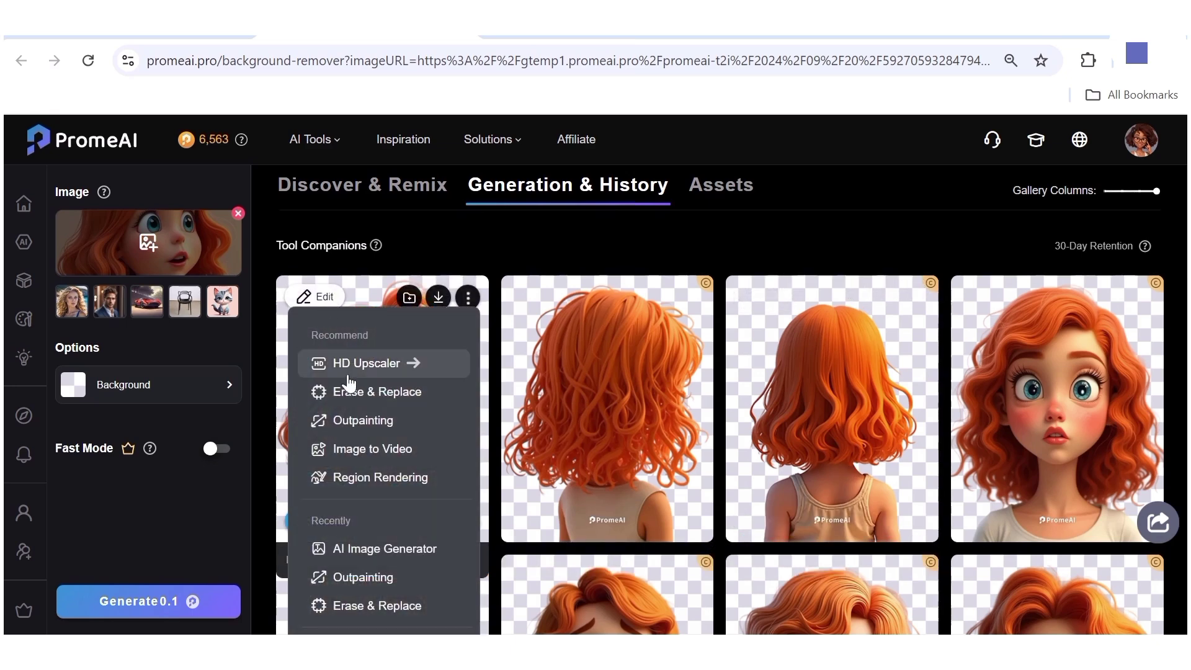
pyautogui.click(358, 421)
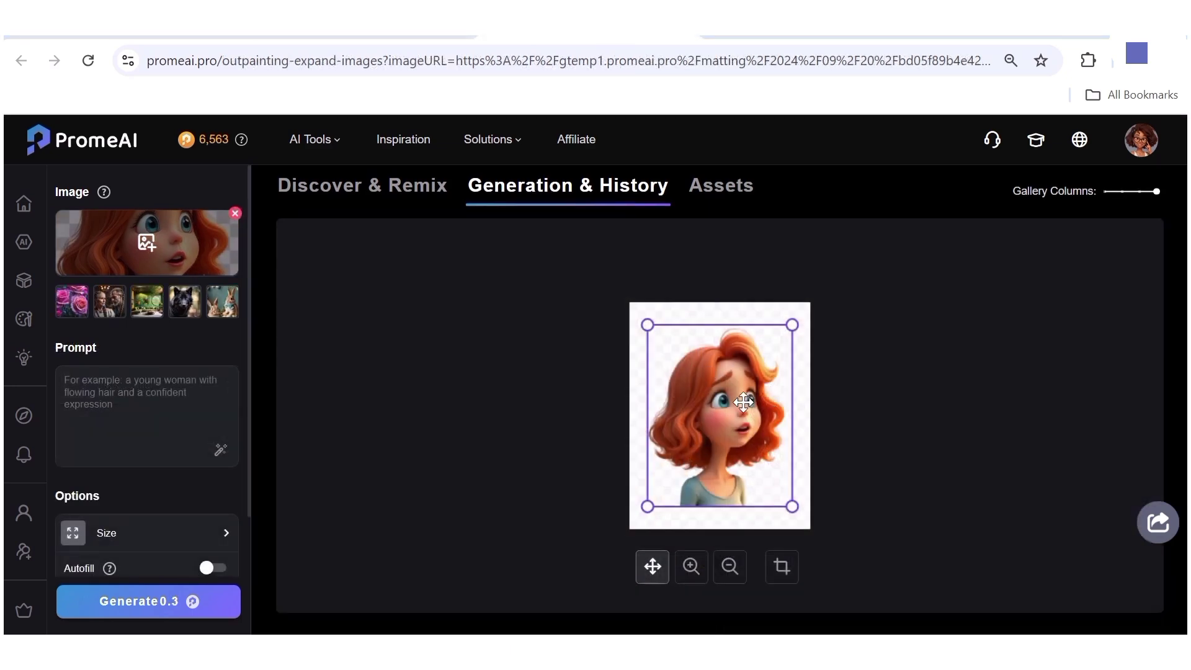
pyautogui.click(783, 567)
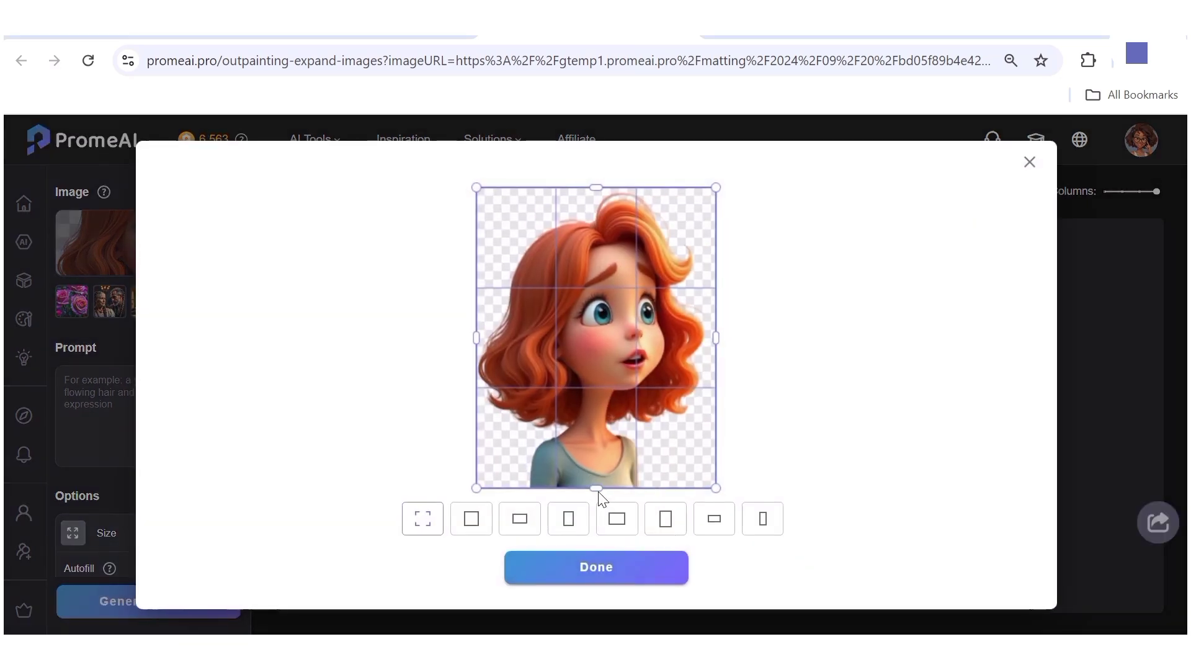
pyautogui.moveTo(597, 480); pyautogui.dragTo(595, 431)
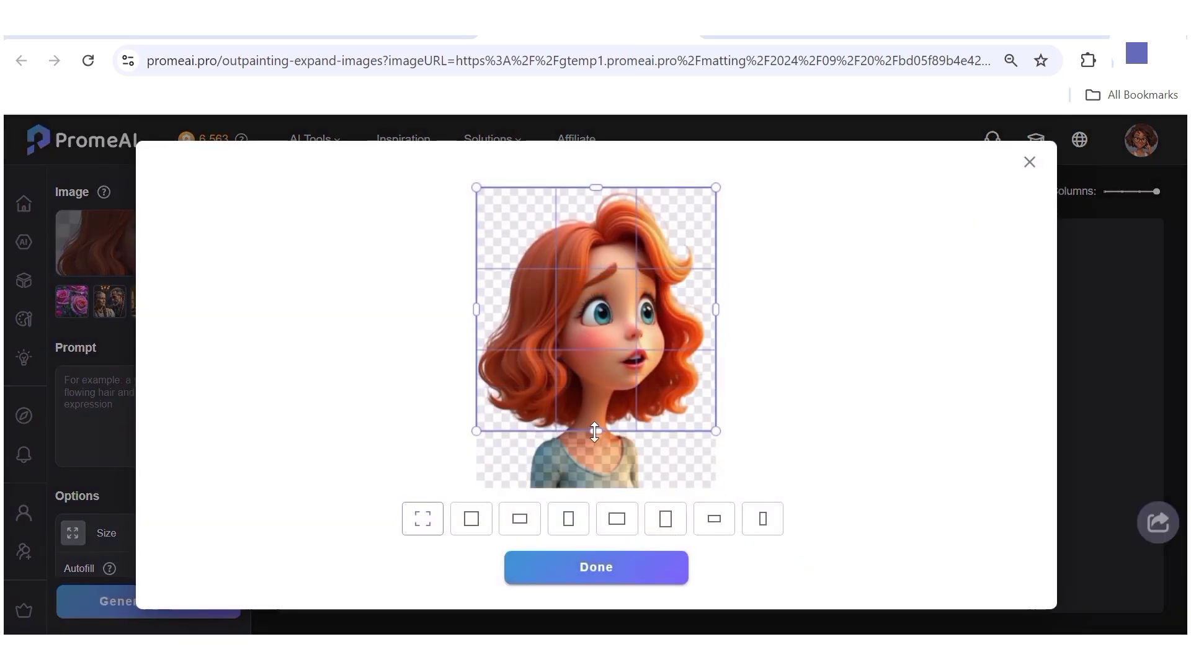
pyautogui.click(616, 567)
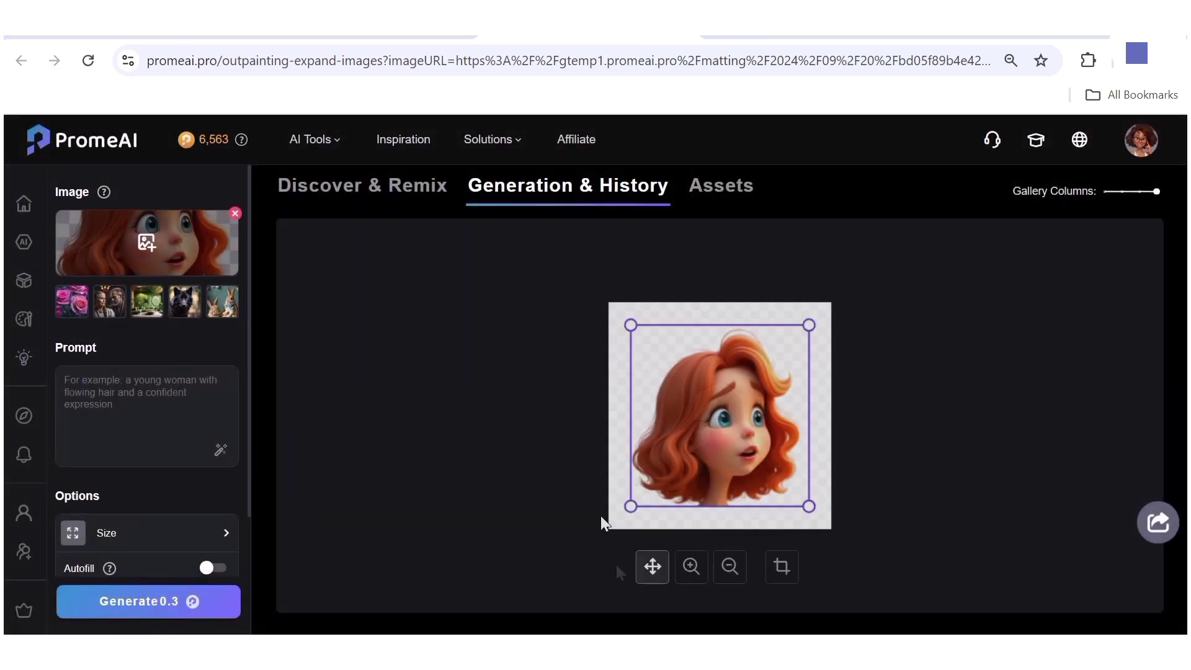
# Set a 9:16 canvas and outpaint the girl in black polo-neck, white jeans trousers and black canvas shoes on a balcony at a city-skyline sunset.
pyautogui.click(131, 537)
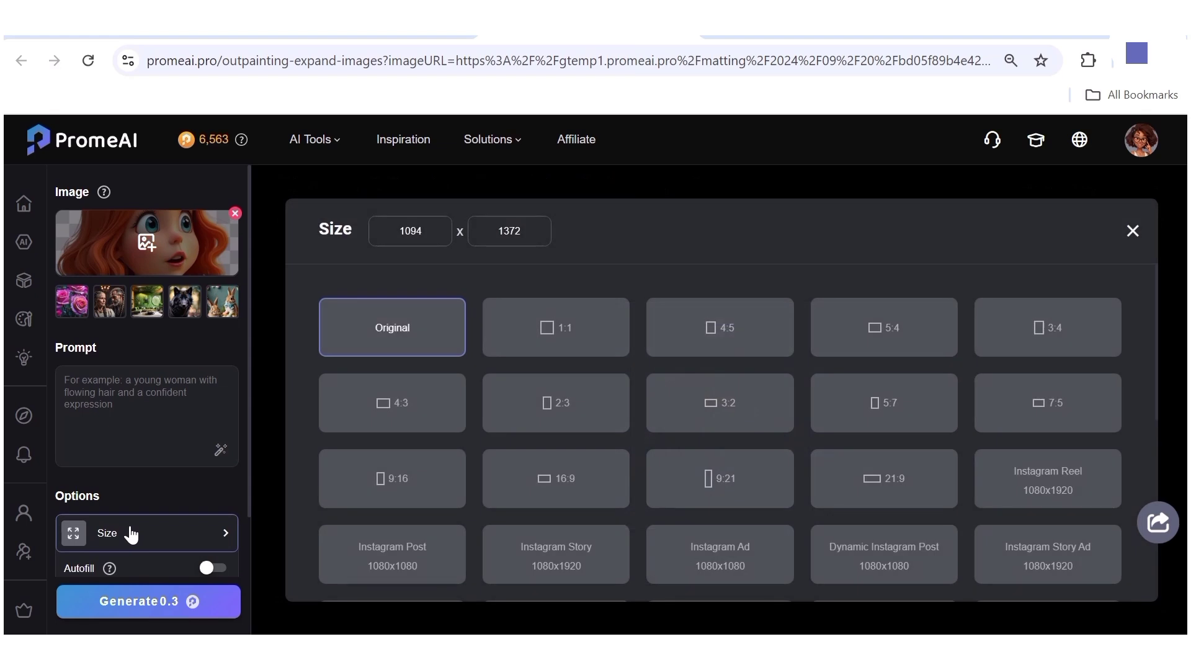
pyautogui.click(389, 481)
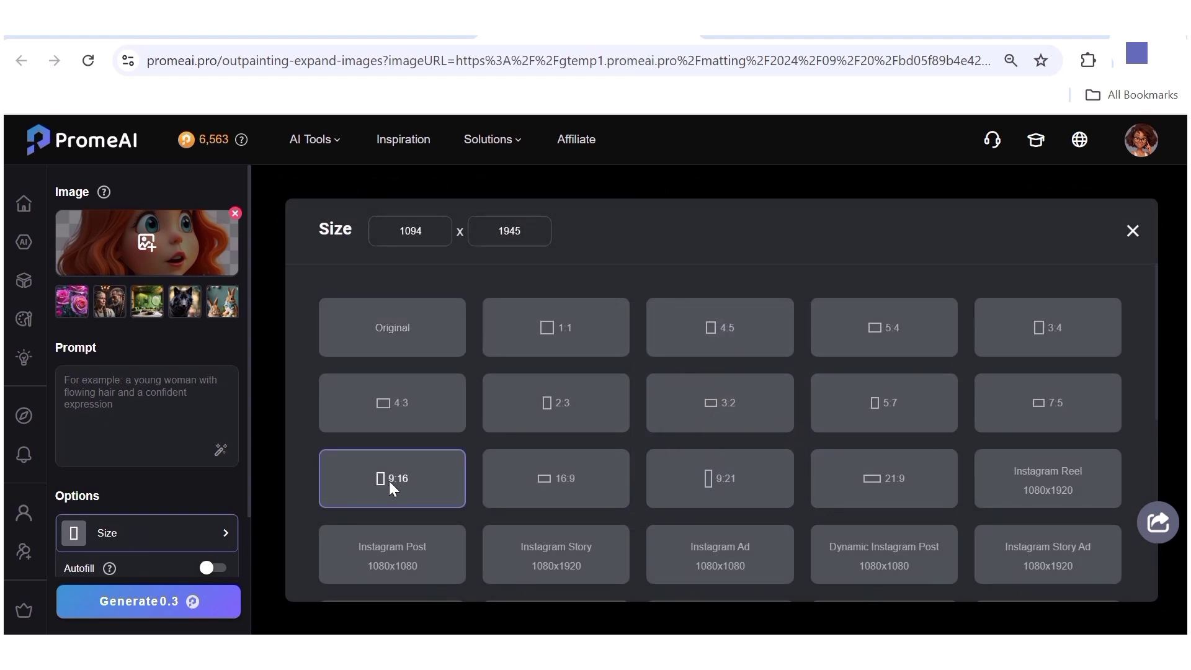
pyautogui.click(128, 409)
pyautogui.write('3D Pixar style of a 12 year old girl wearing a black polo-neck, white jeans trousers and black canvas shoes walking down a street in the suburbs.  Seamlessly out paint the missing part of the body with the top half provided')
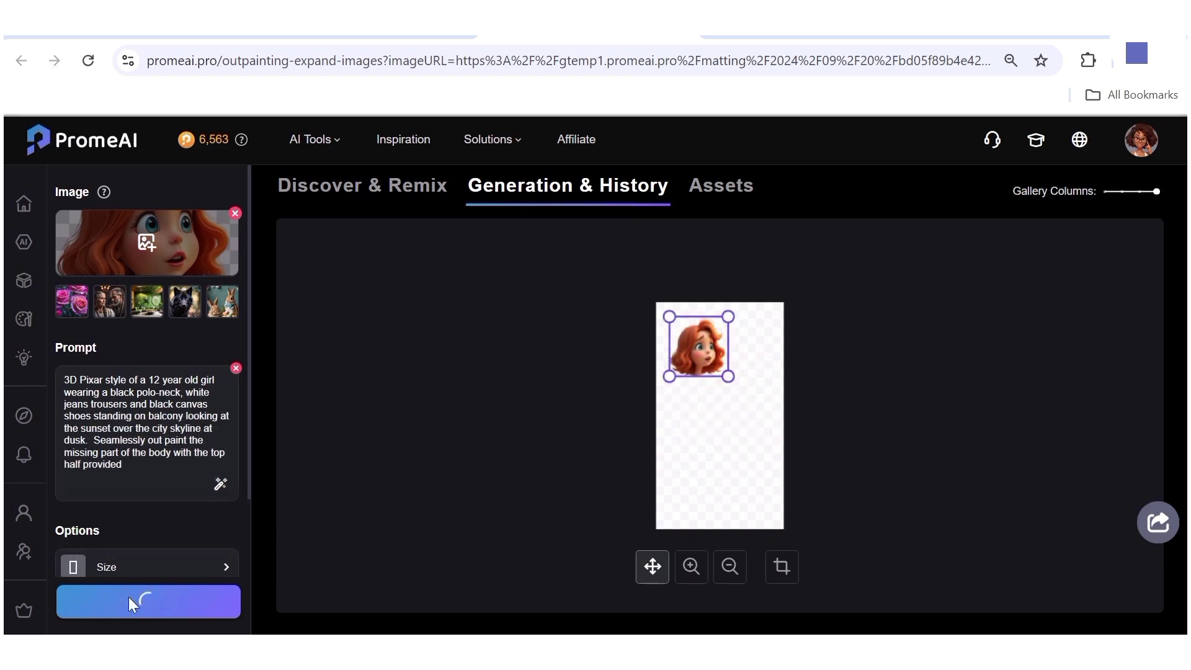
pyautogui.click(130, 601)
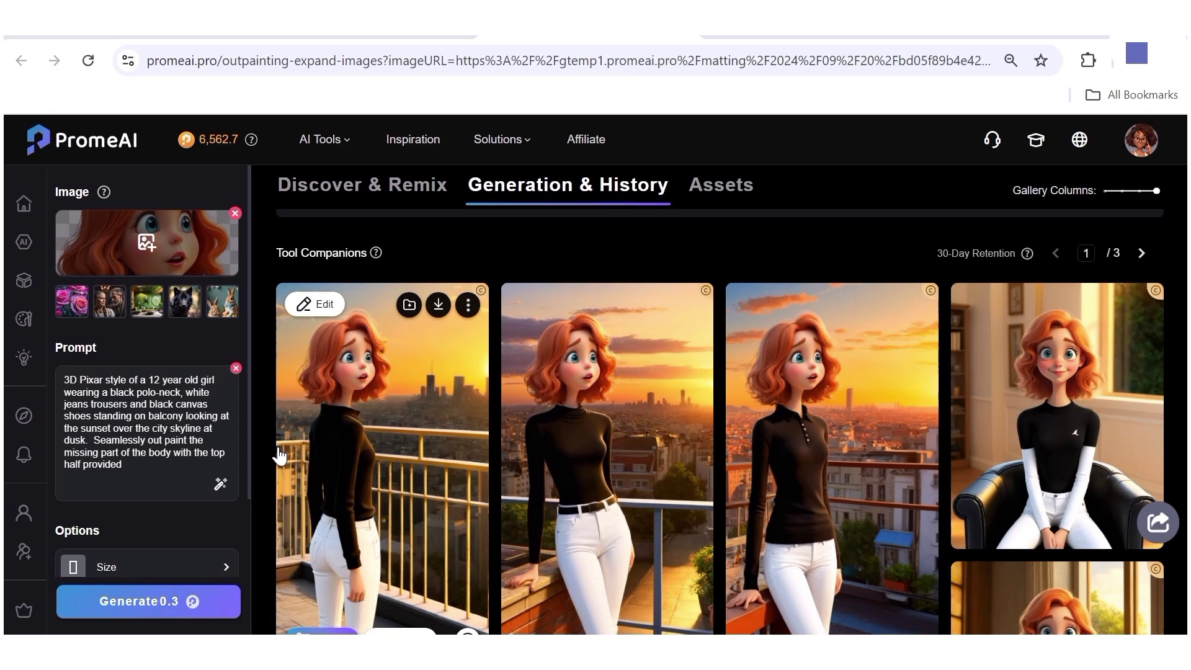
# Enlarge the girl's head slightly, move it lower on the 9:16 canvas and generate the balcony sunset scene again.
pyautogui.scroll(-2, 635, 452)
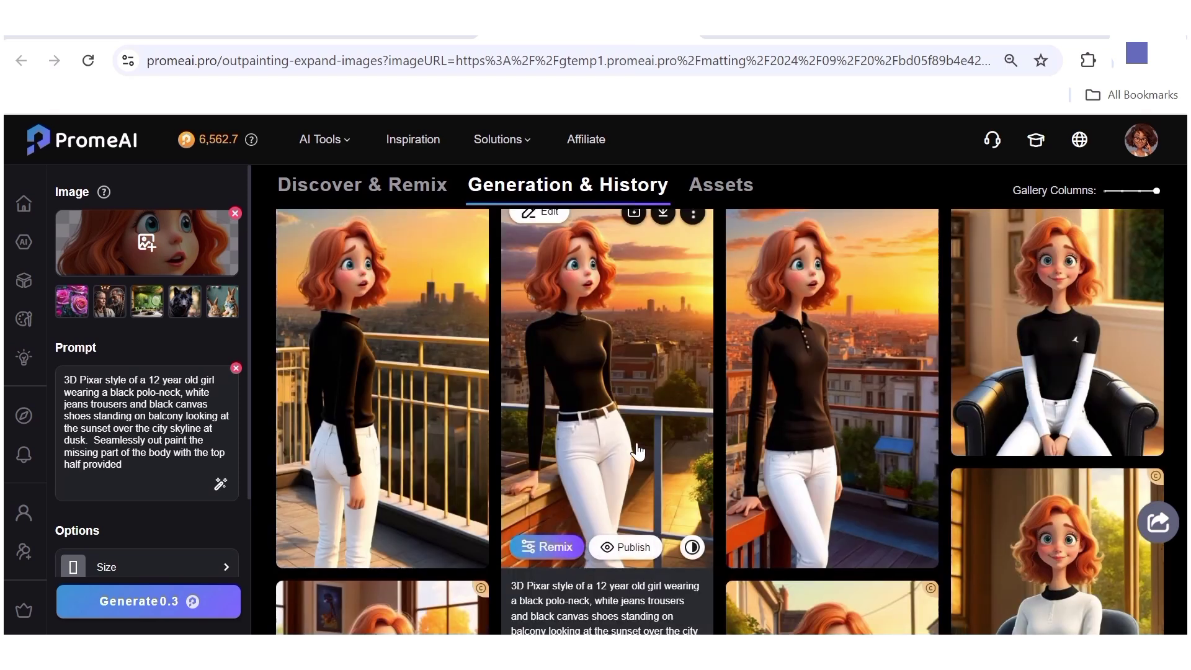
pyautogui.moveTo(769, 395)
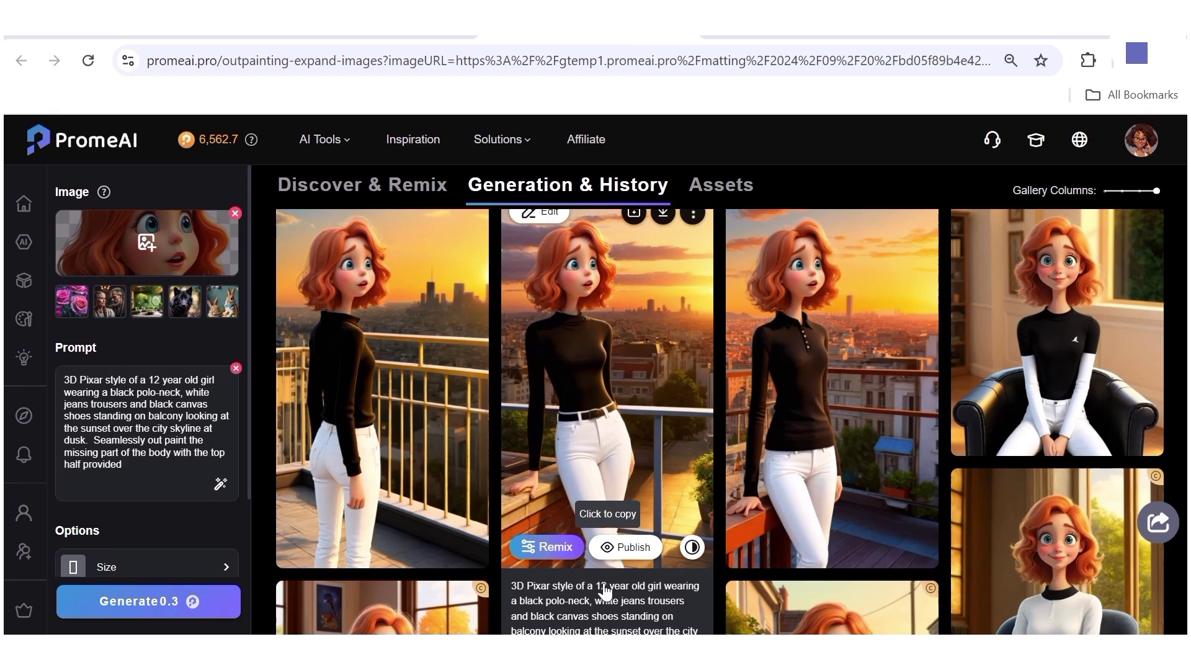
pyautogui.scroll(7, 638, 369)
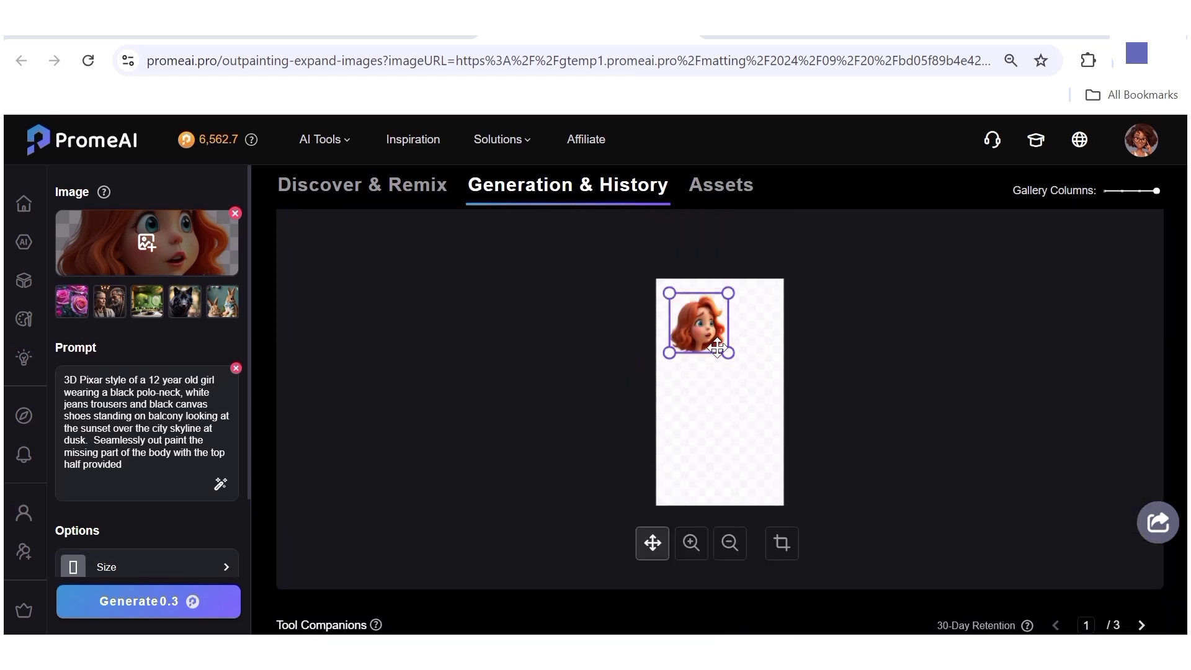
pyautogui.moveTo(729, 354)
pyautogui.mouseDown()
pyautogui.moveTo(738, 362)
pyautogui.moveTo(718, 369)
pyautogui.moveTo(715, 345)
pyautogui.mouseUp()
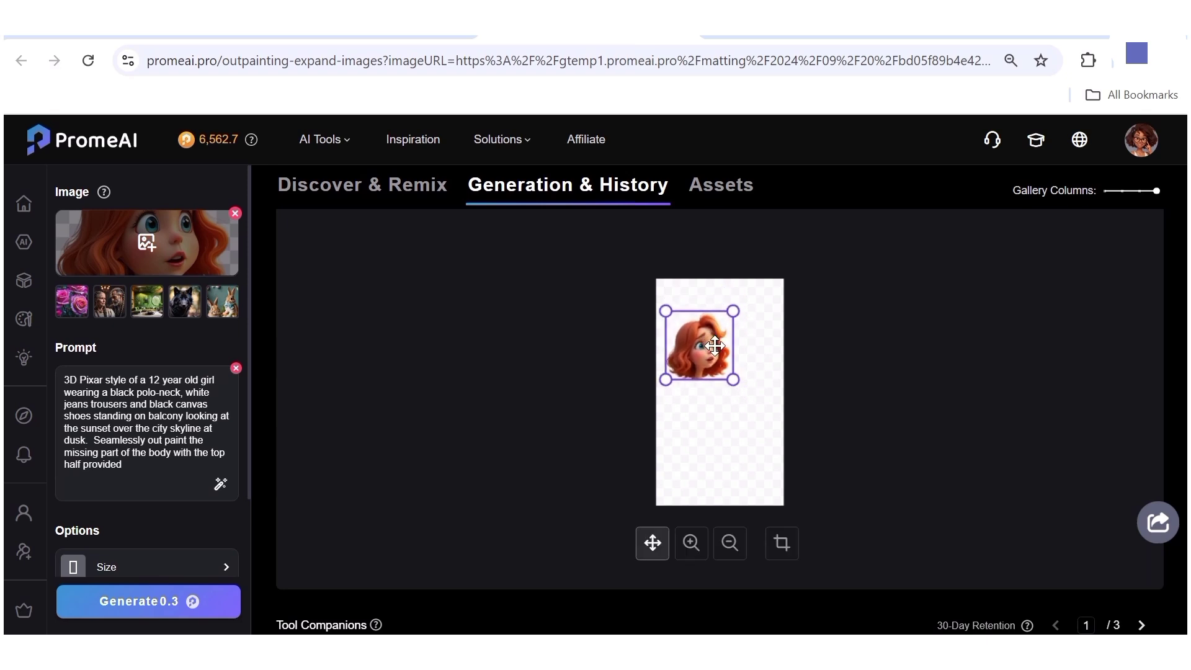
pyautogui.click(136, 603)
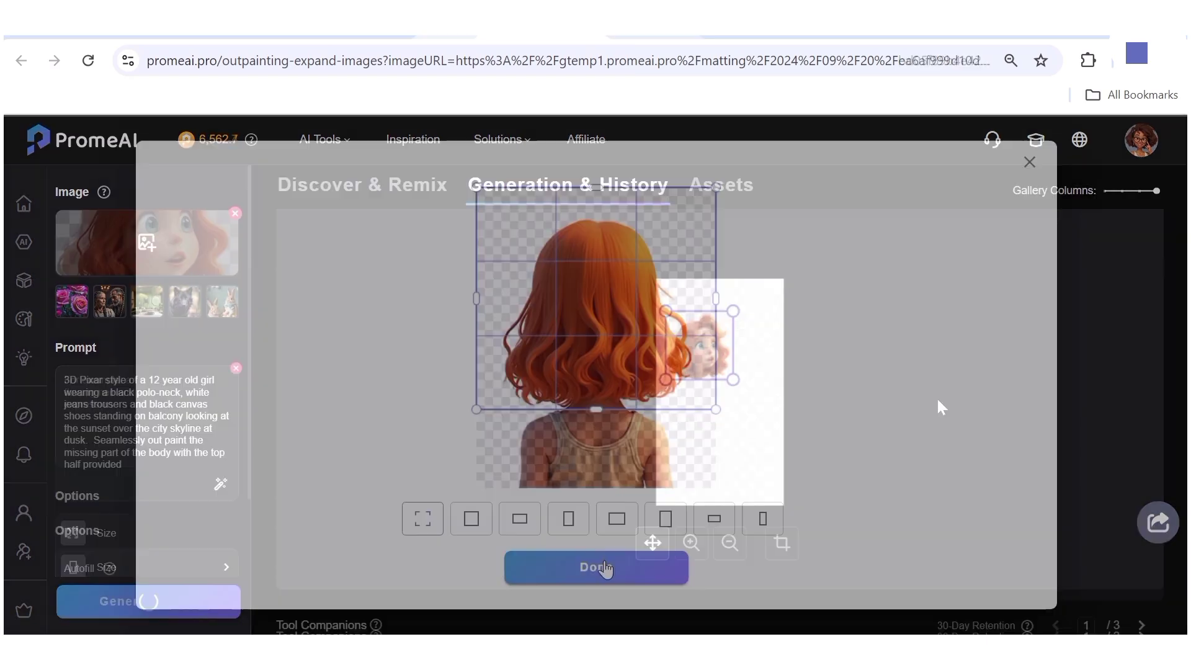
# Crop the back-view cutout to the head and outpaint it at 2:3 in black polo-neck, white jeans trousers and black canvas shoes, walking down a deserted street.
pyautogui.click(604, 566)
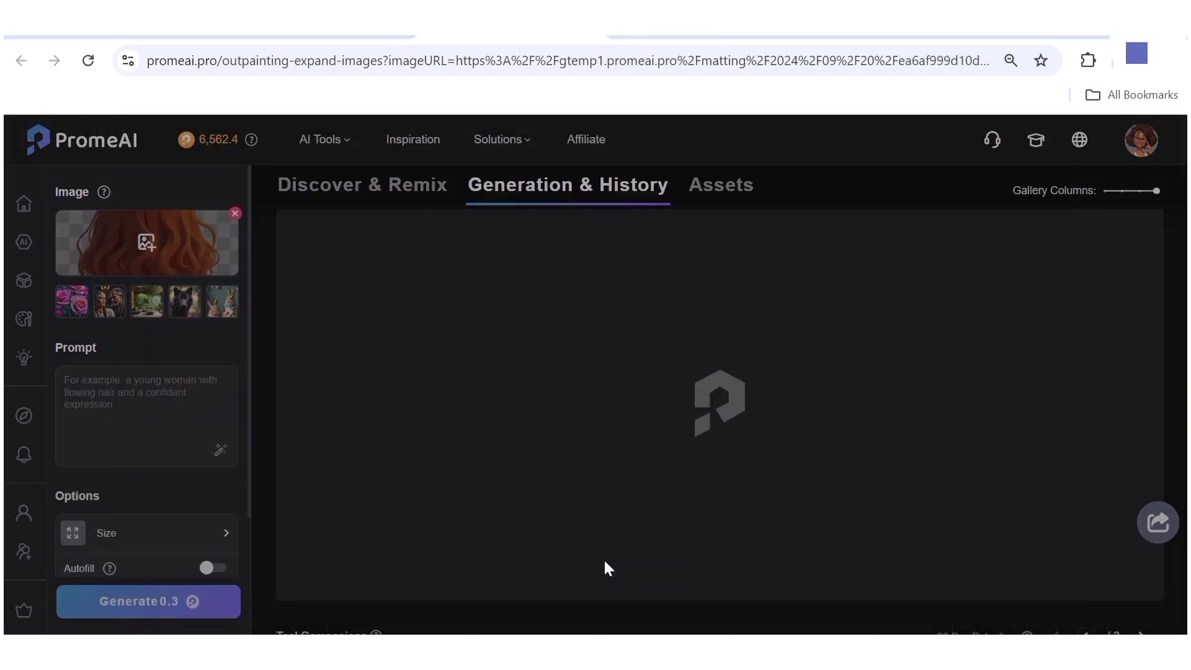
pyautogui.click(137, 538)
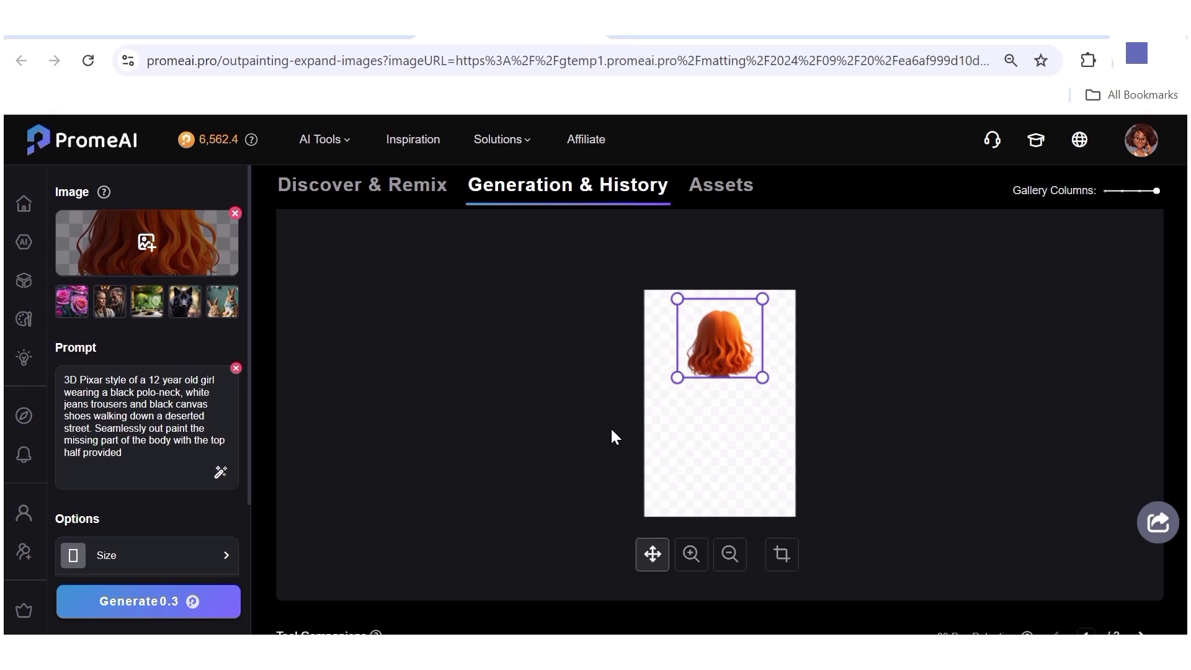
pyautogui.click(136, 601)
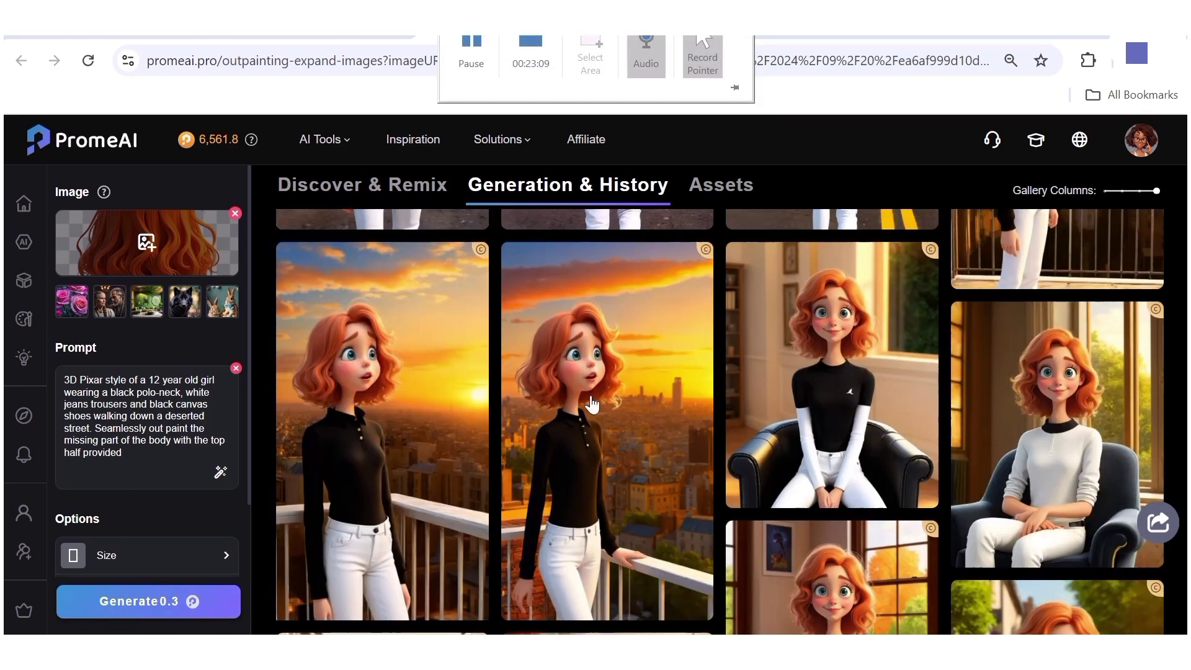
# Review the generated street, balcony and armchair images of the girl in the Outpainting history.
pyautogui.scroll(-1, 742, 496)
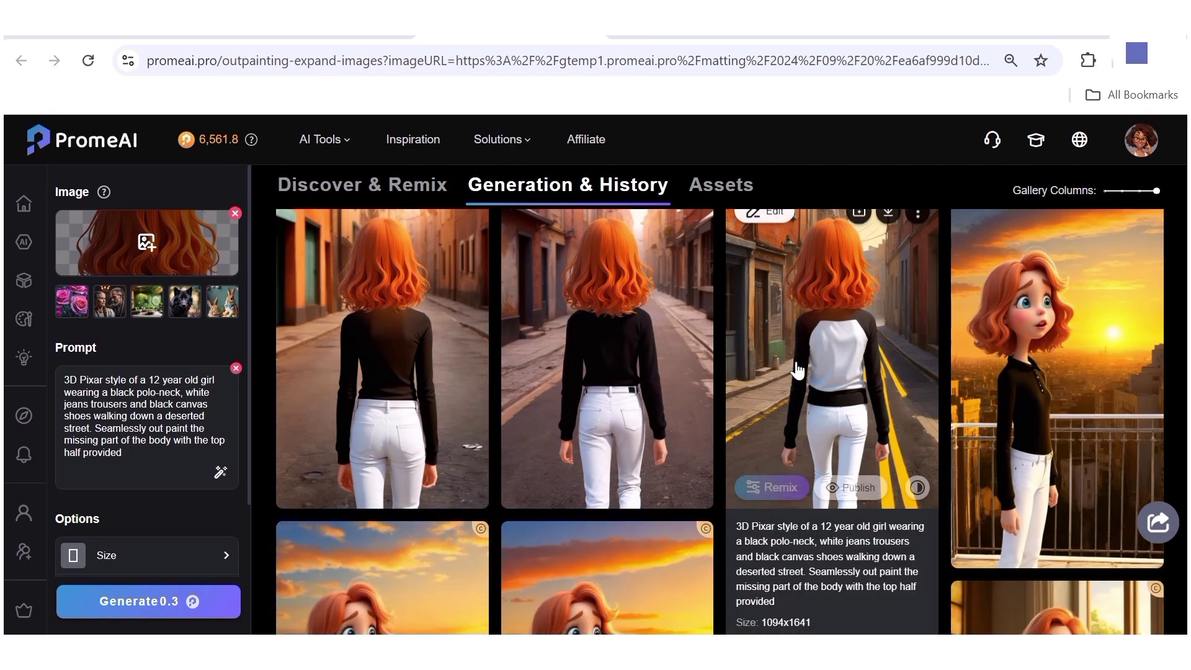
pyautogui.scroll(-5, 796, 371)
pyautogui.scroll(-5, 797, 371)
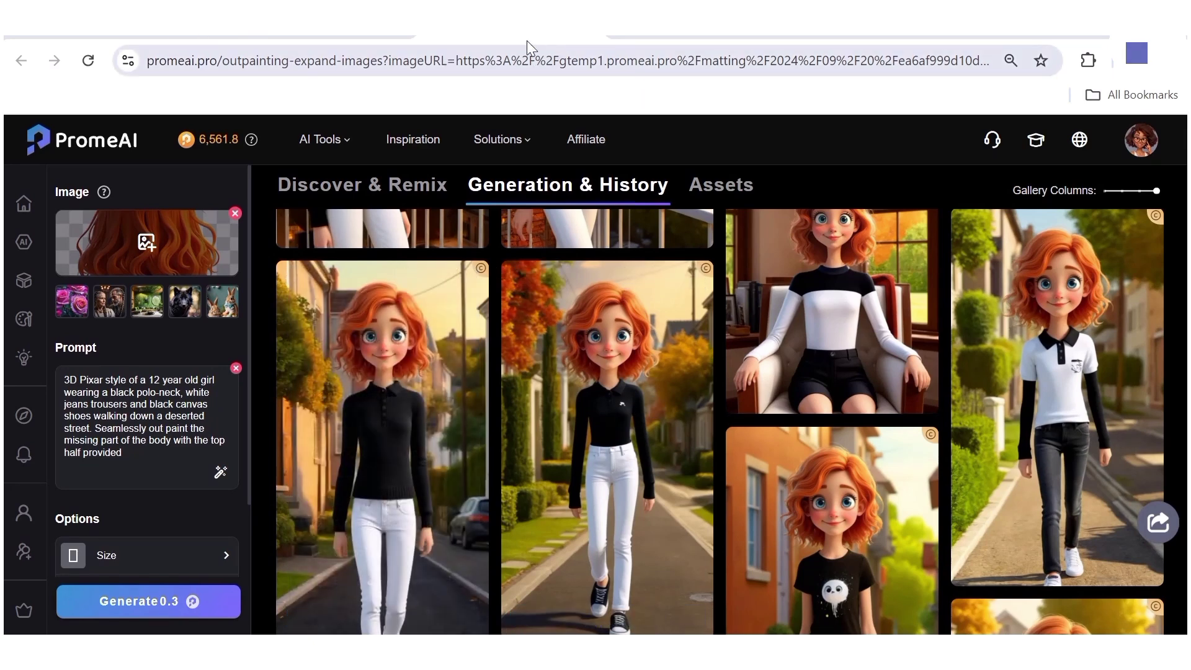
# Return to the Background Remover, close the enlarged back-view cutout and review the girl's cutouts with different expressions and angles.
pyautogui.click(317, 25)
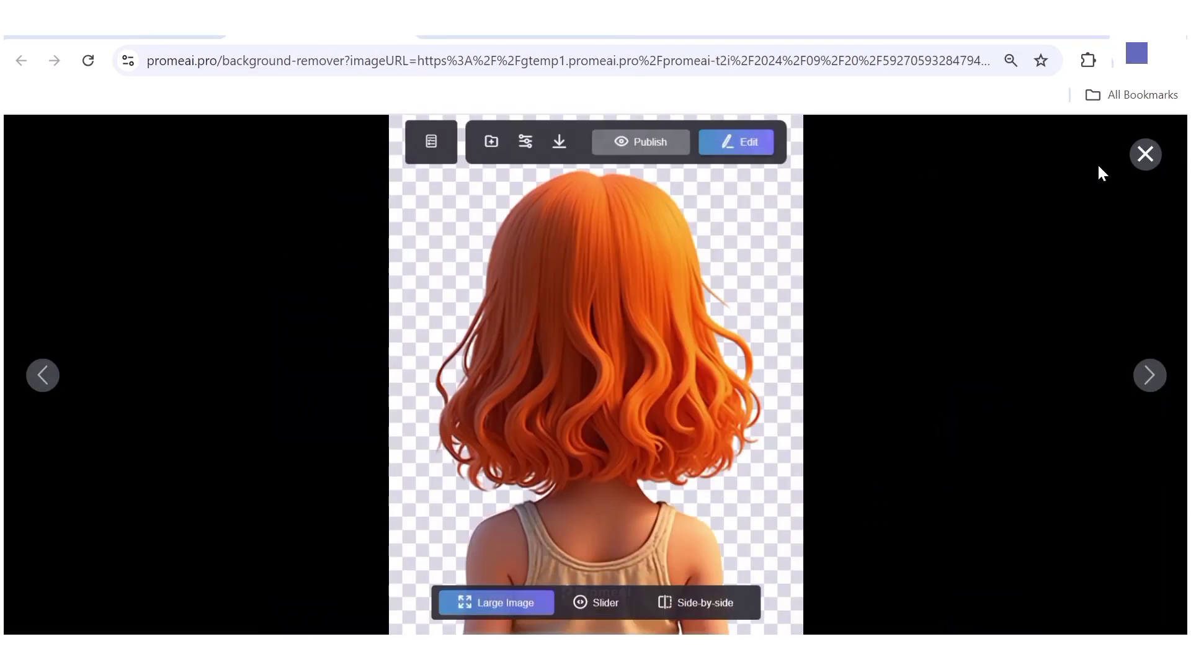
pyautogui.click(1145, 153)
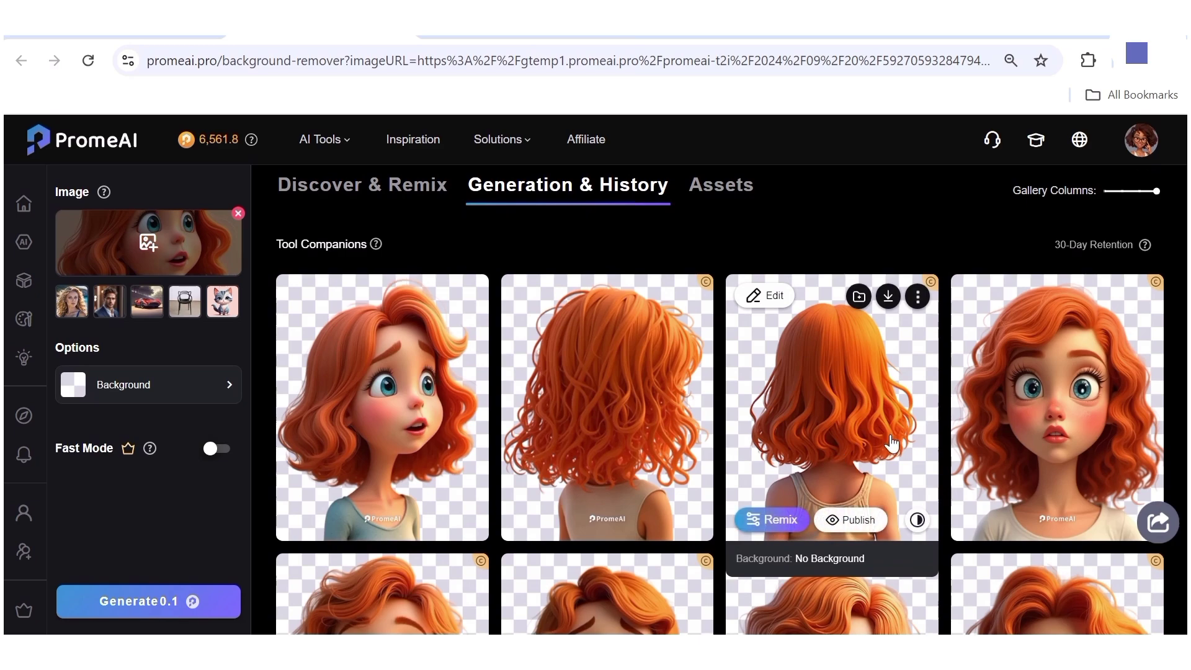
pyautogui.scroll(-4, 891, 443)
pyautogui.scroll(-4, 892, 443)
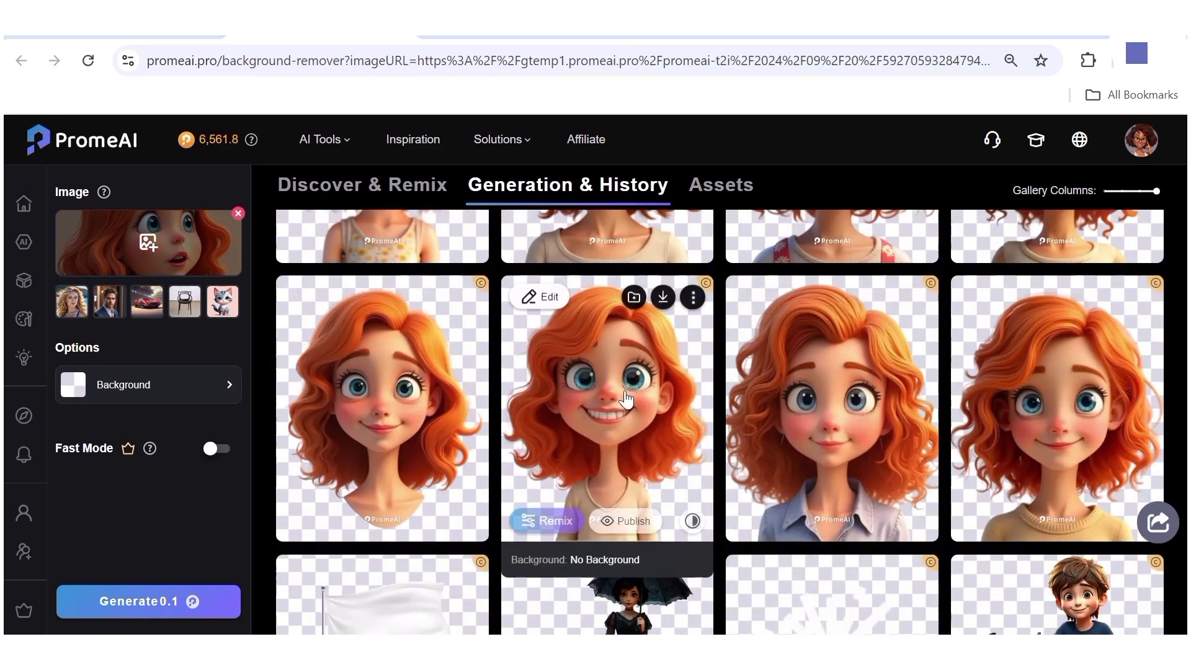
pyautogui.scroll(1, 897, 445)
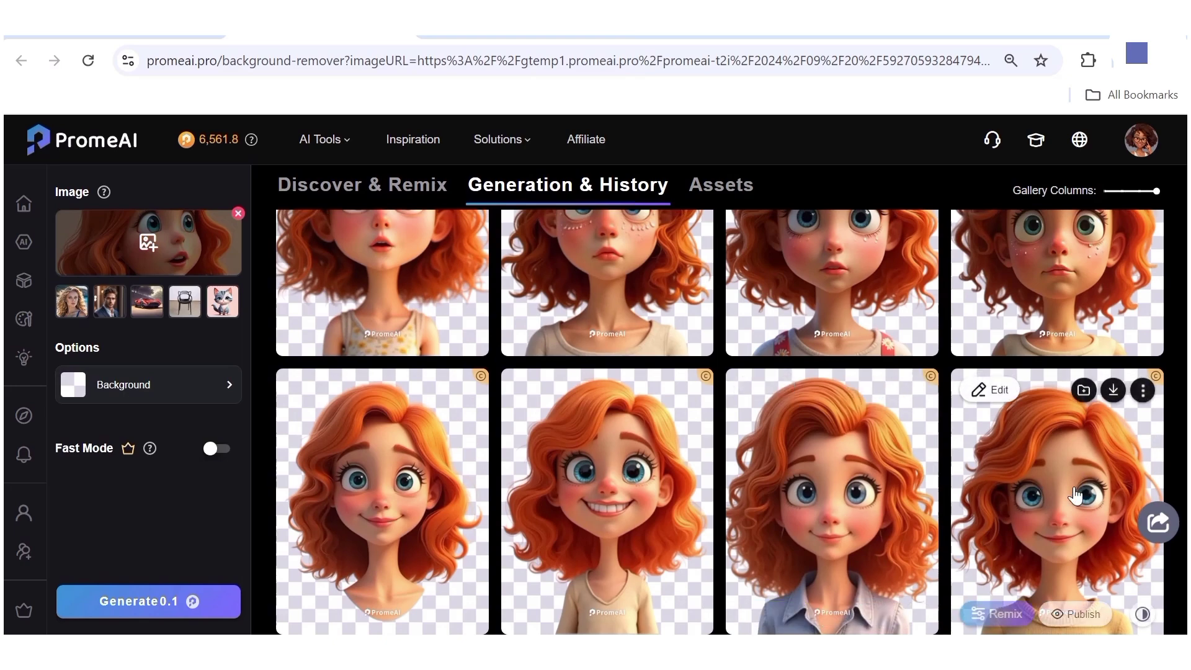
pyautogui.scroll(3, 1009, 289)
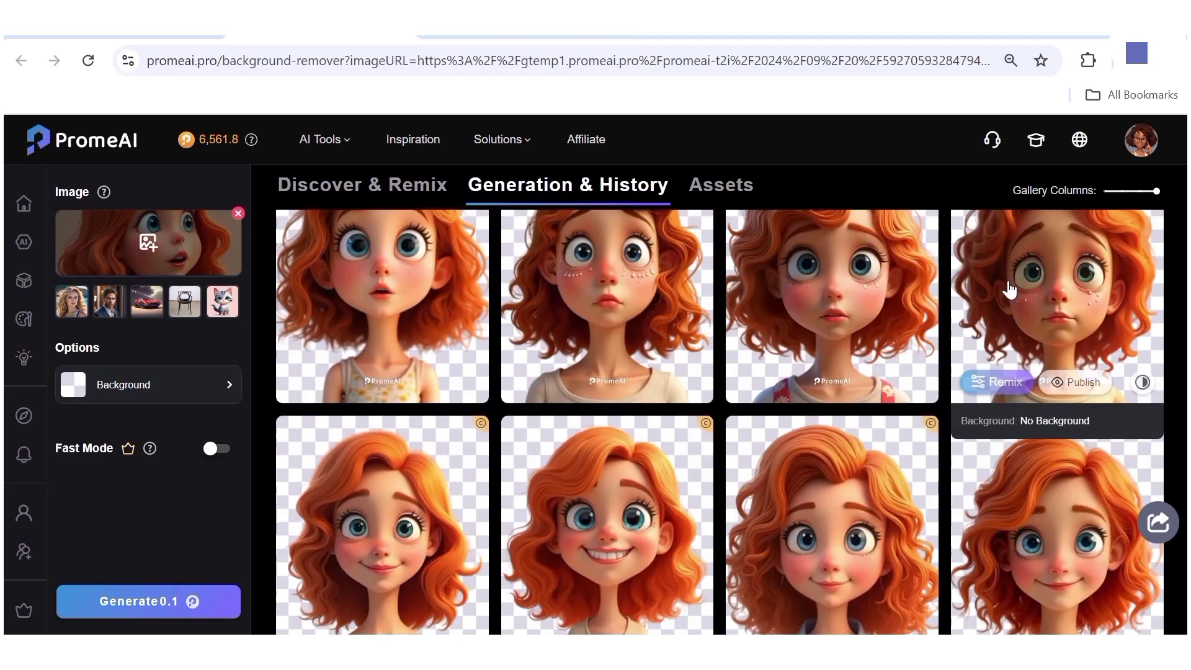
pyautogui.scroll(3, 1009, 289)
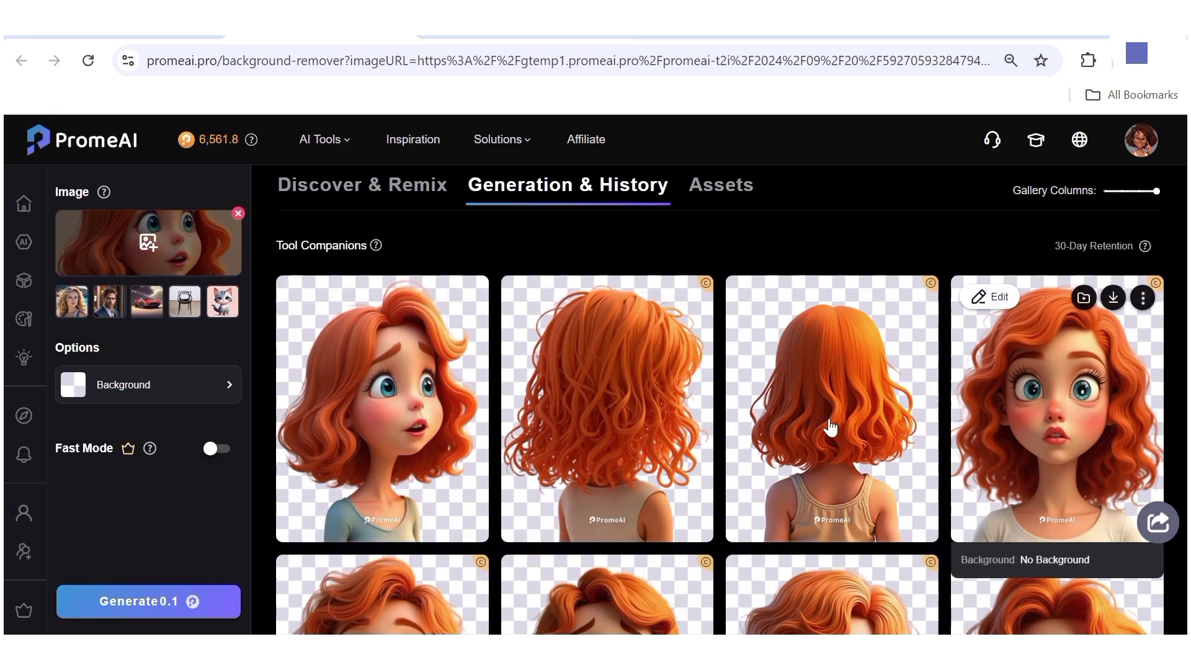
pyautogui.scroll(-3, 787, 399)
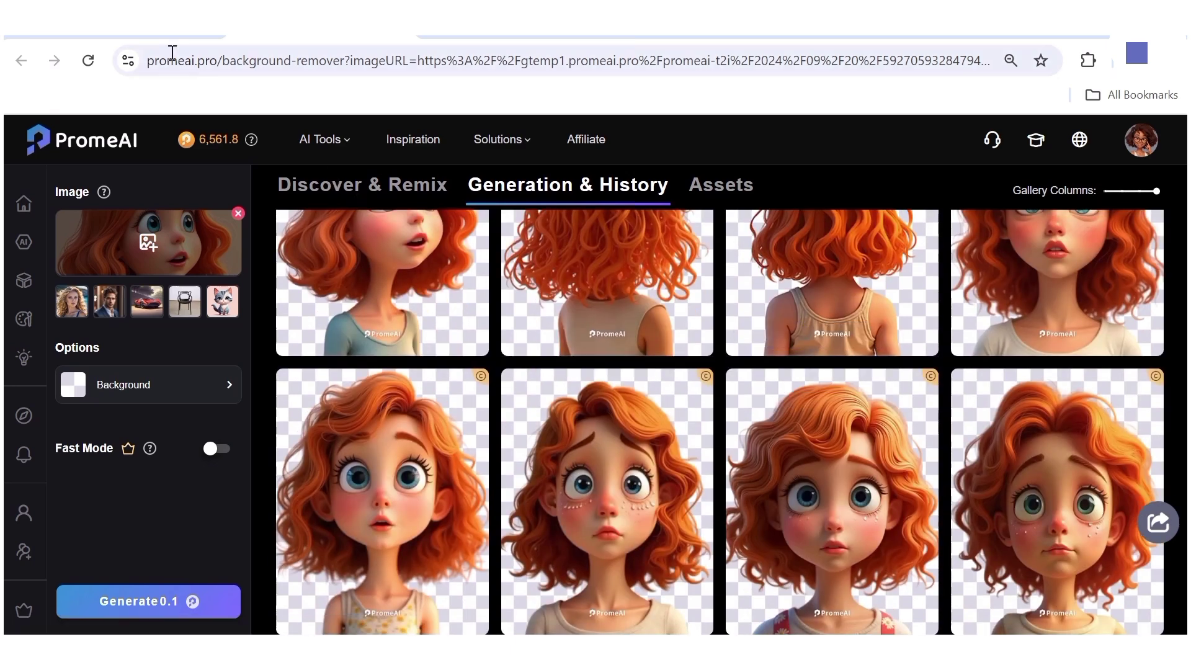
pyautogui.scroll(8, 527, 376)
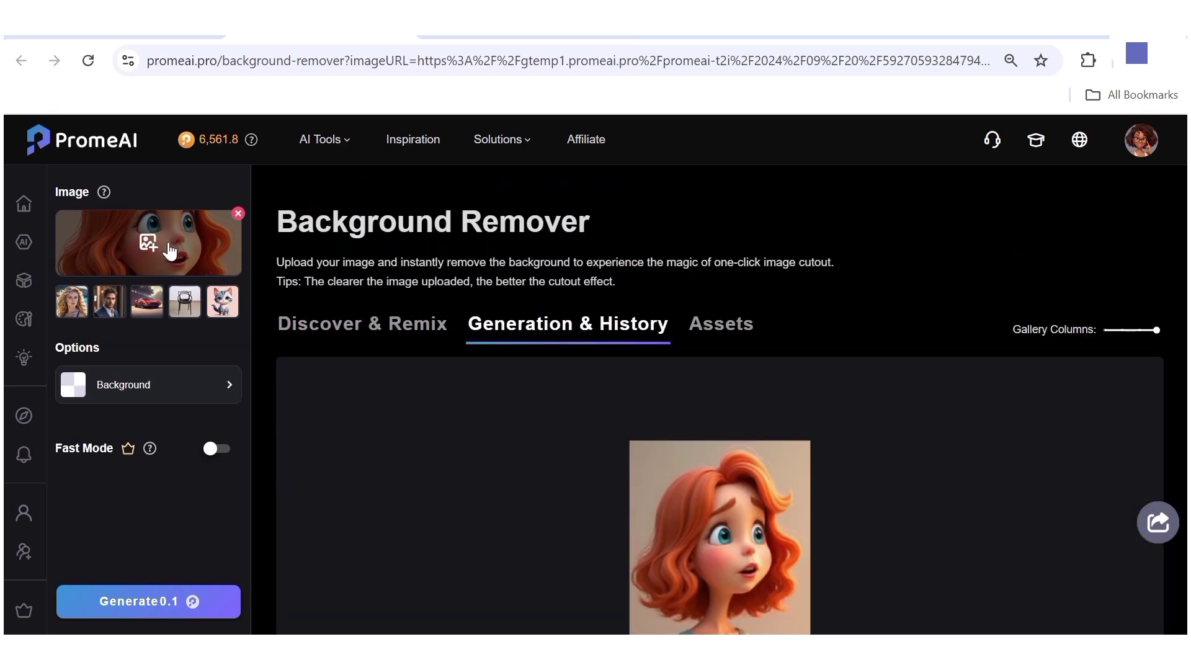
pyautogui.click(147, 243)
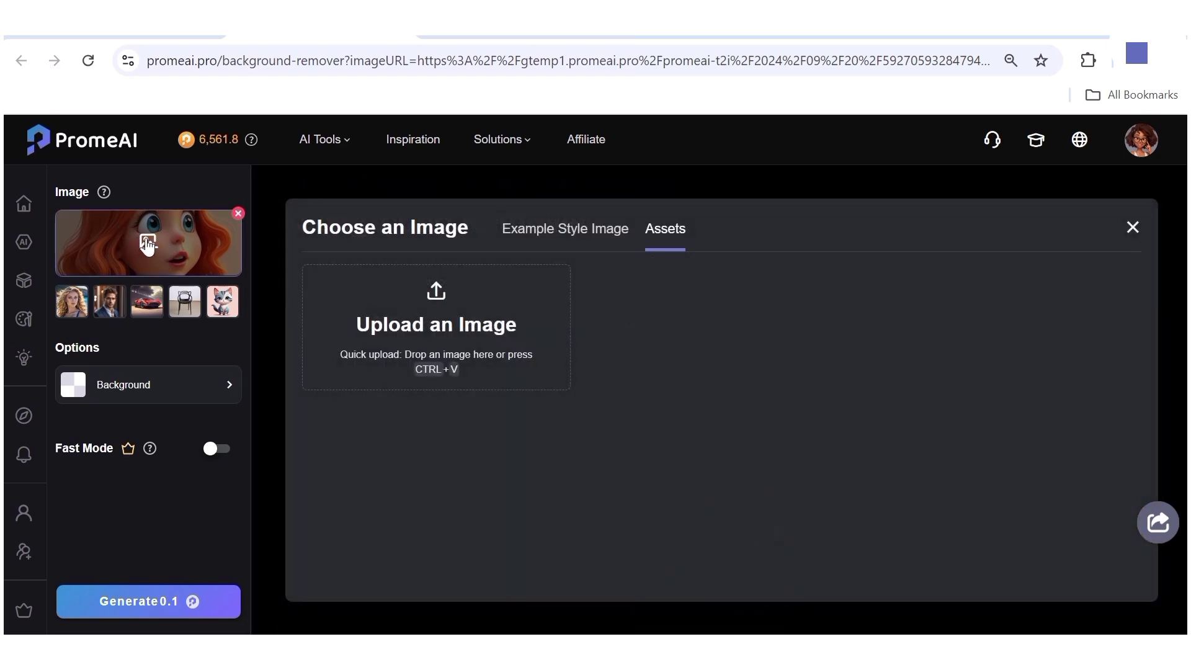
pyautogui.click(439, 315)
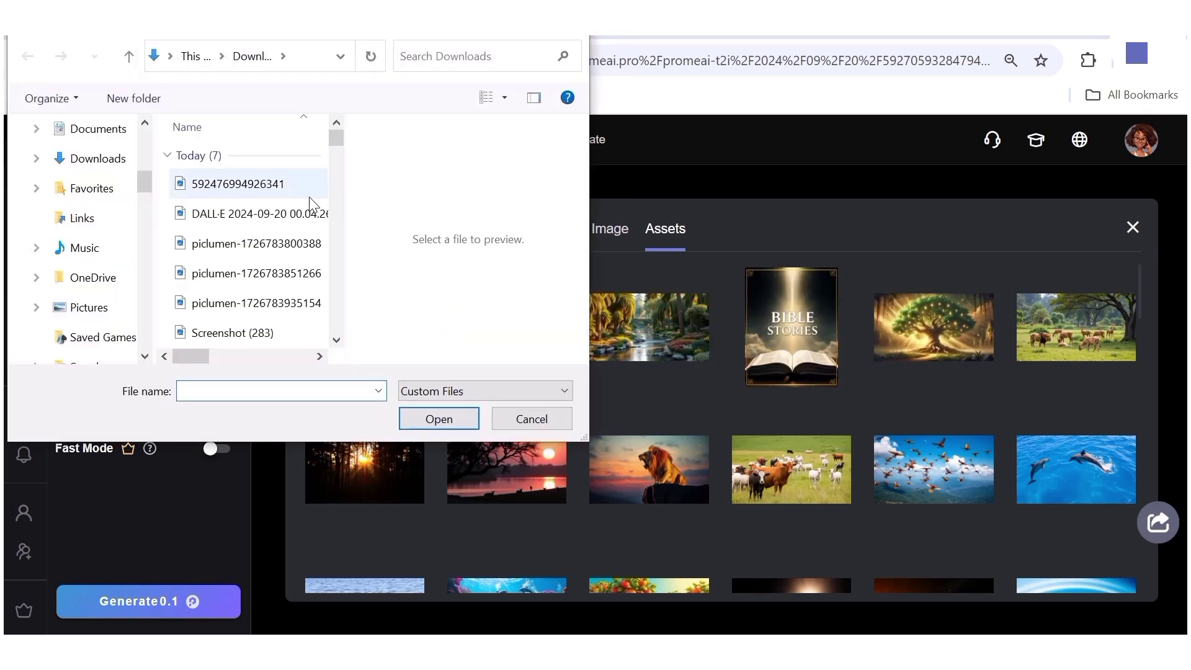
pyautogui.click(525, 419)
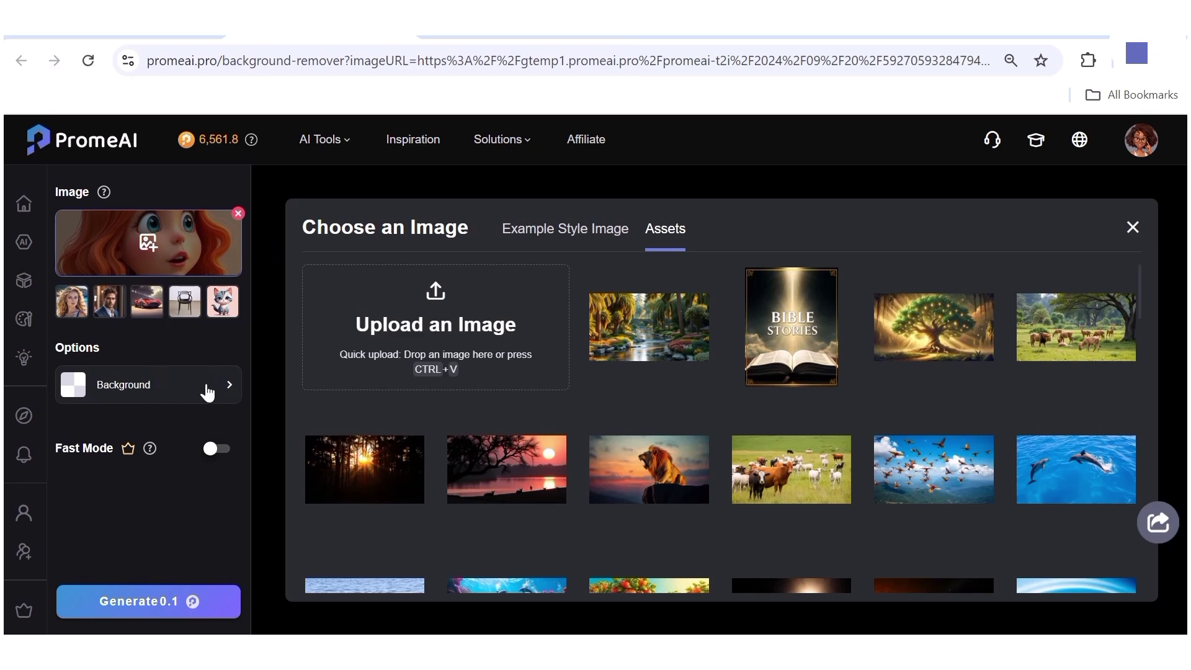
pyautogui.click(370, 186)
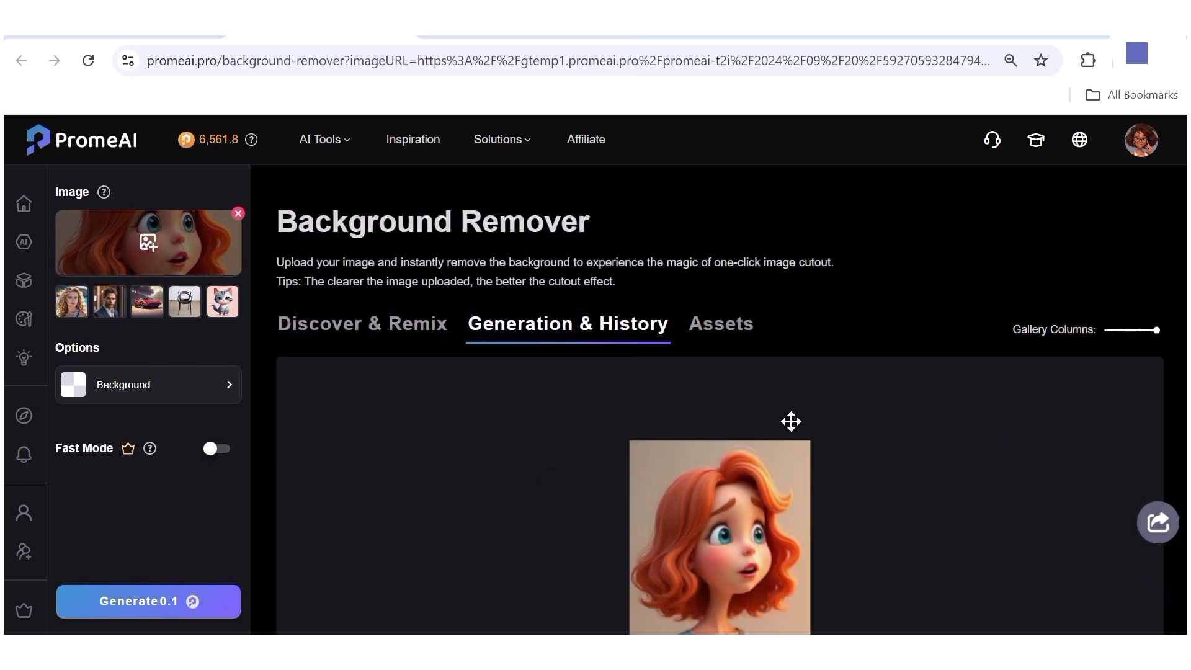